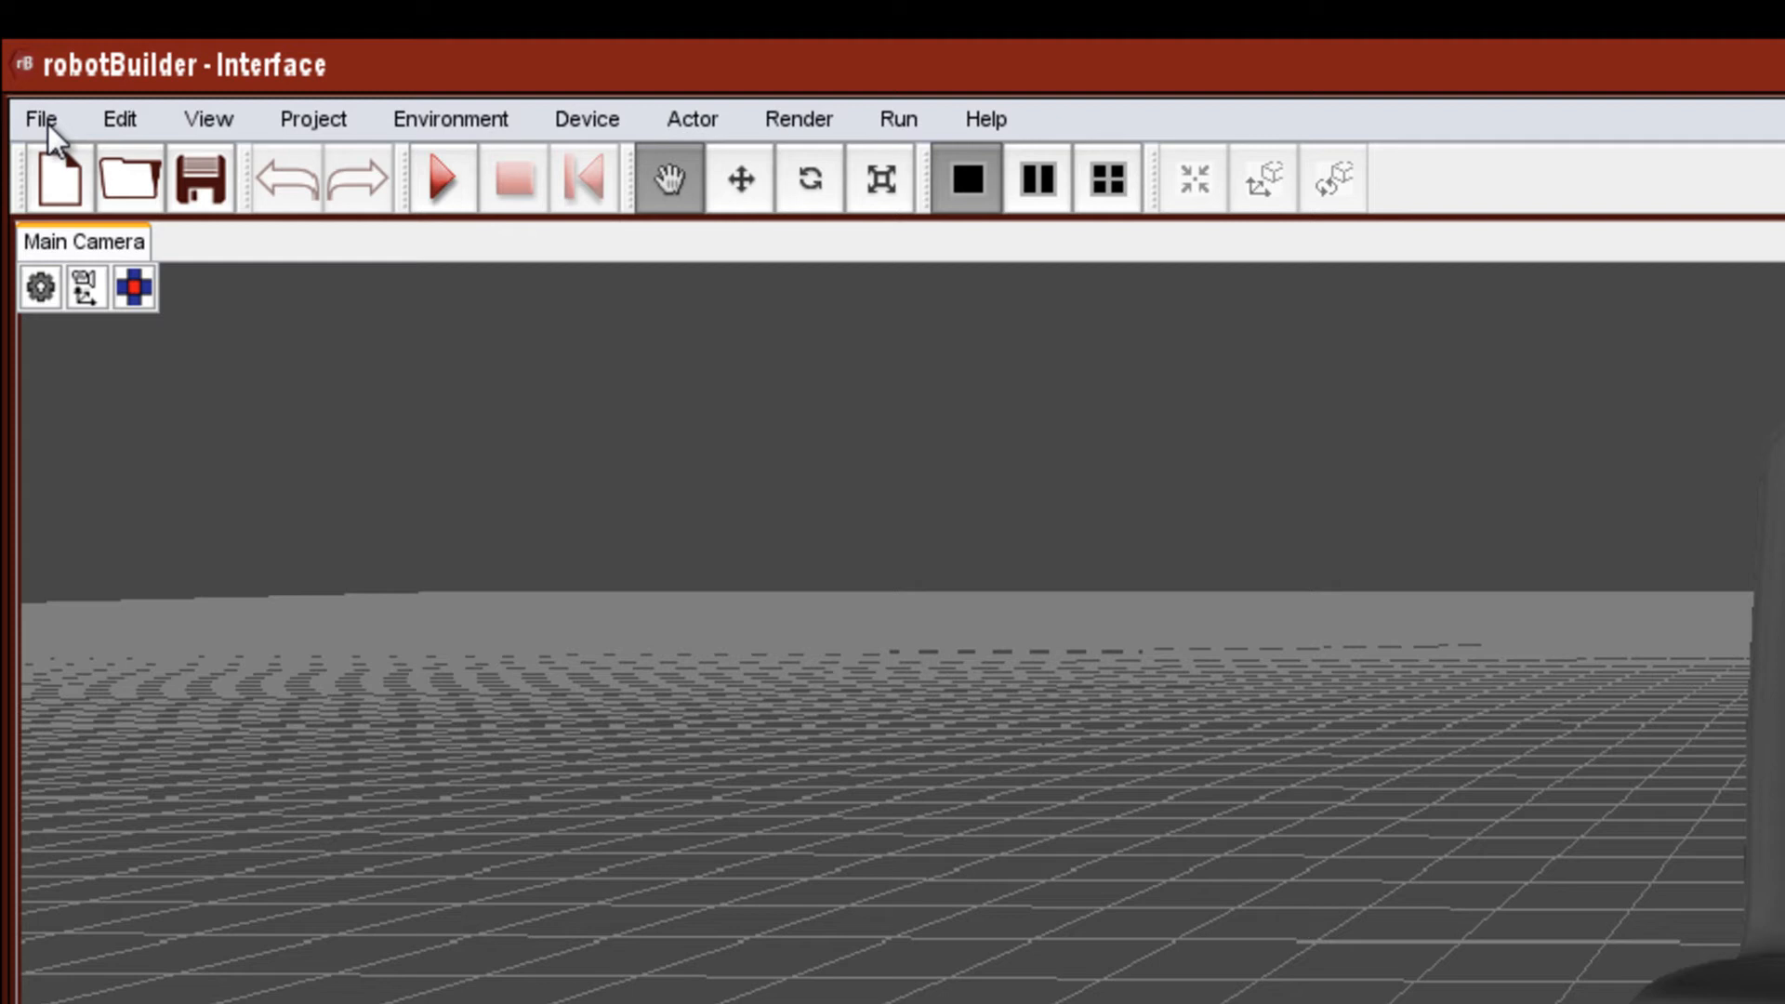
left_click(48, 127)
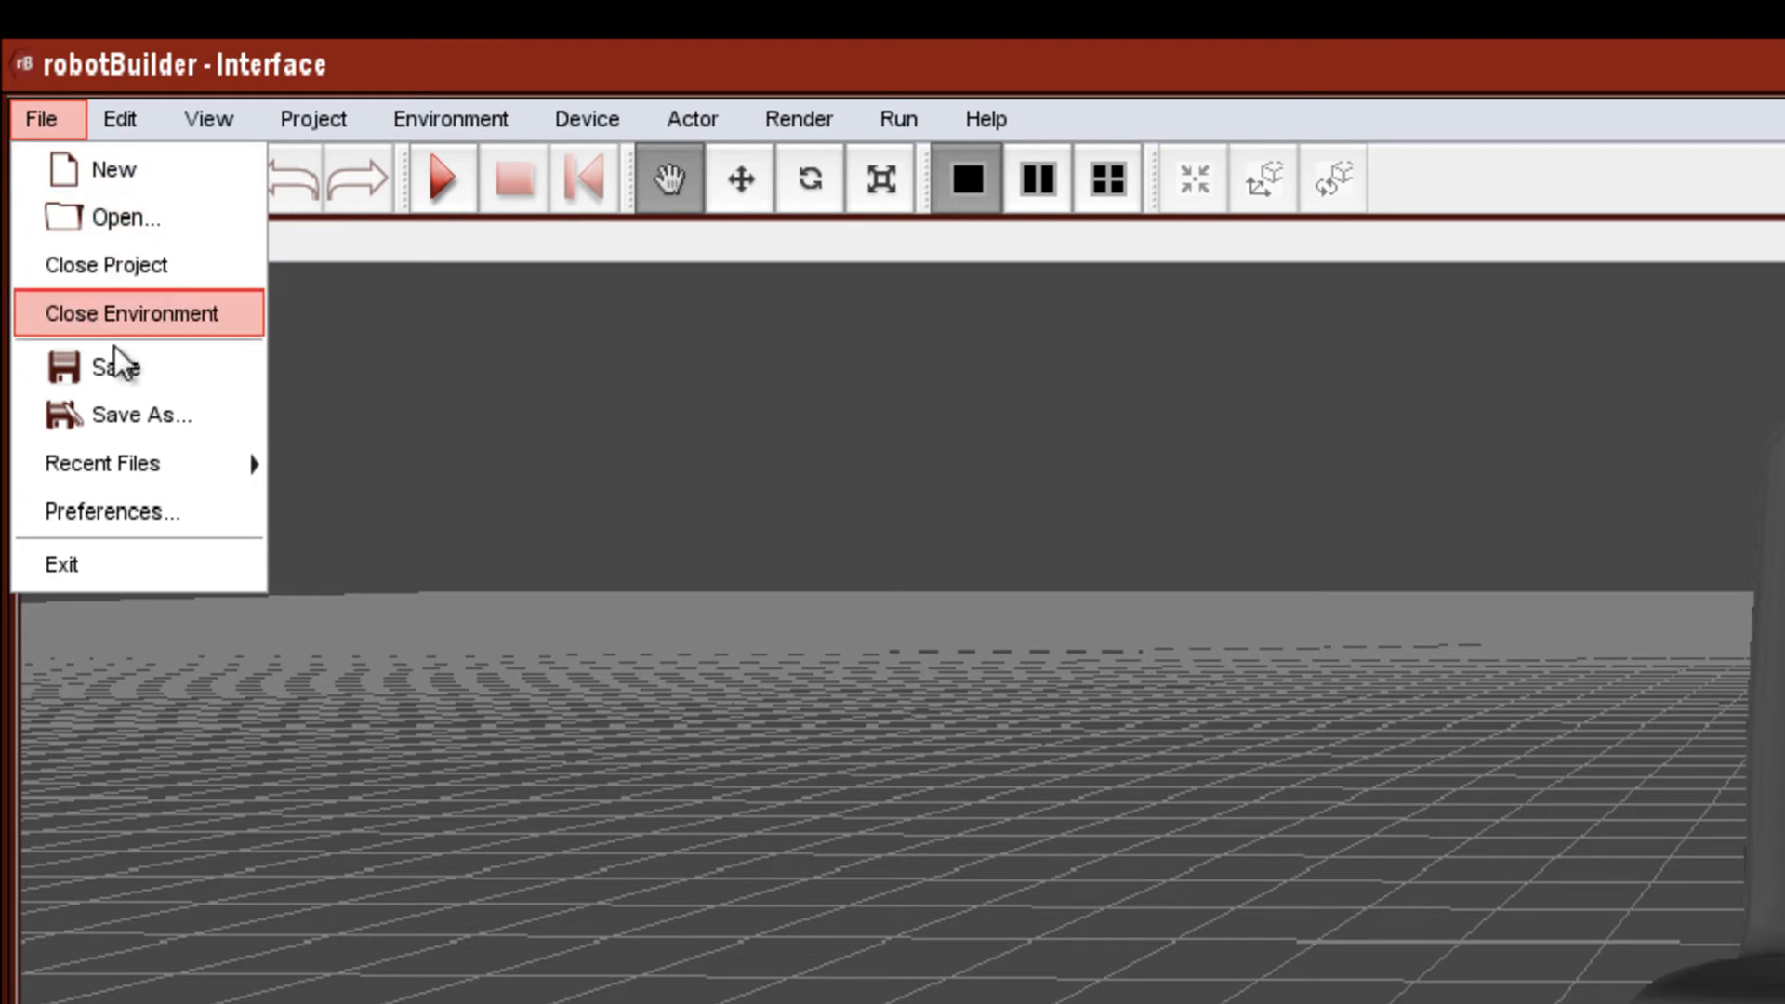
mouse_move(142, 472)
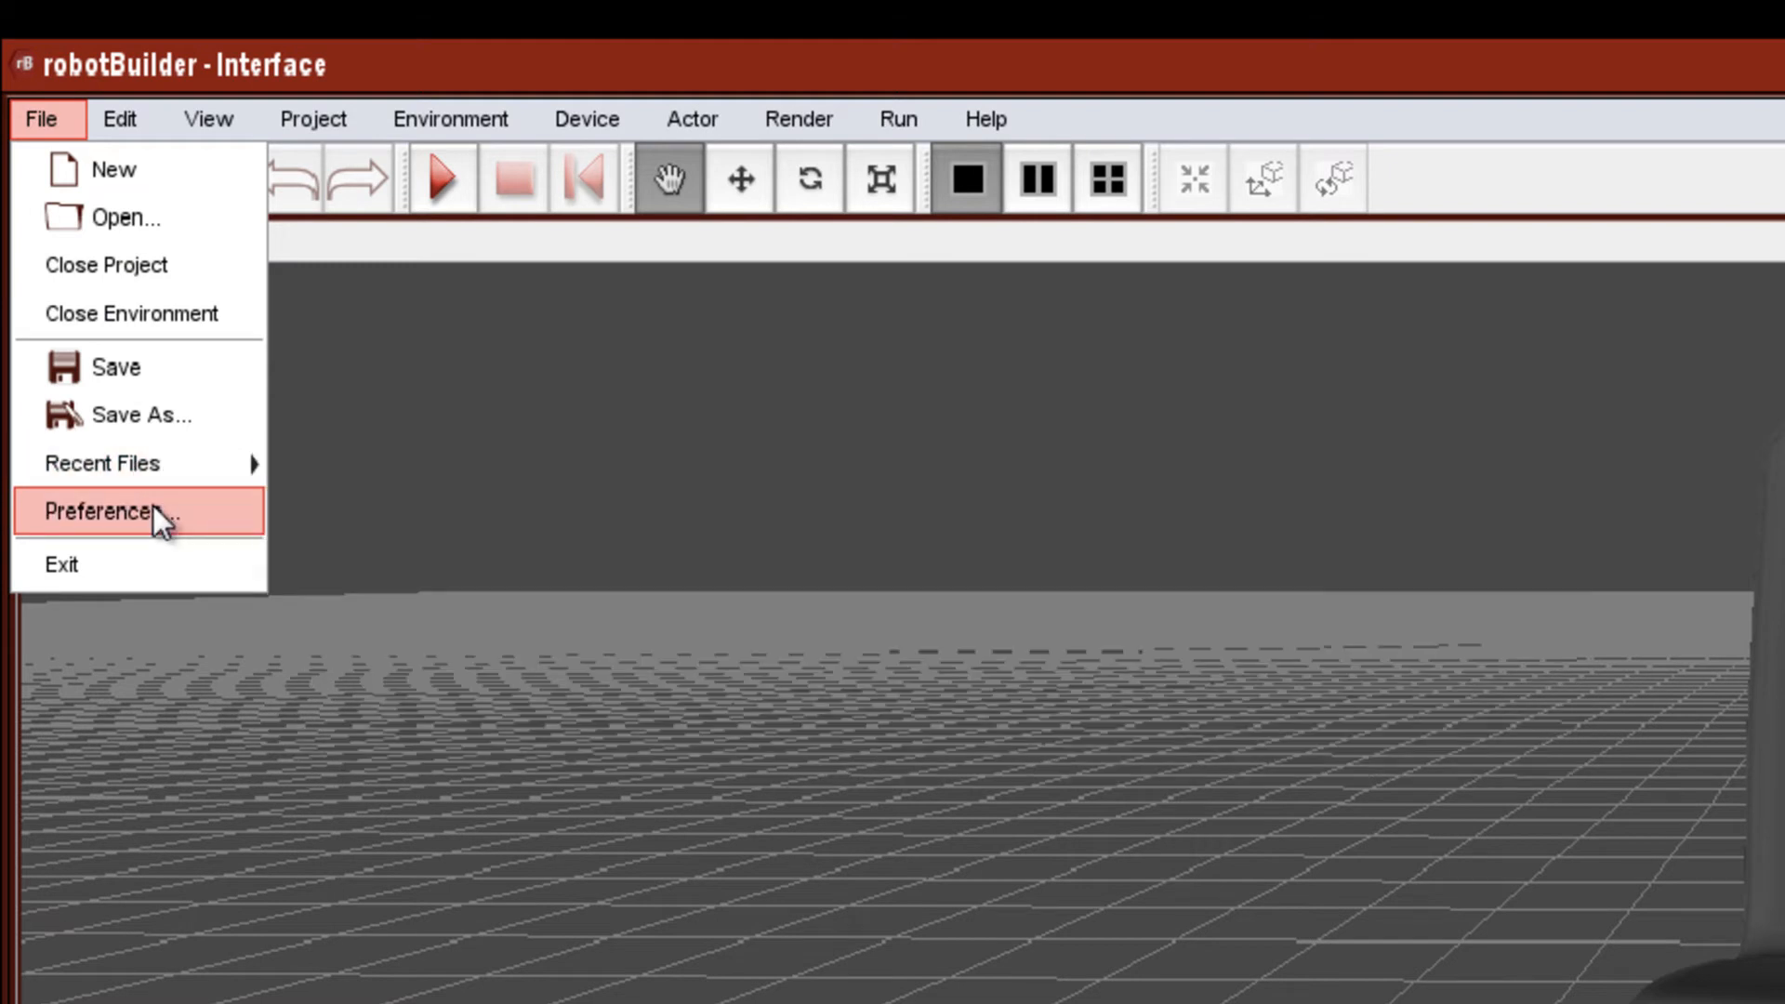
mouse_move(114, 132)
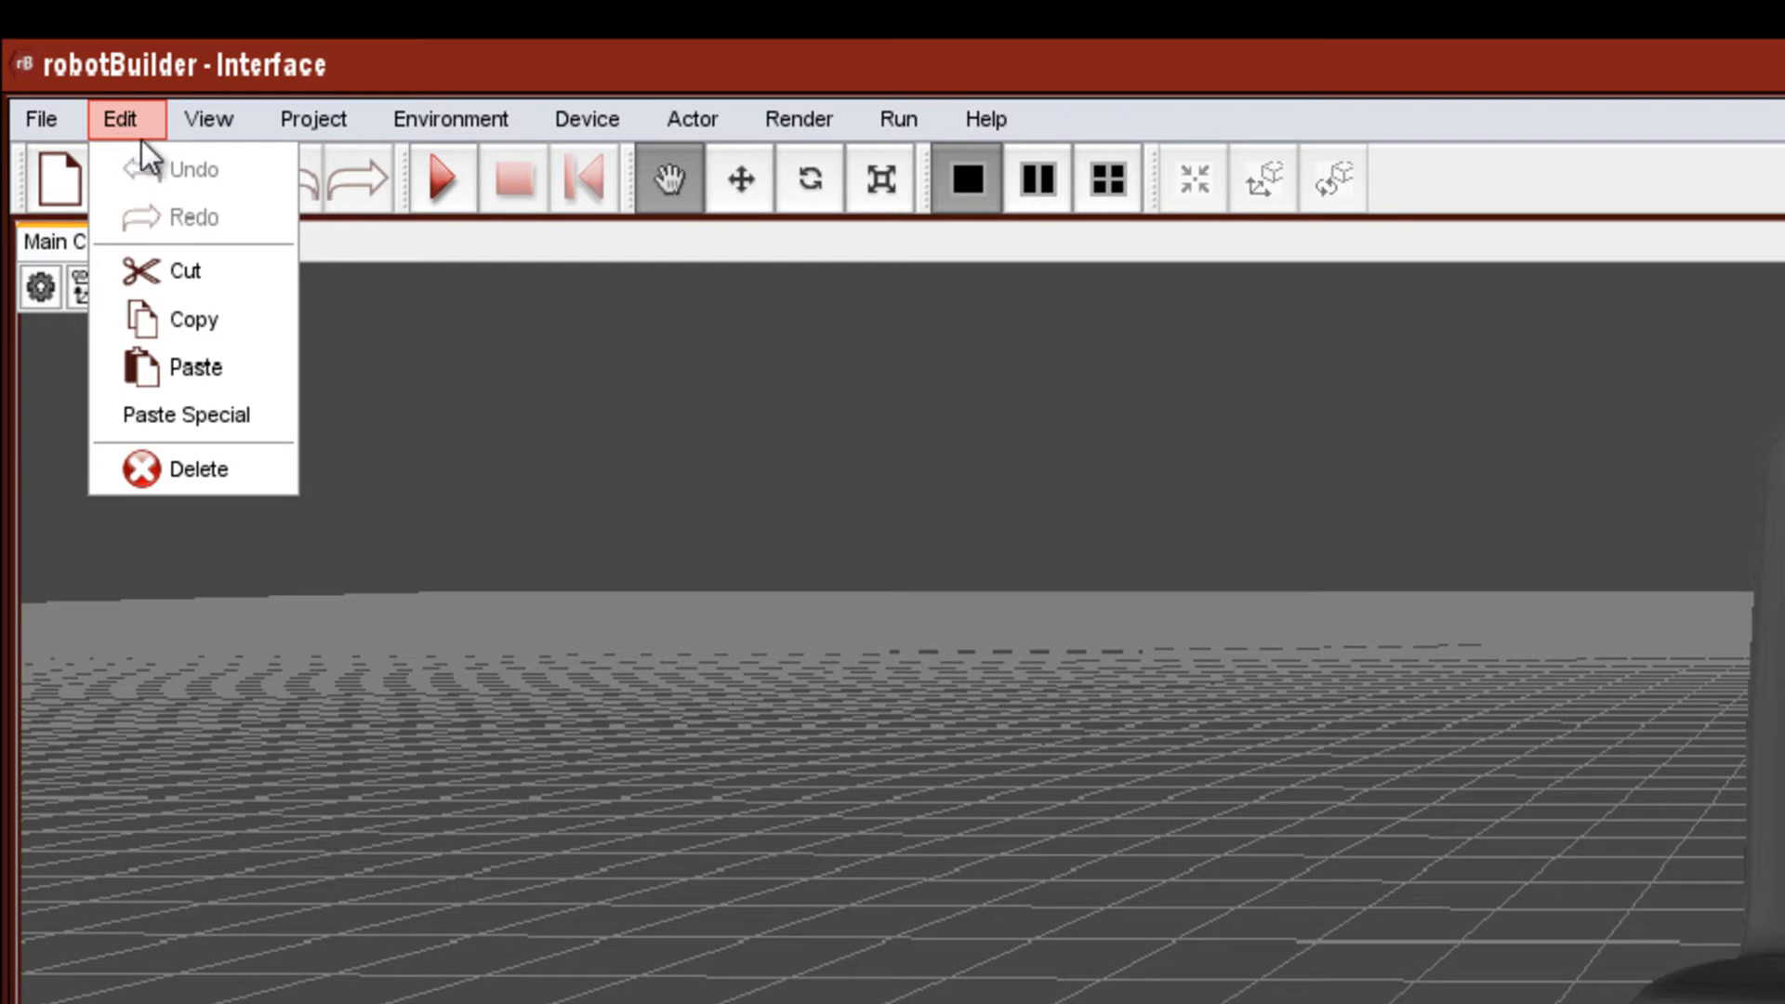
Hide the toolbars and show them again
mouse_move(198, 134)
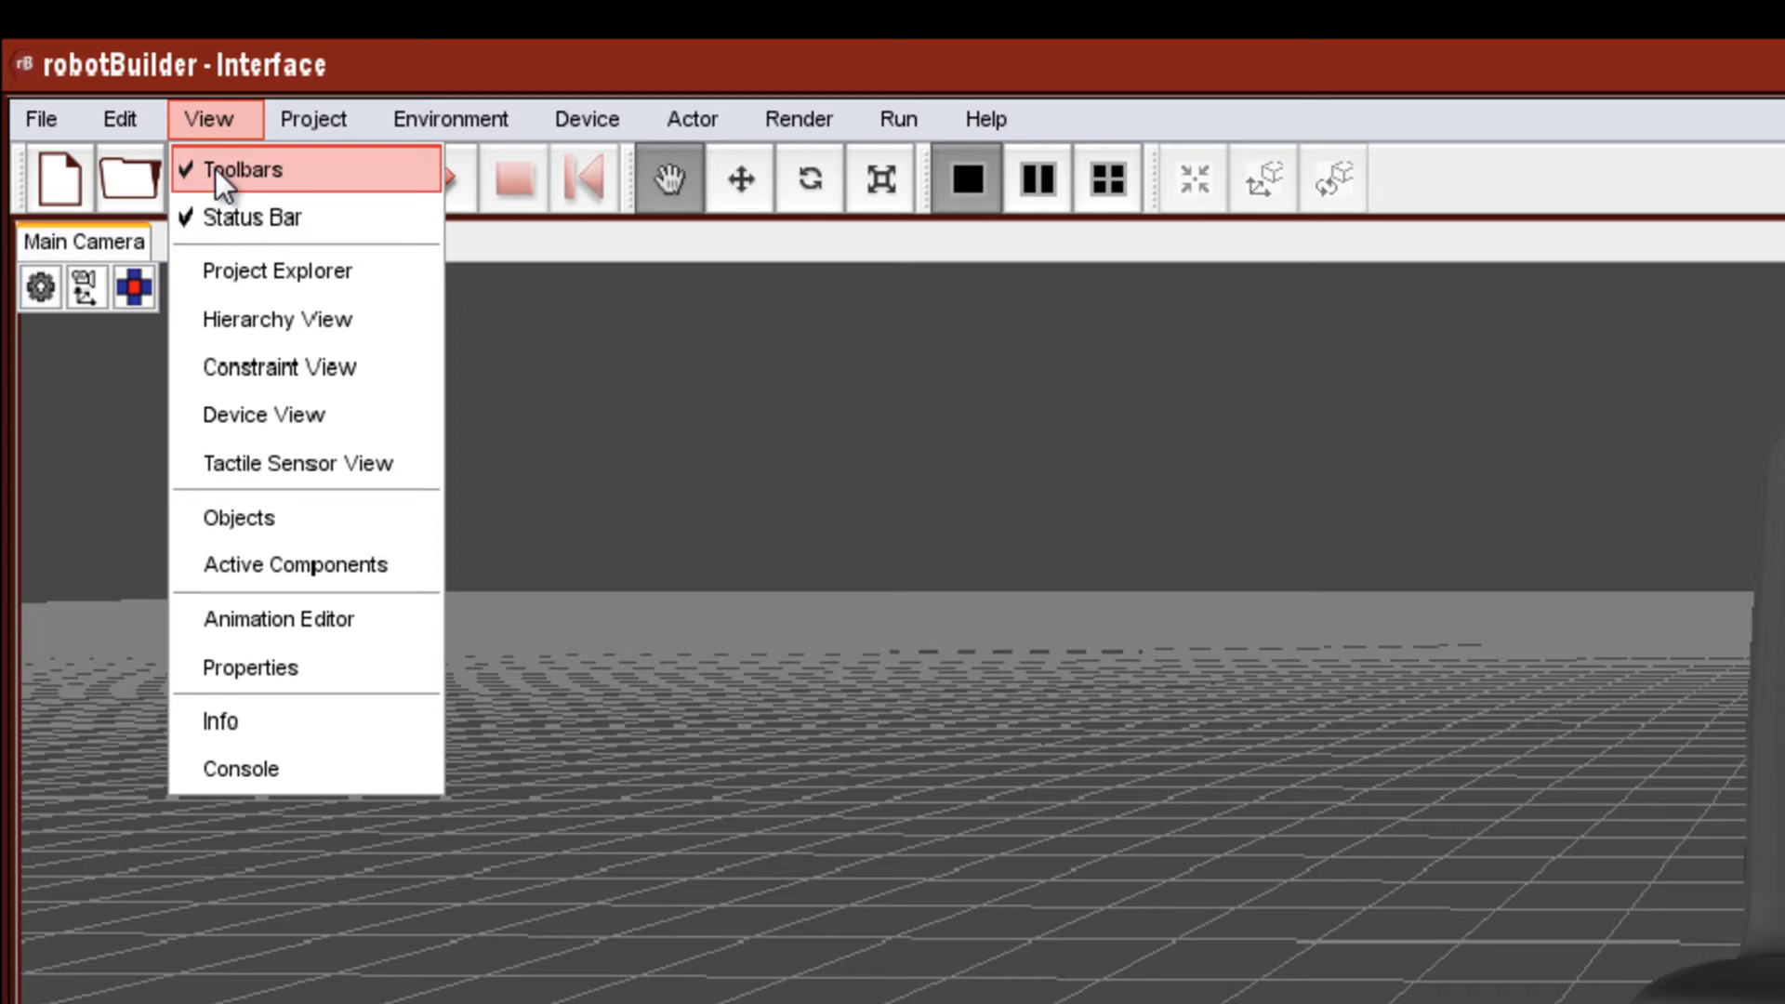
left_click(215, 171)
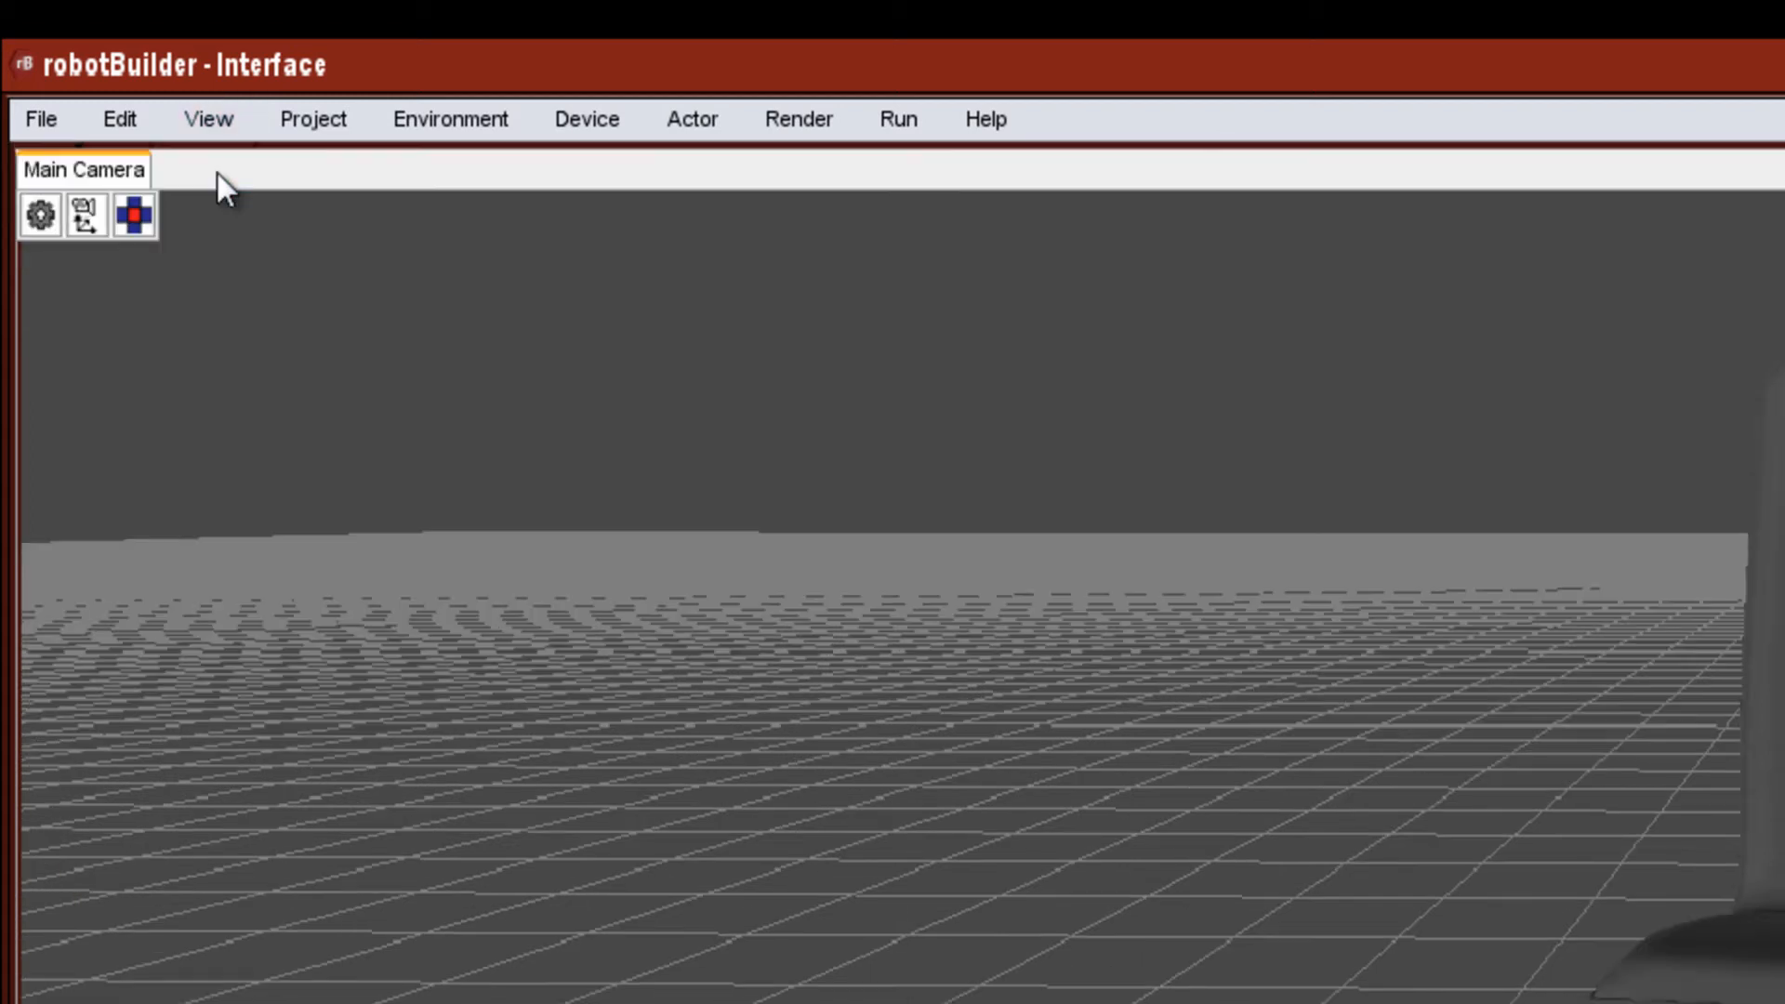
left_click(209, 120)
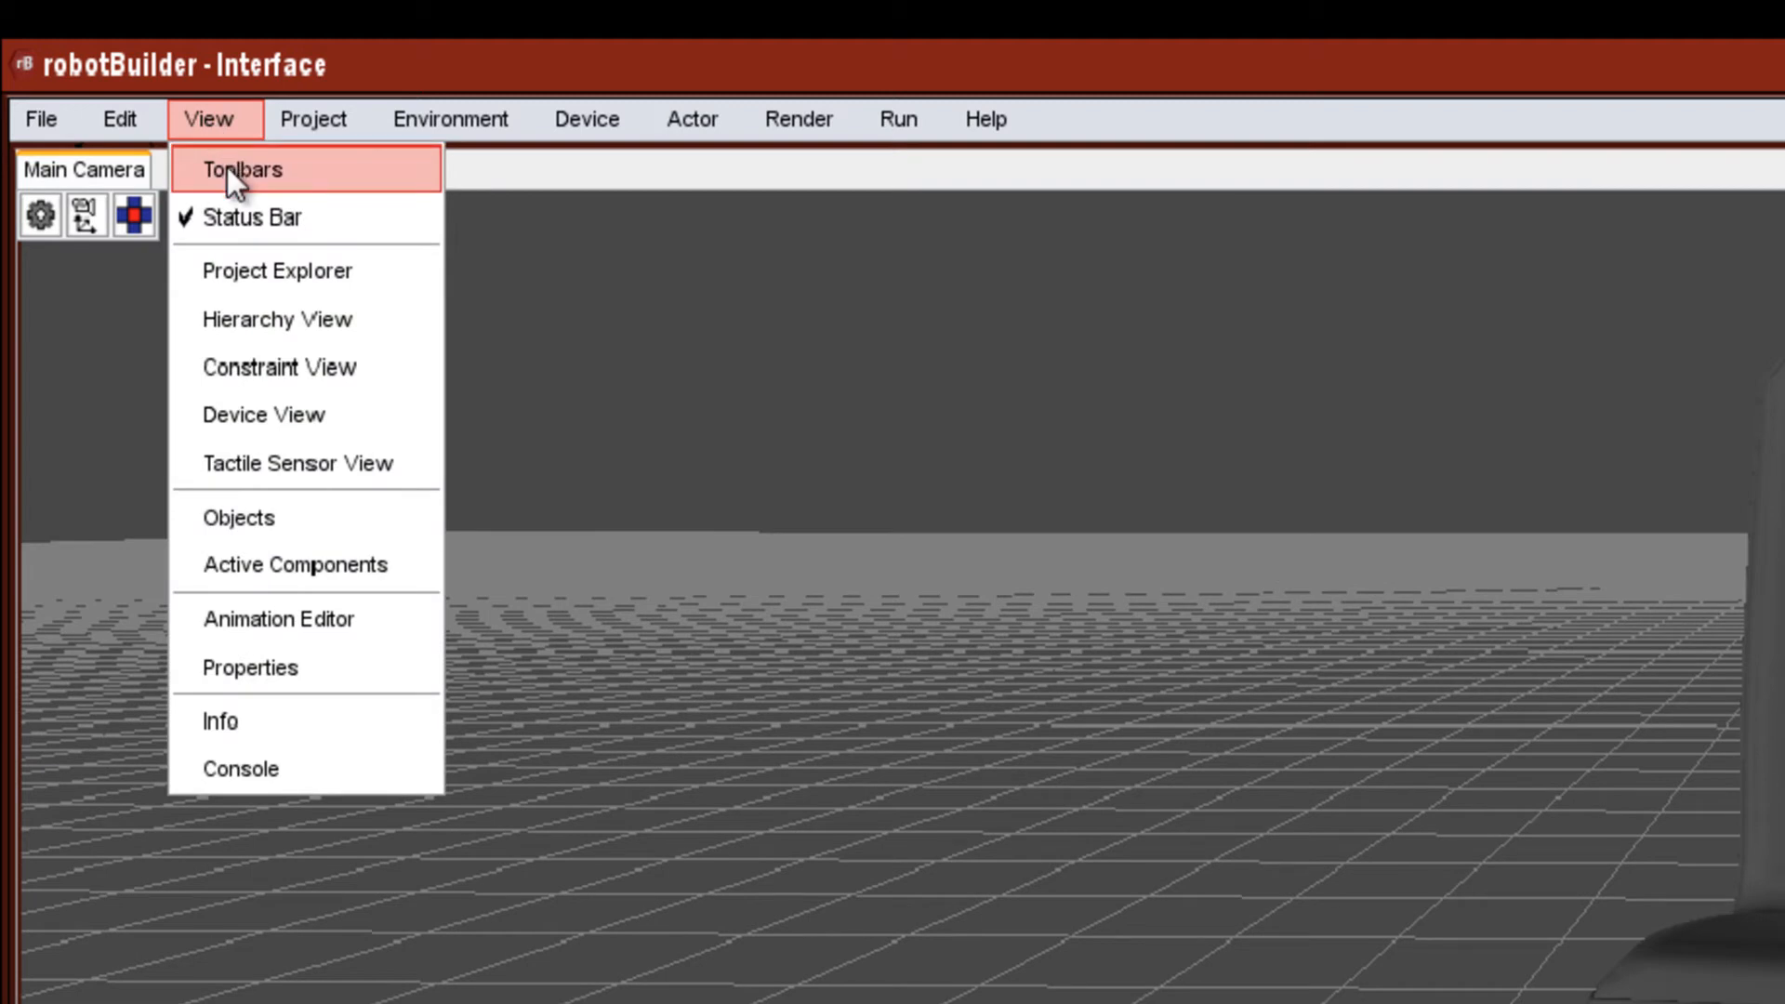
left_click(227, 170)
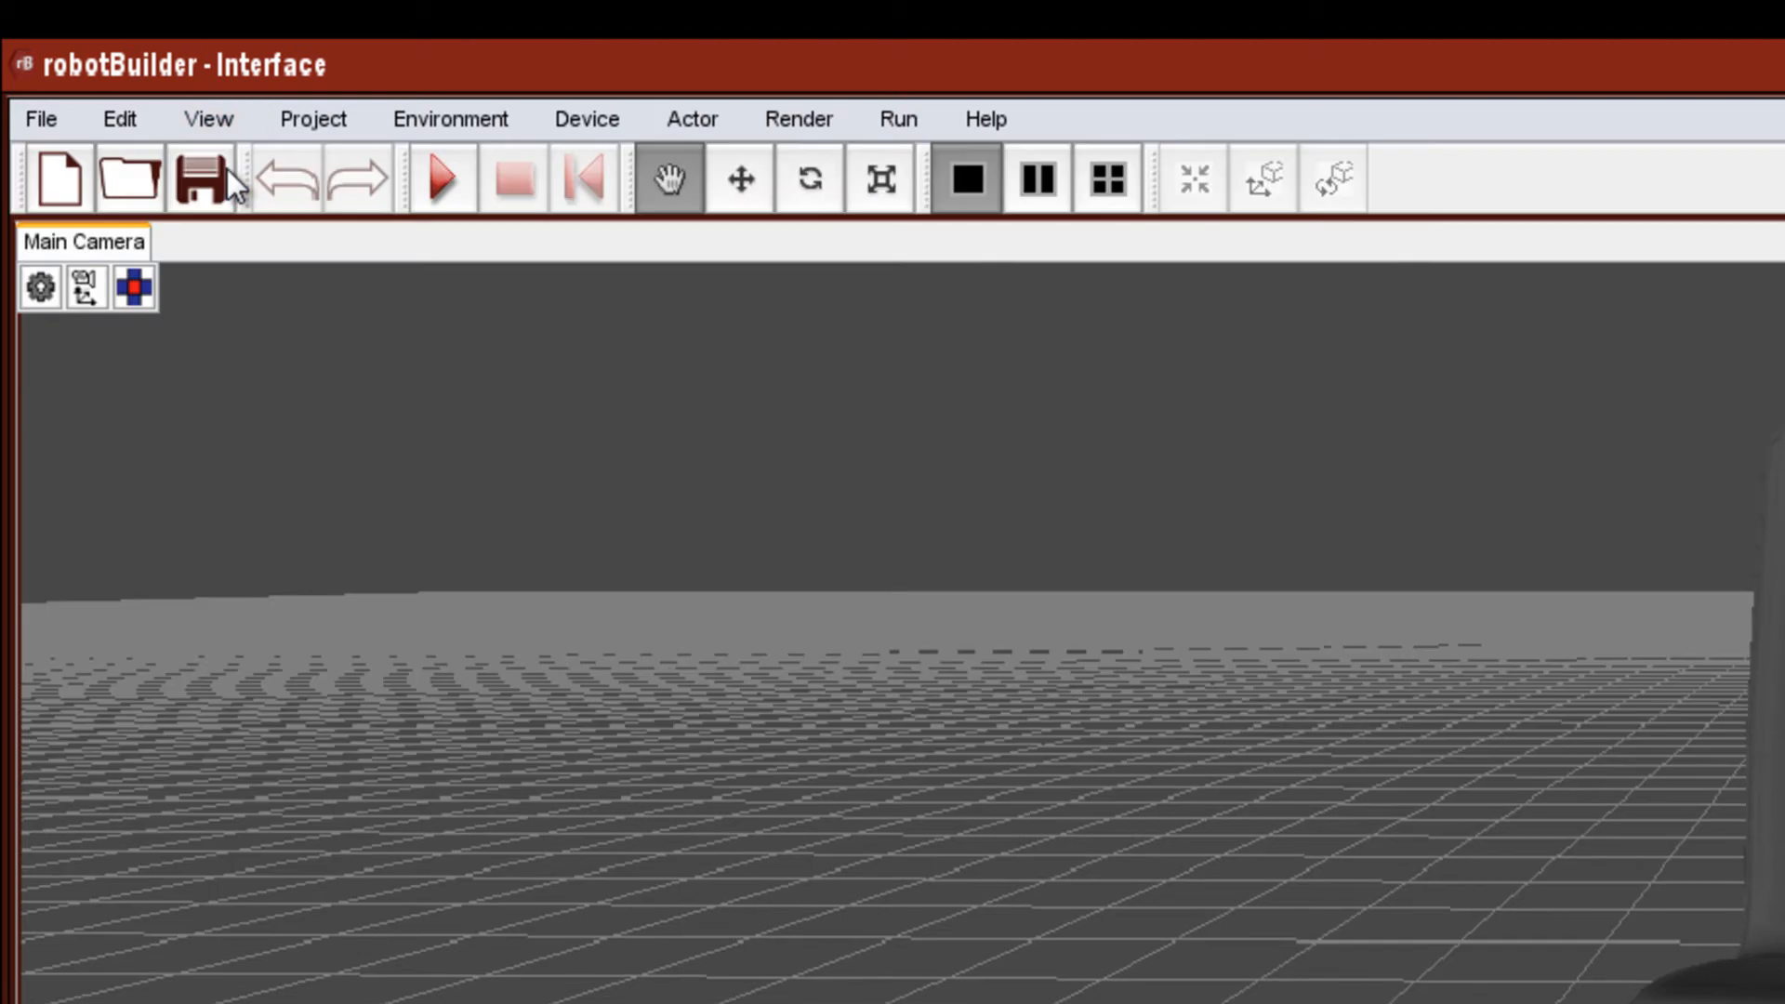
left_click(190, 120)
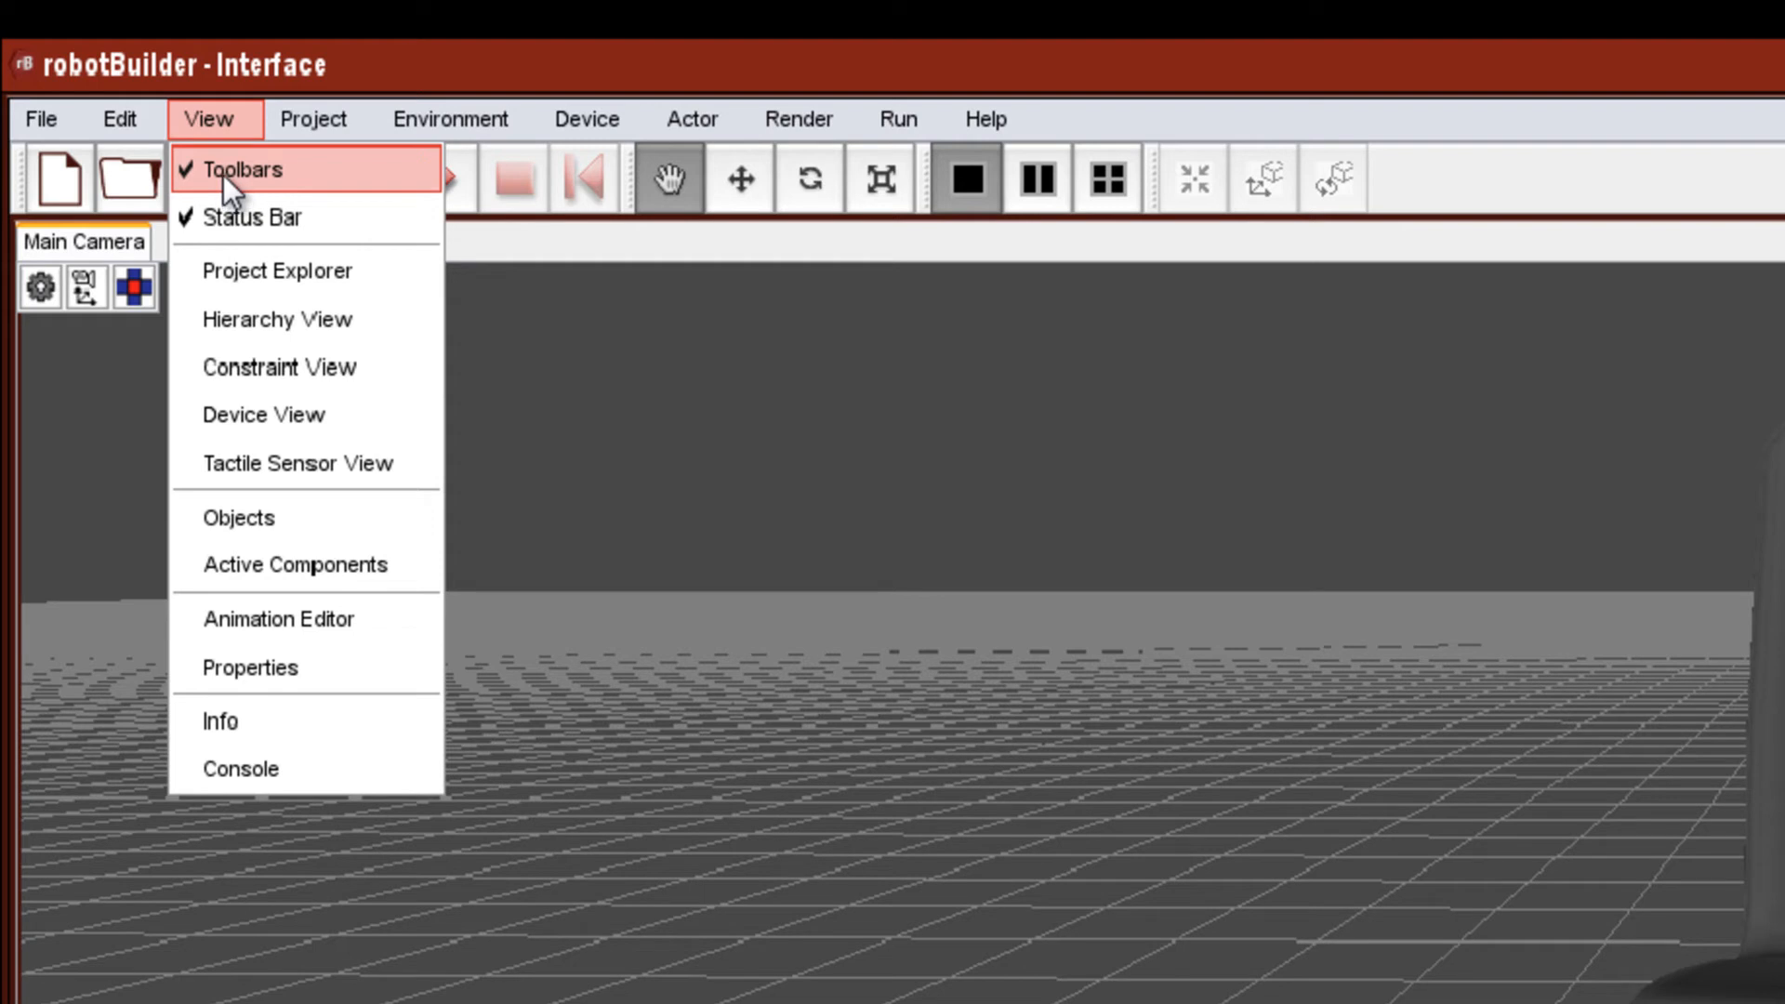
left_click(227, 119)
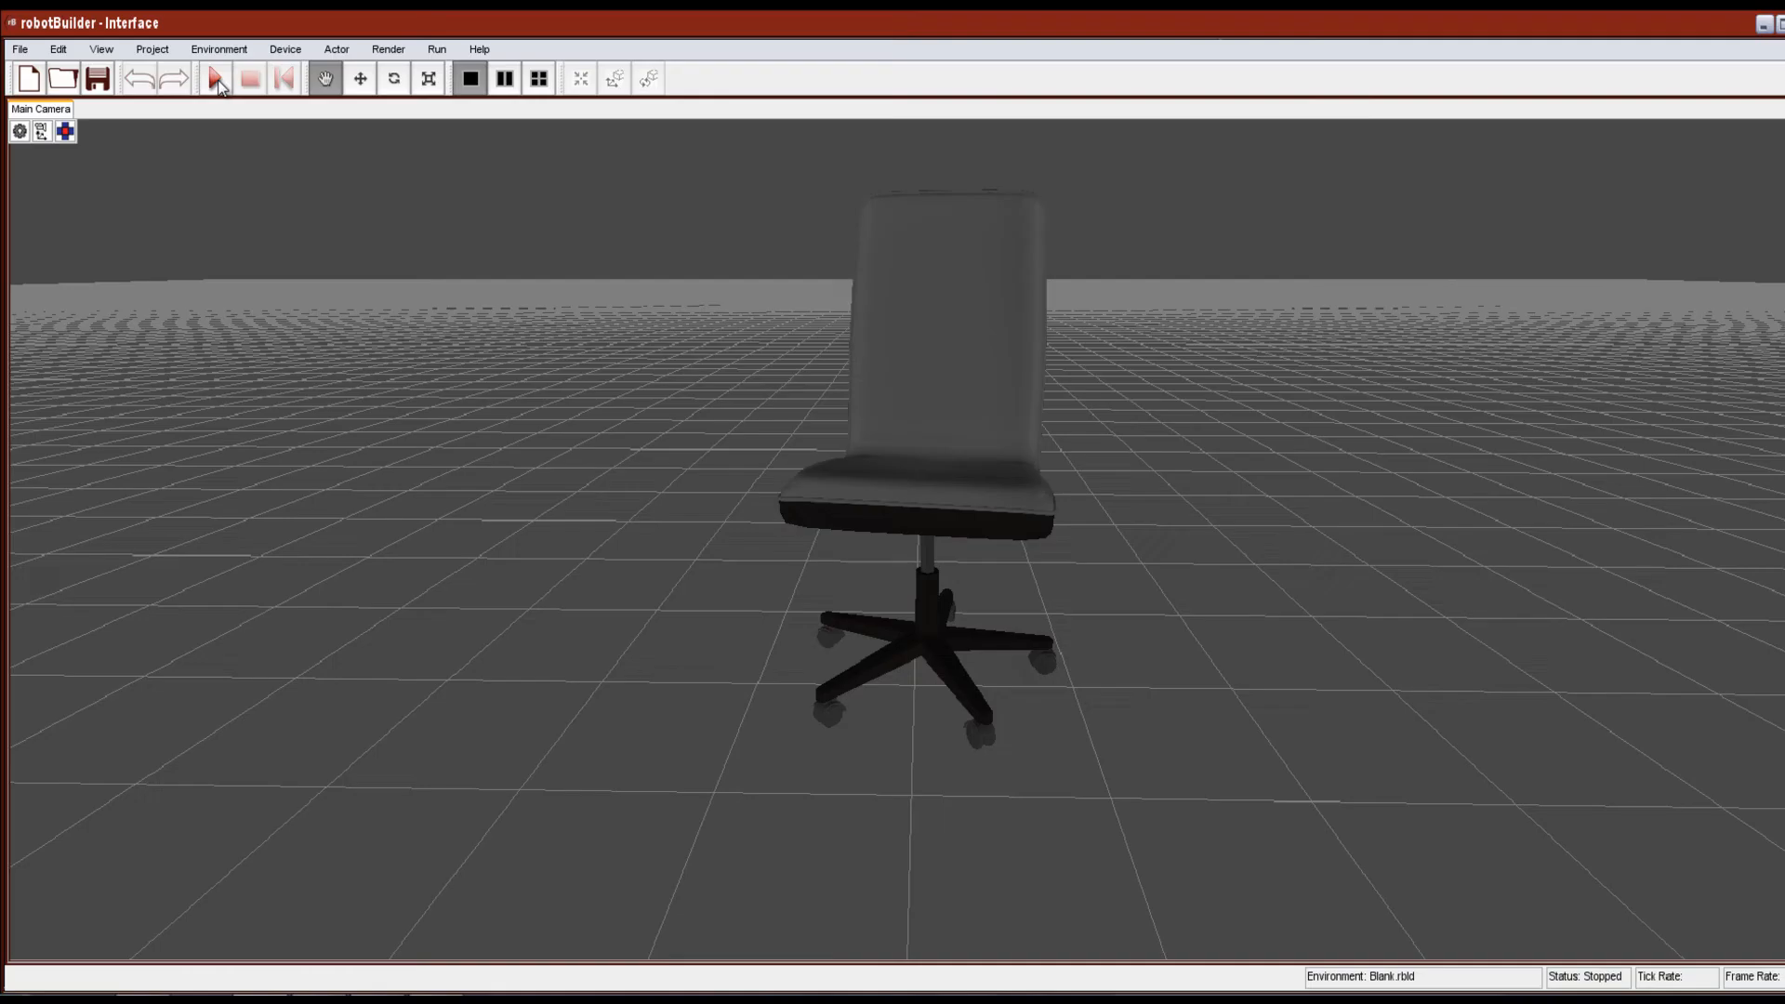
Run the simulation, pivot the camera during playback, and stop and reset the environment
left_click(443, 178)
right_click_drag(415, 421, 422, 494)
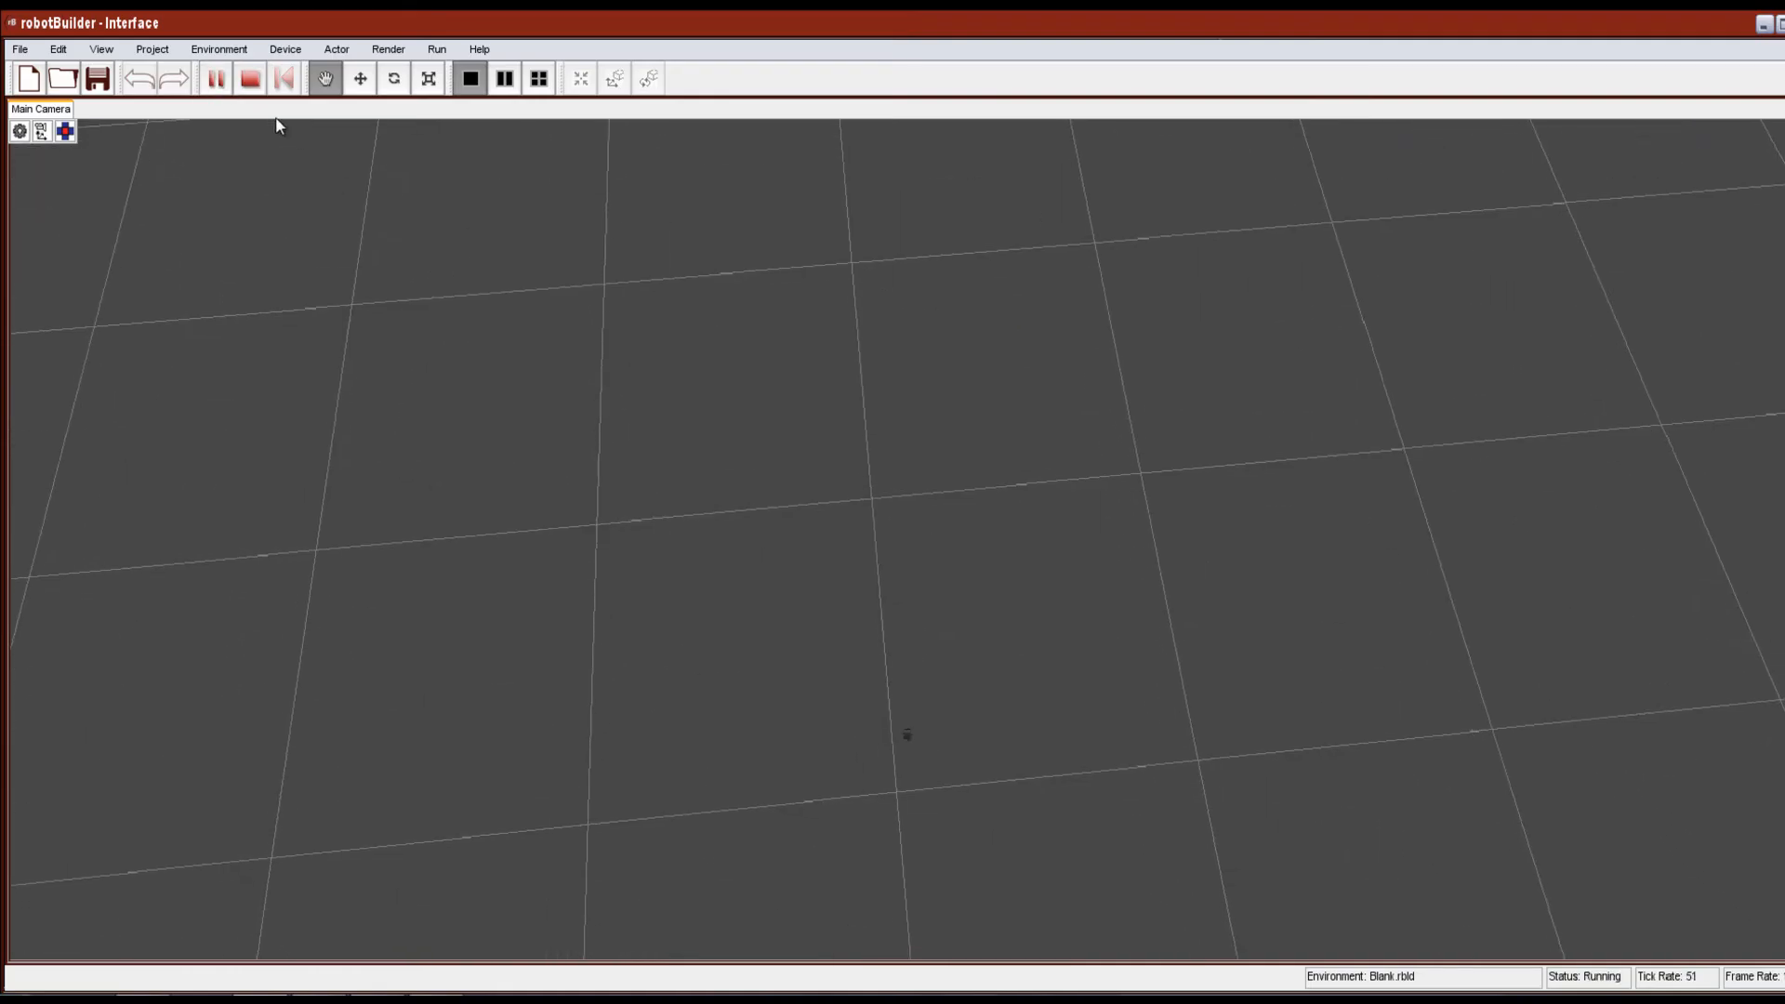
left_click(252, 82)
left_click(283, 80)
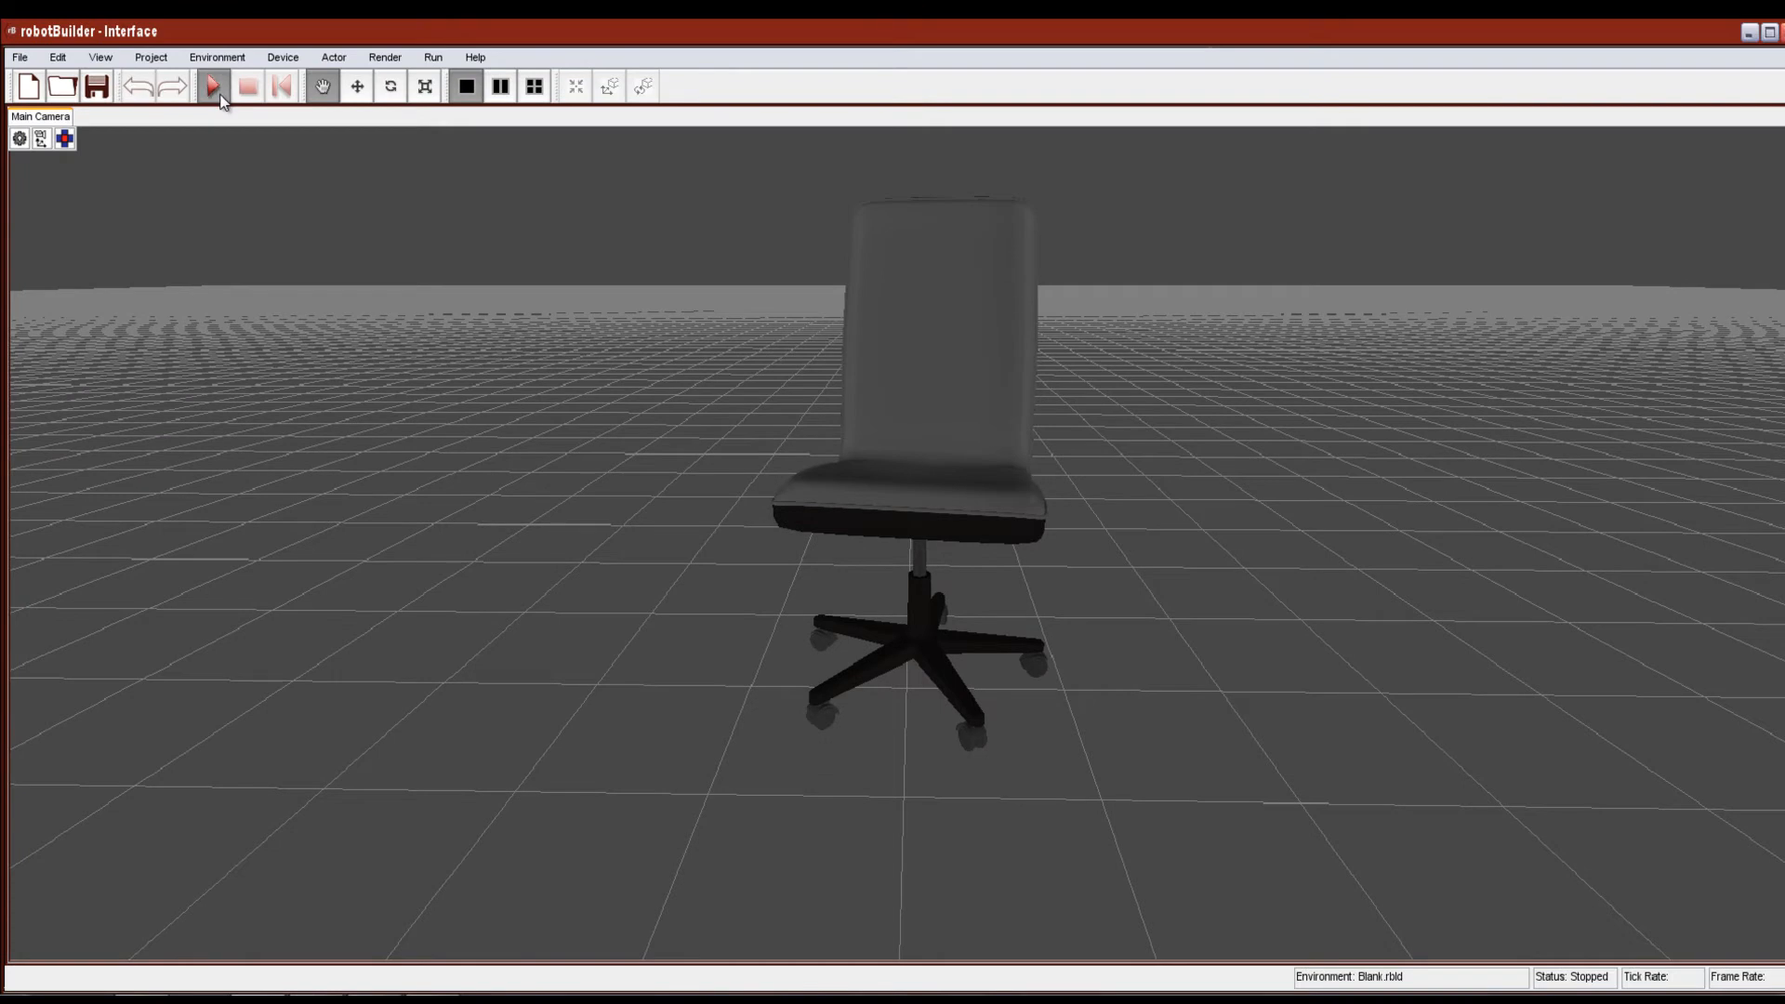
Run the simulation a second time, shift the camera while it plays, and stop it
left_click(221, 95)
left_click_drag(337, 251, 382, 557)
left_click(251, 87)
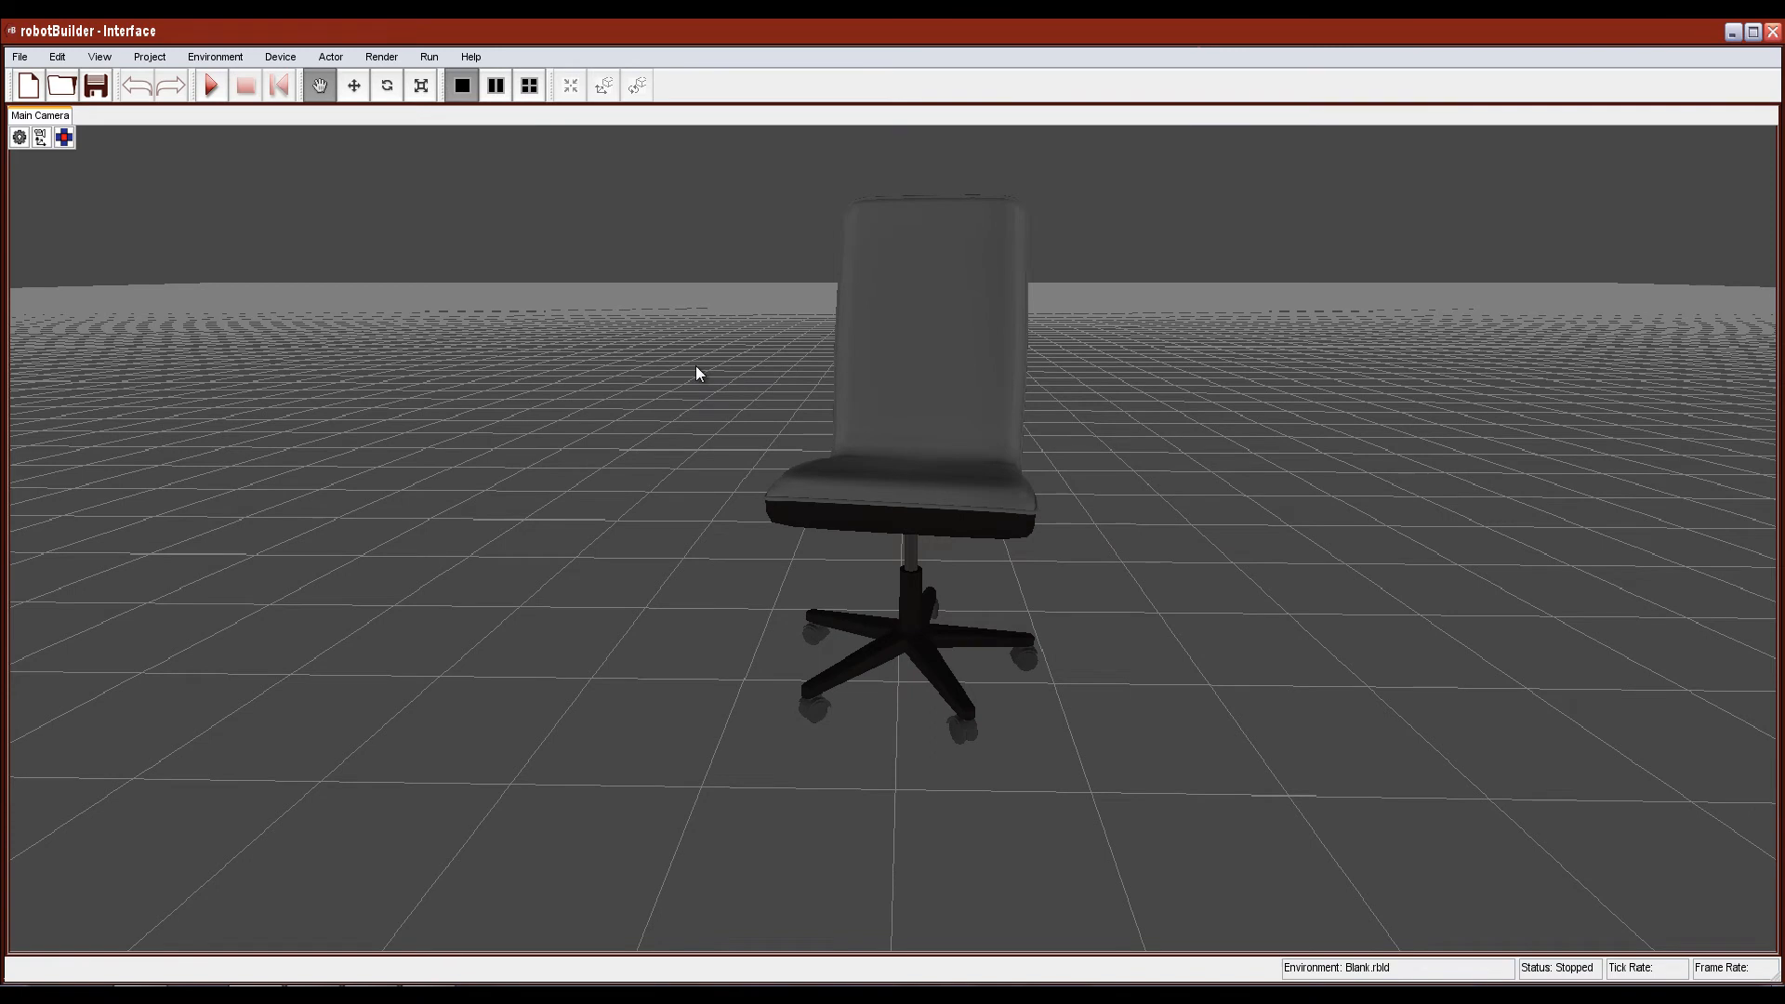
Pan the camera around the office chair, zoom out and back in, and pivot the view
mouse_move(752, 388)
left_mouse_down()
mouse_move(589, 359)
mouse_move(884, 410)
mouse_move(784, 379)
mouse_move(793, 298)
mouse_move(771, 403)
left_mouse_up()
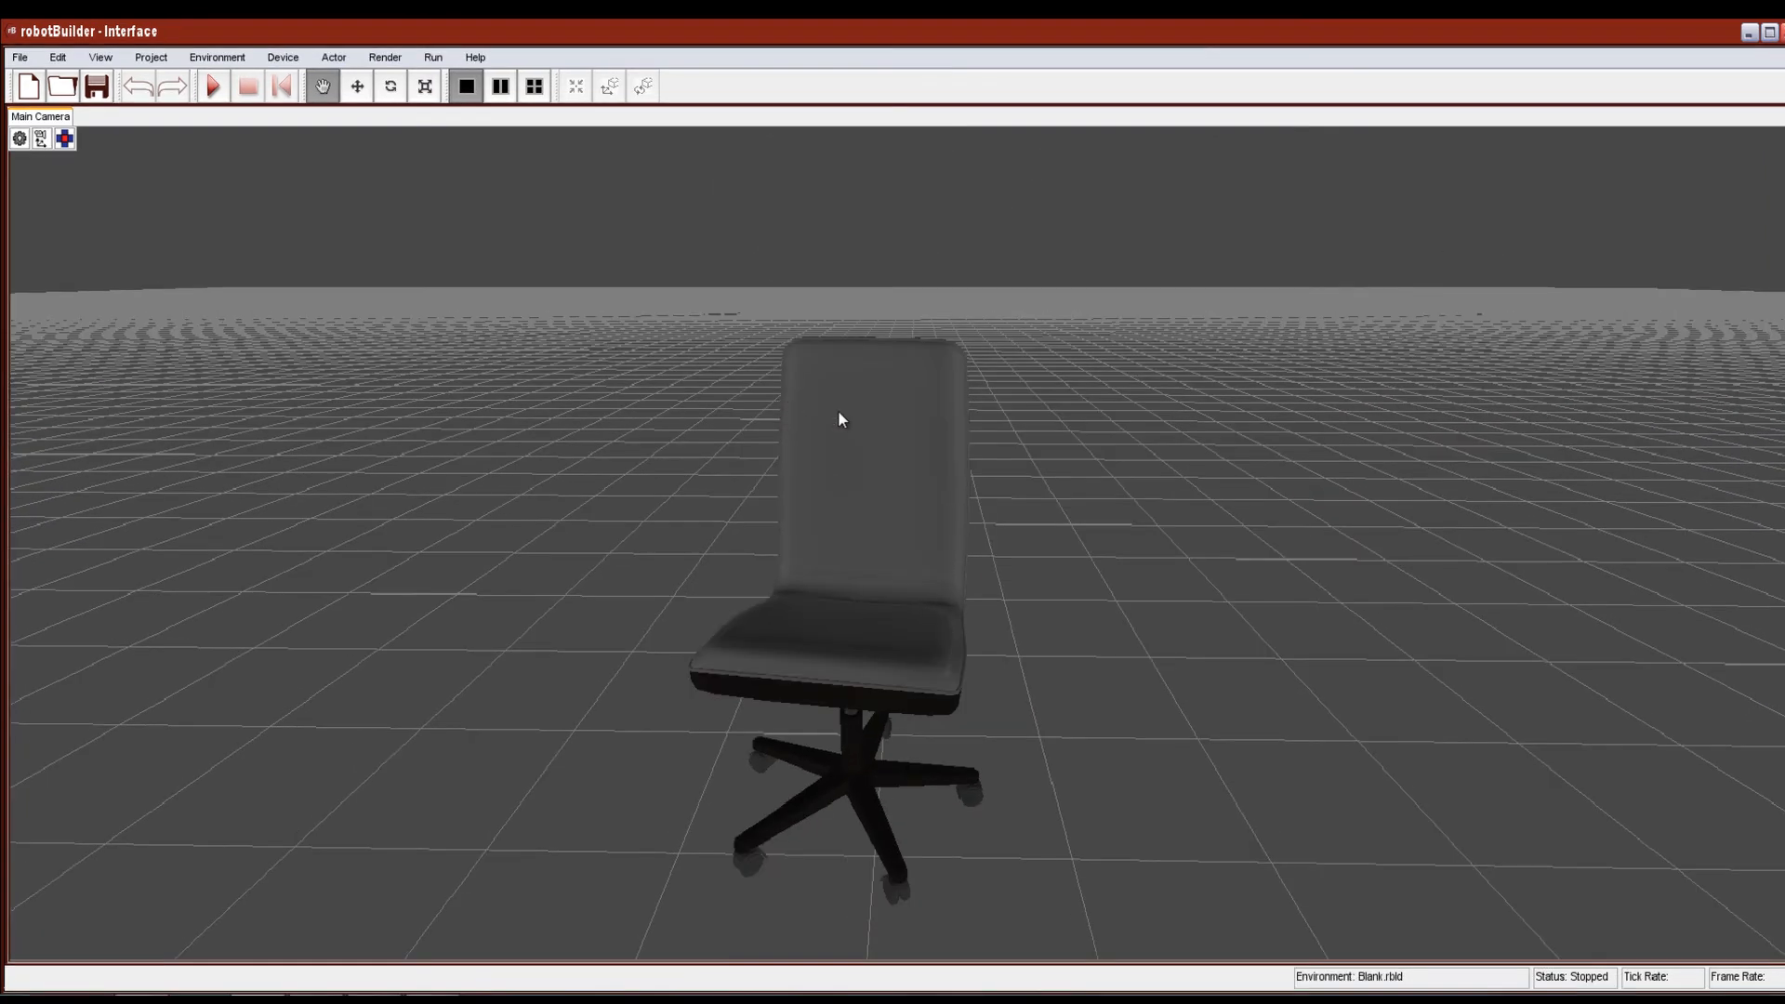
scroll(839, 420, "down", 5)
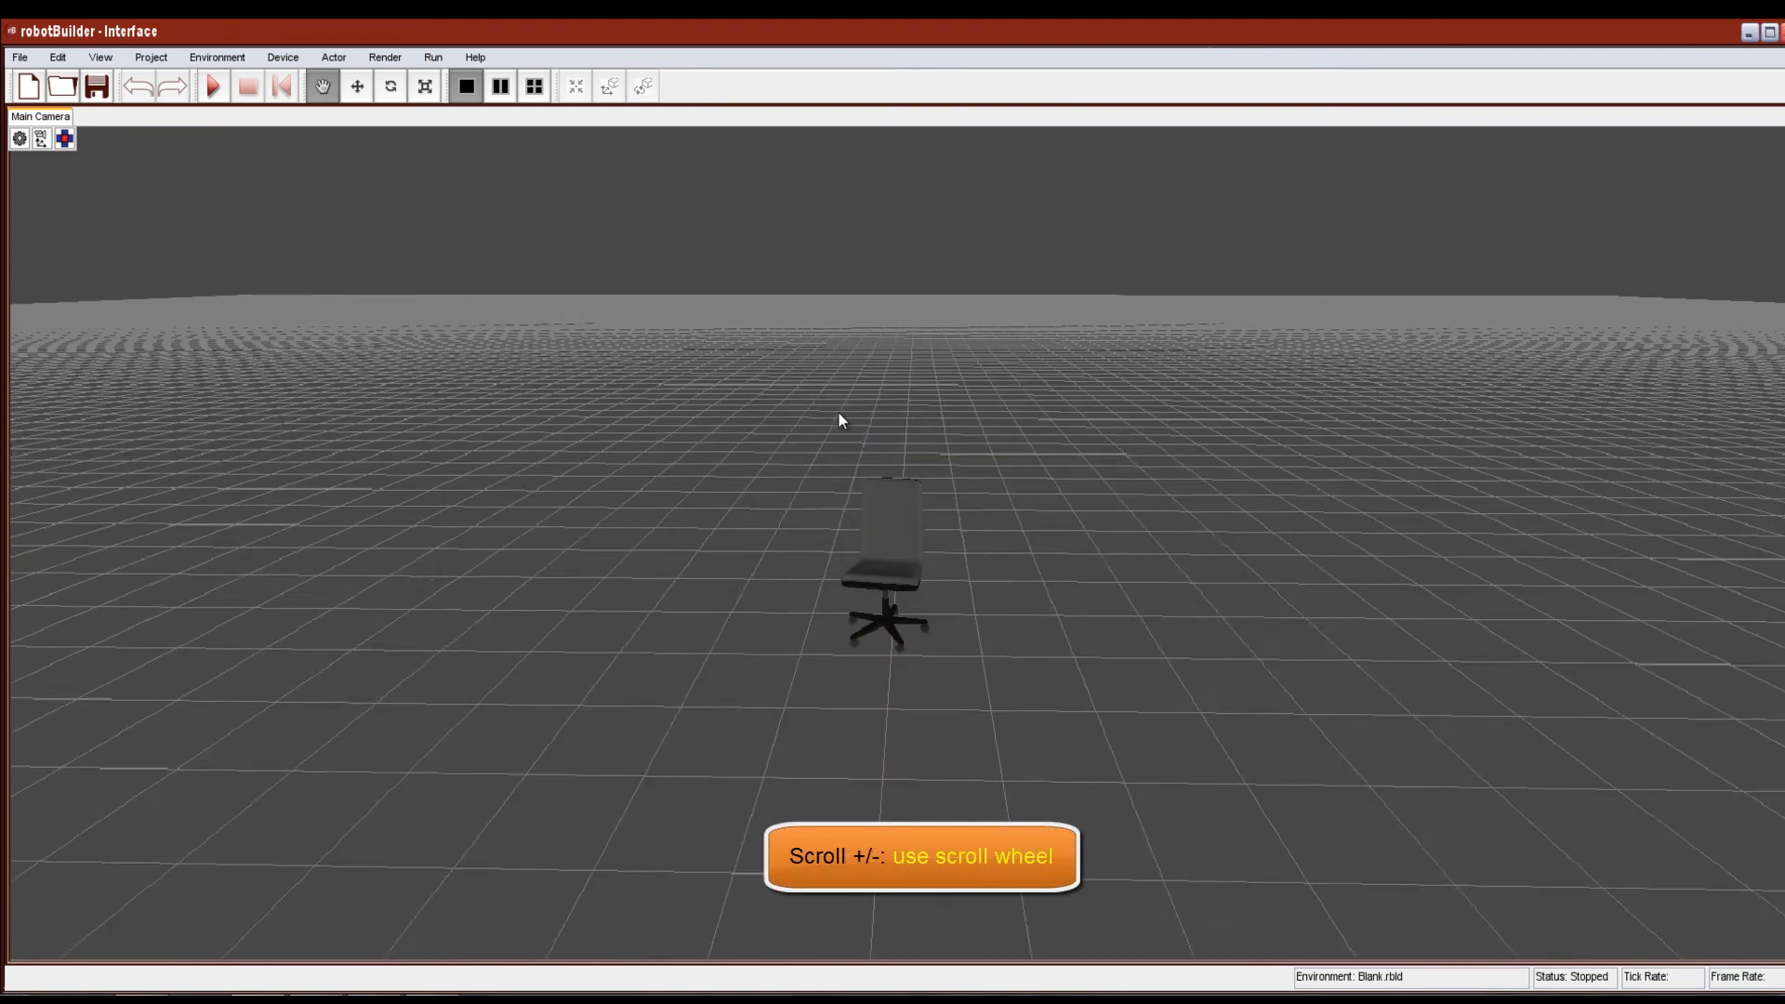
scroll(837, 470, "up", 5)
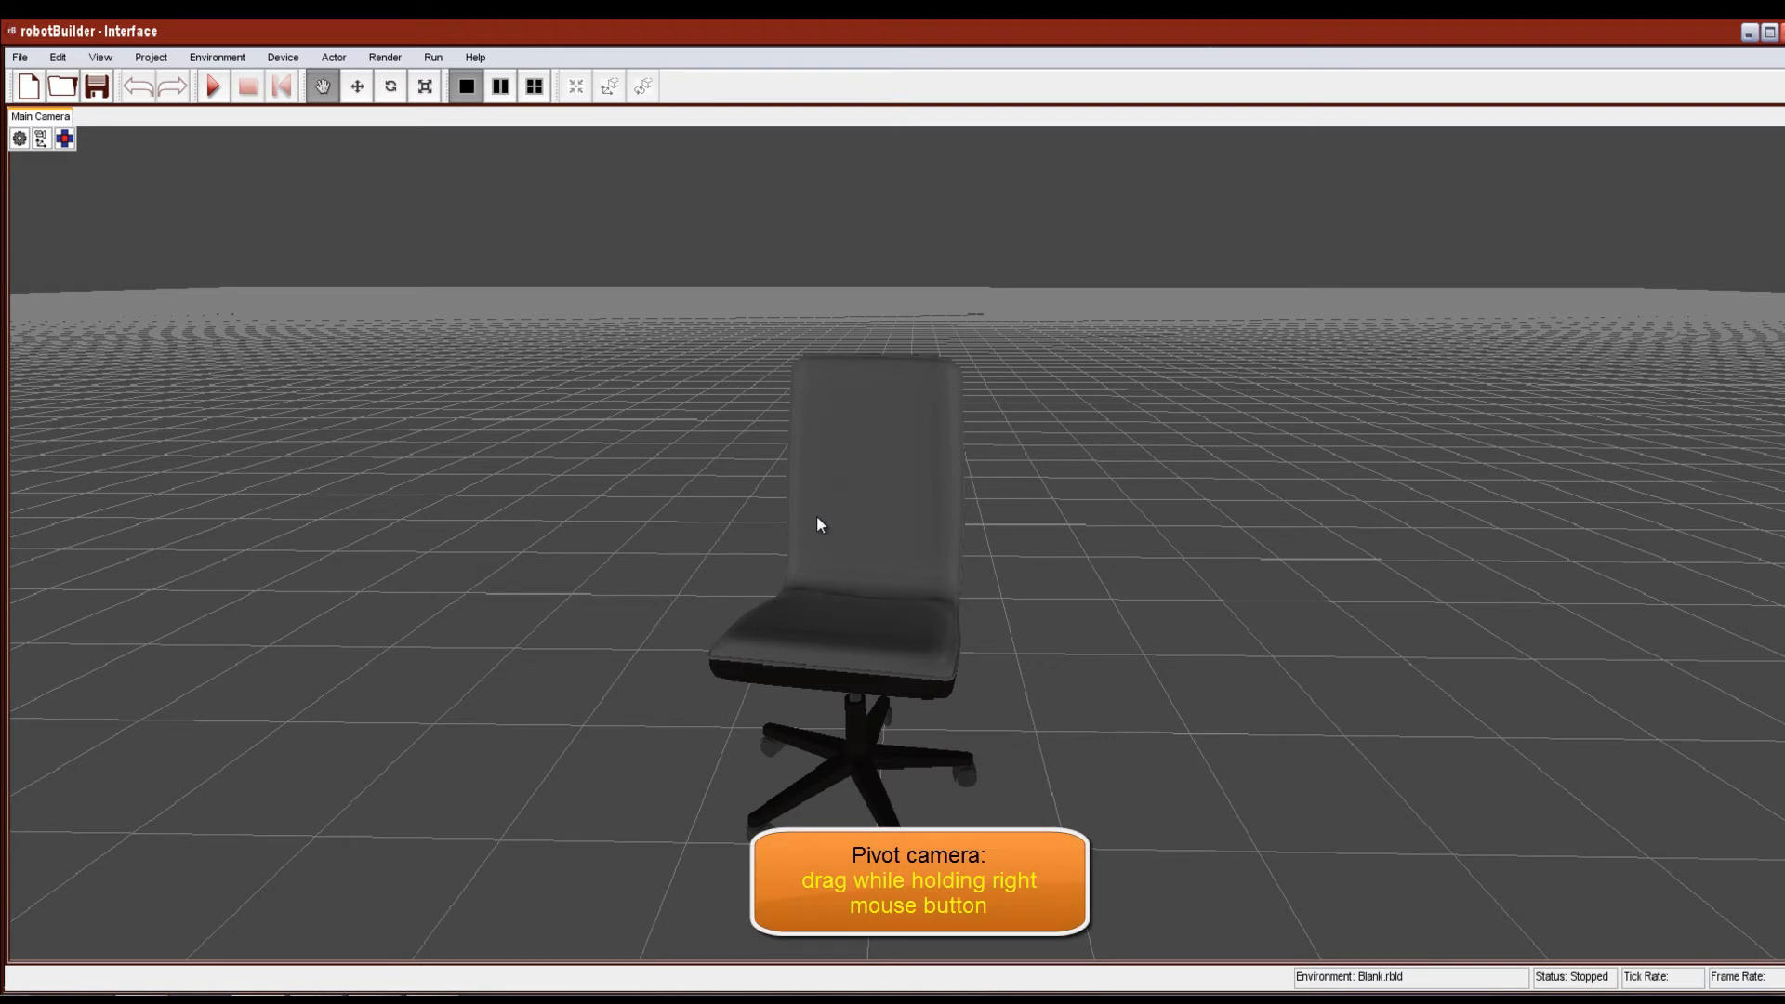
right_click_drag(812, 530, 927, 569)
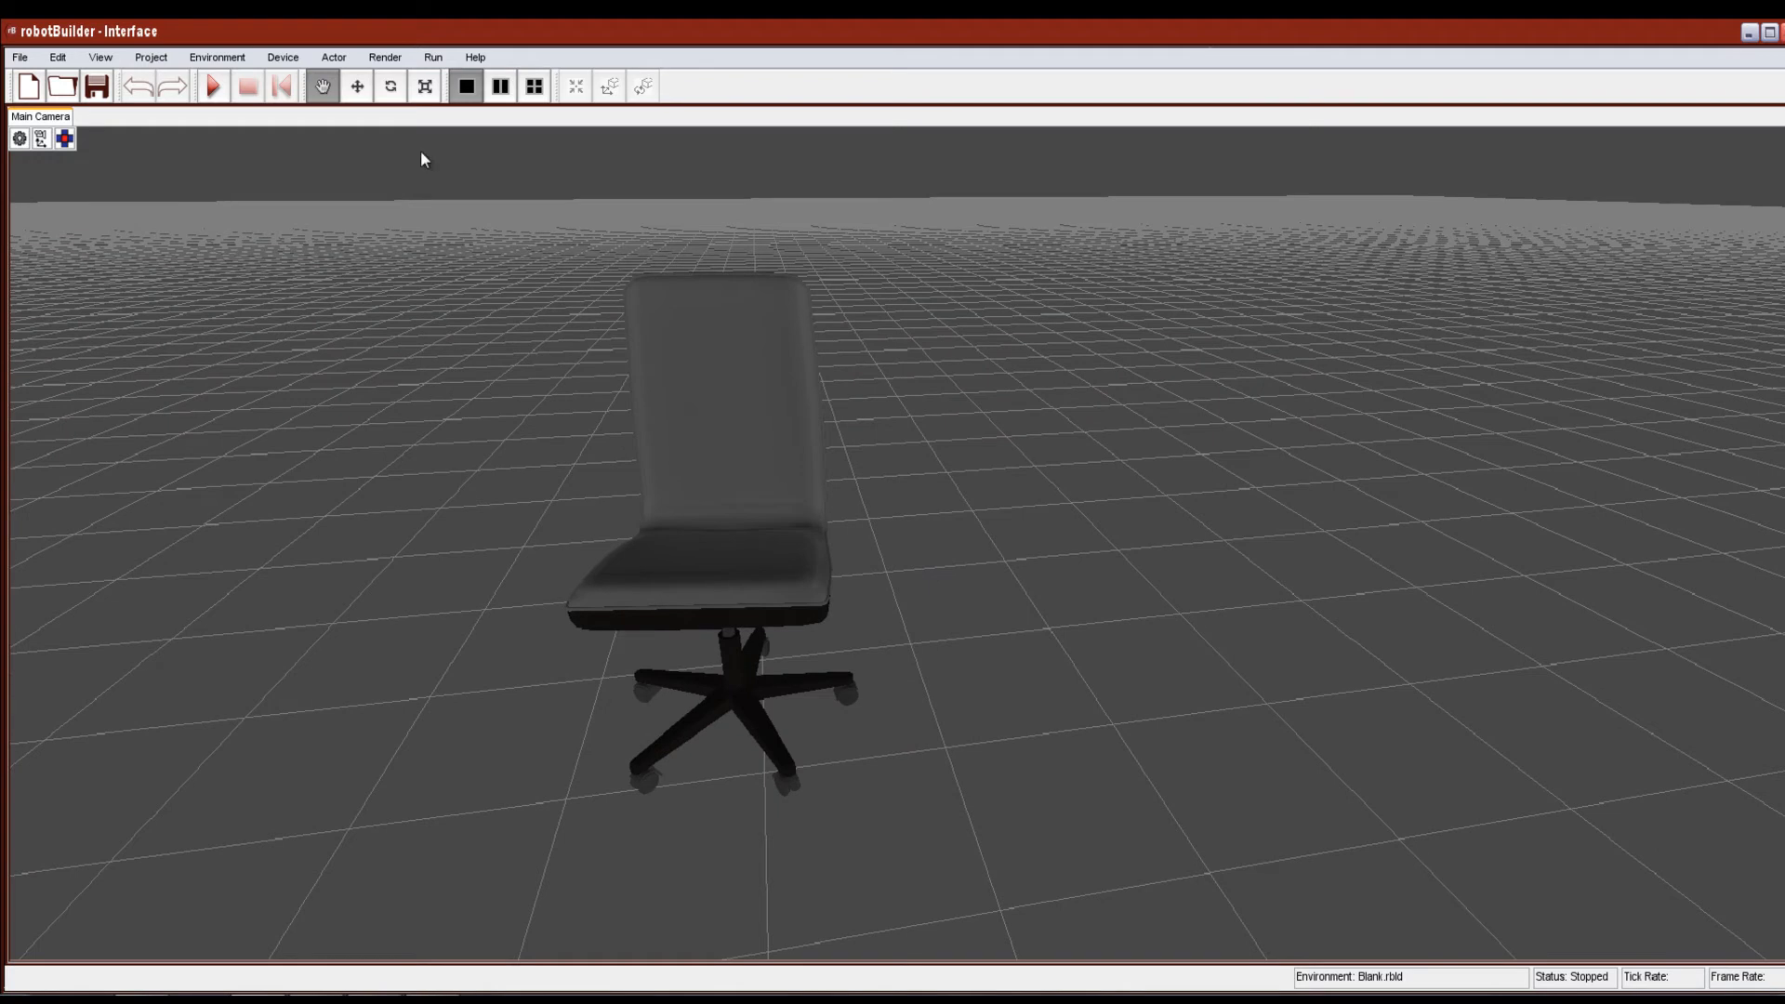
Translate the office chair along its axes, placing it farther back and slightly to the right on the grid
left_click(353, 93)
left_click(716, 605)
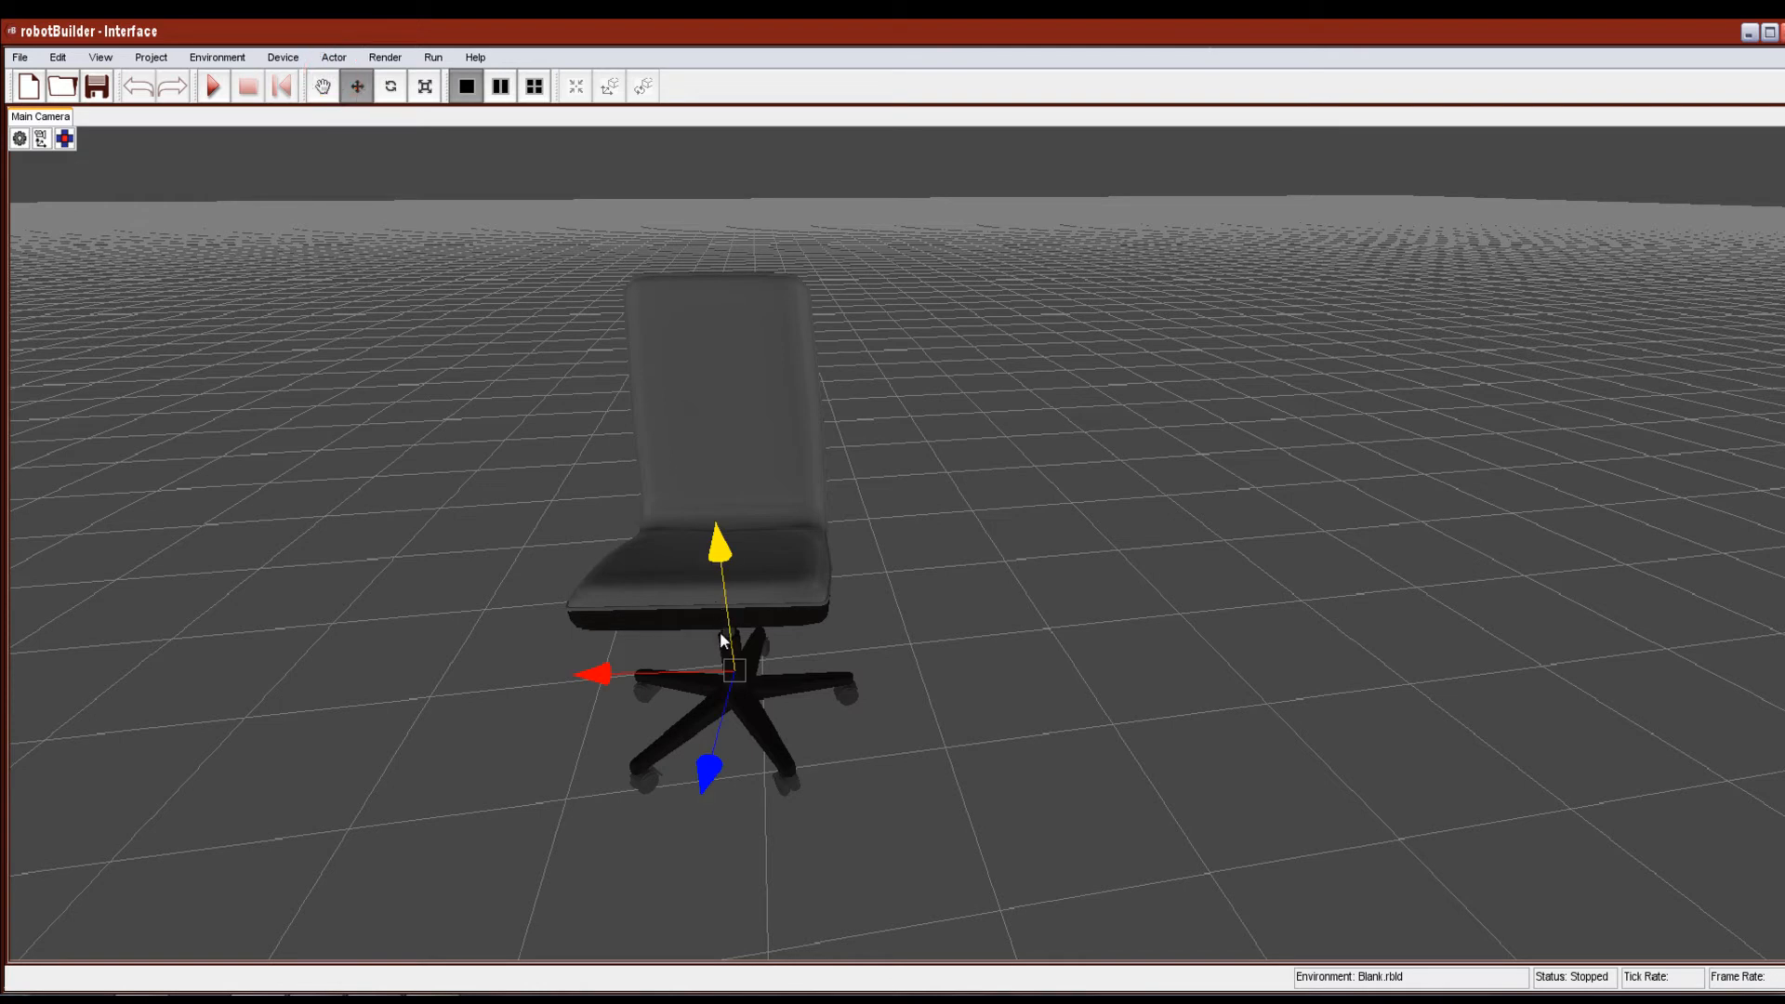
left_click(714, 540)
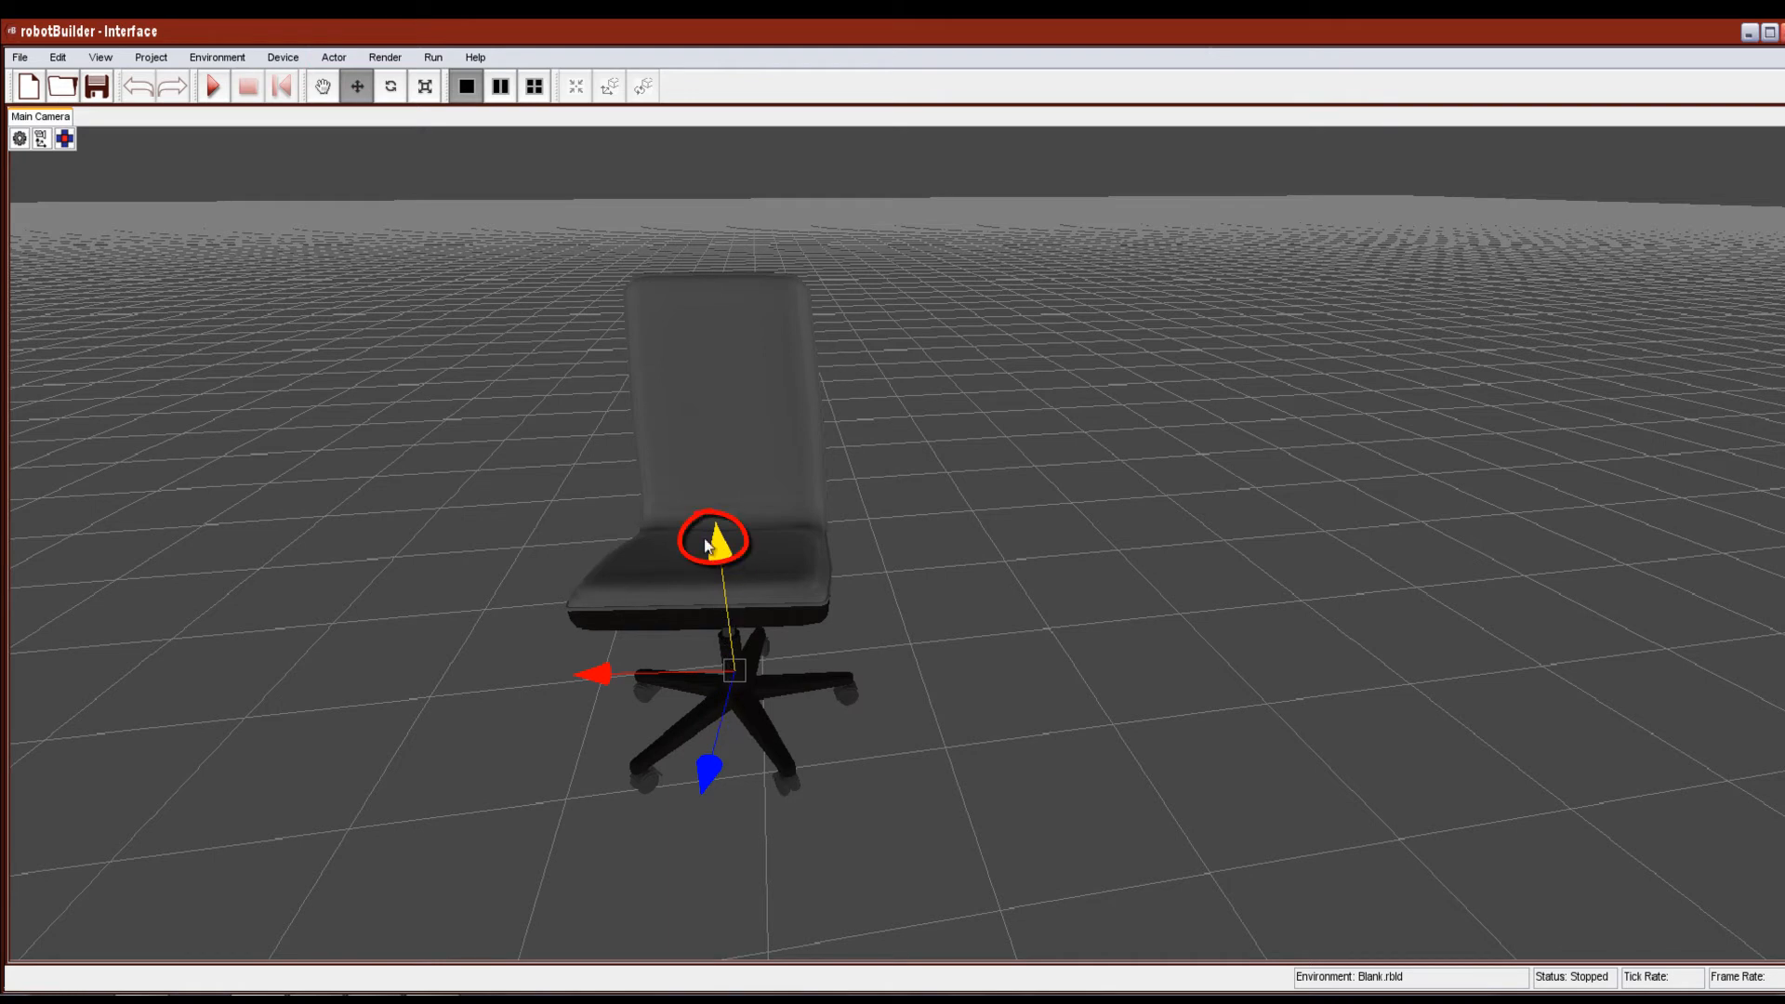
left_click(599, 677)
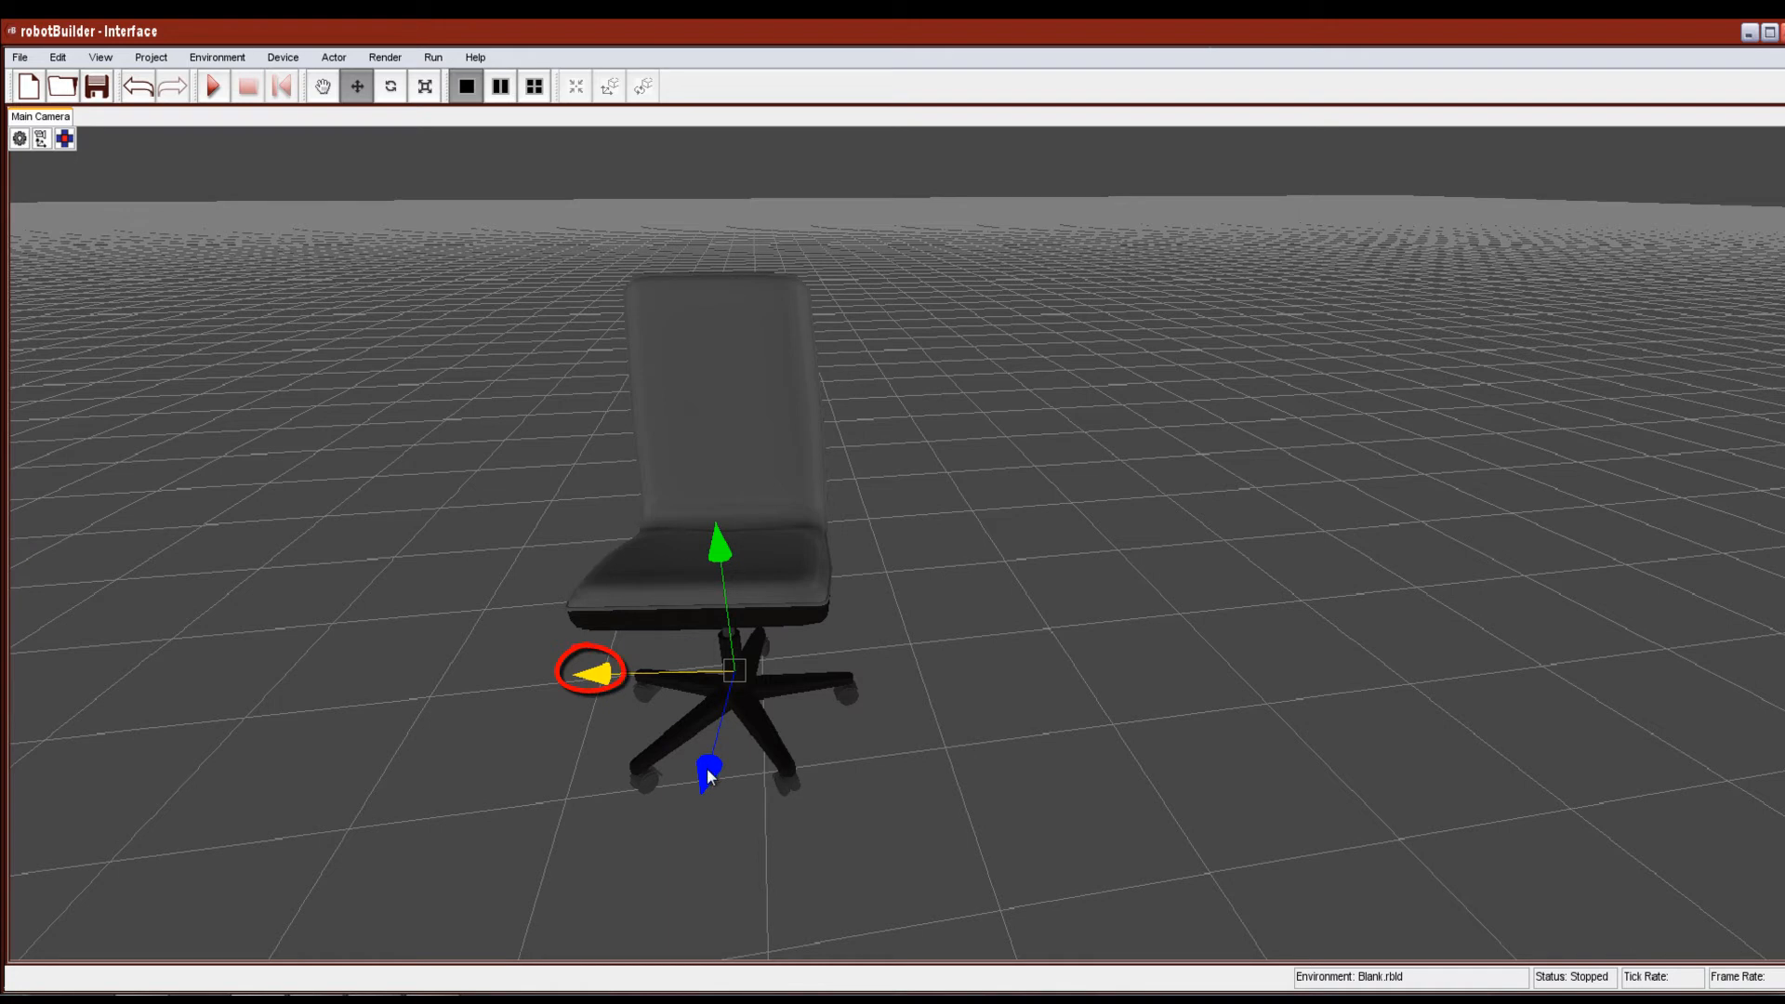
left_click(709, 777)
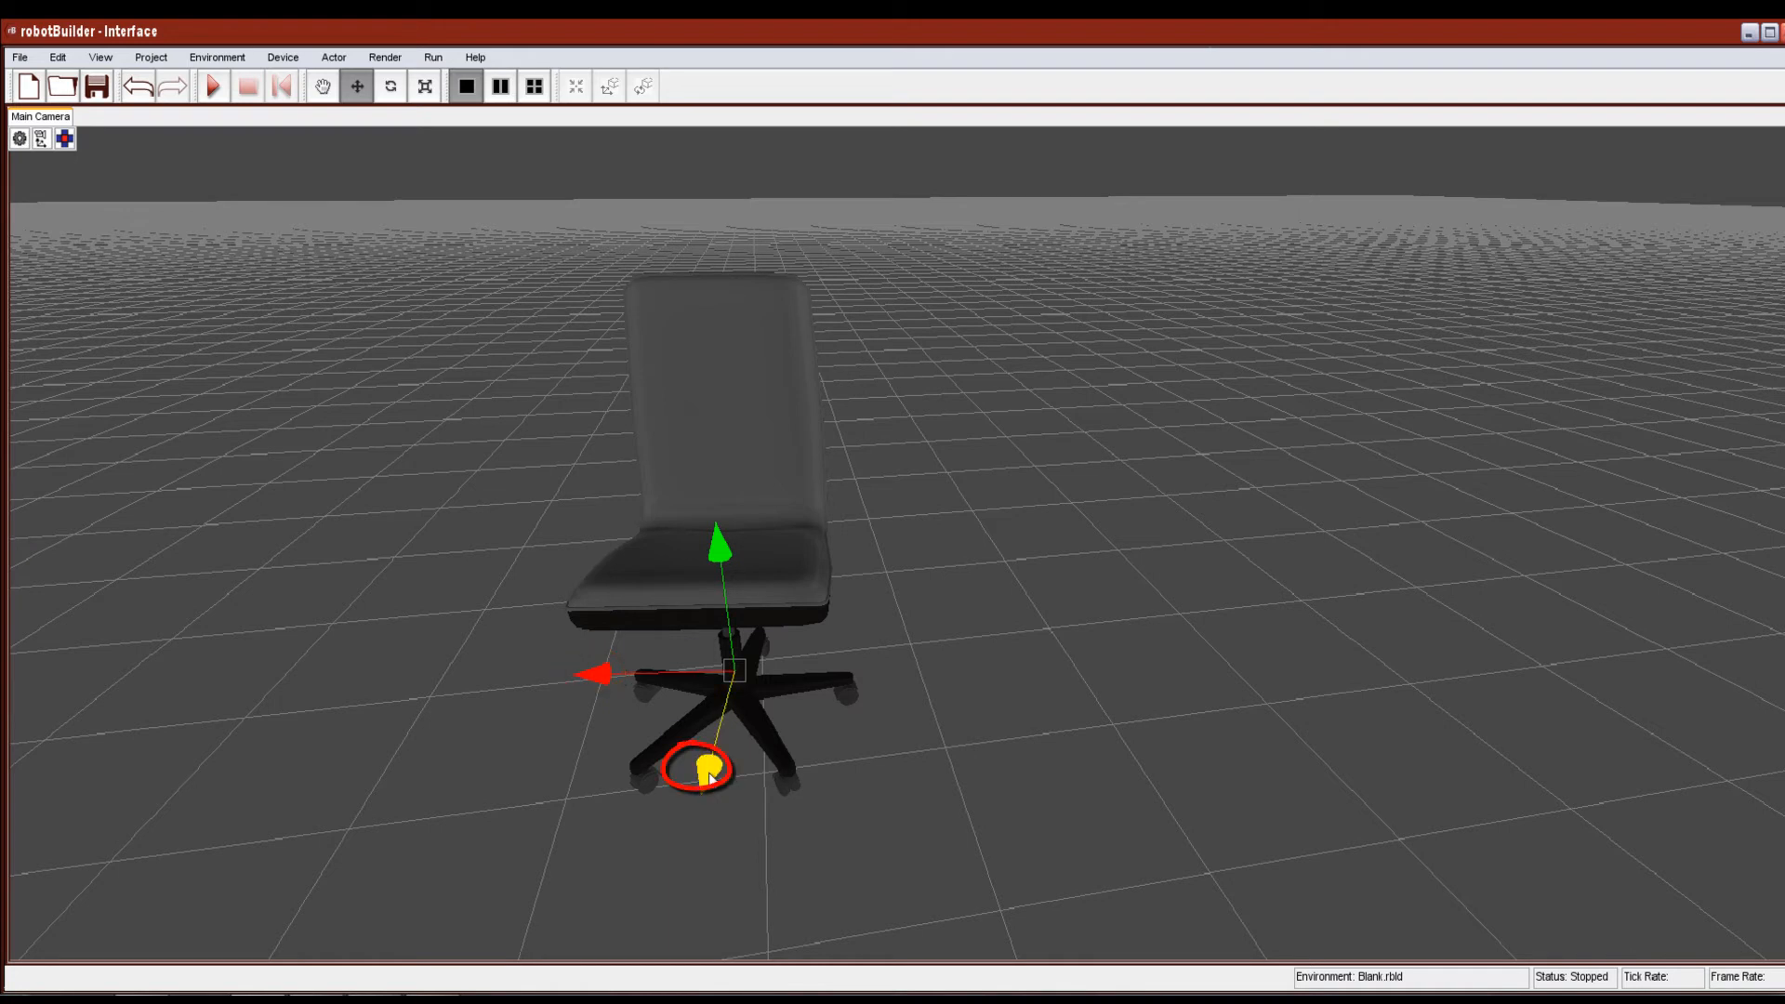
left_click(721, 546)
left_click_drag(720, 549, 725, 664)
left_click_drag(600, 749, 829, 703)
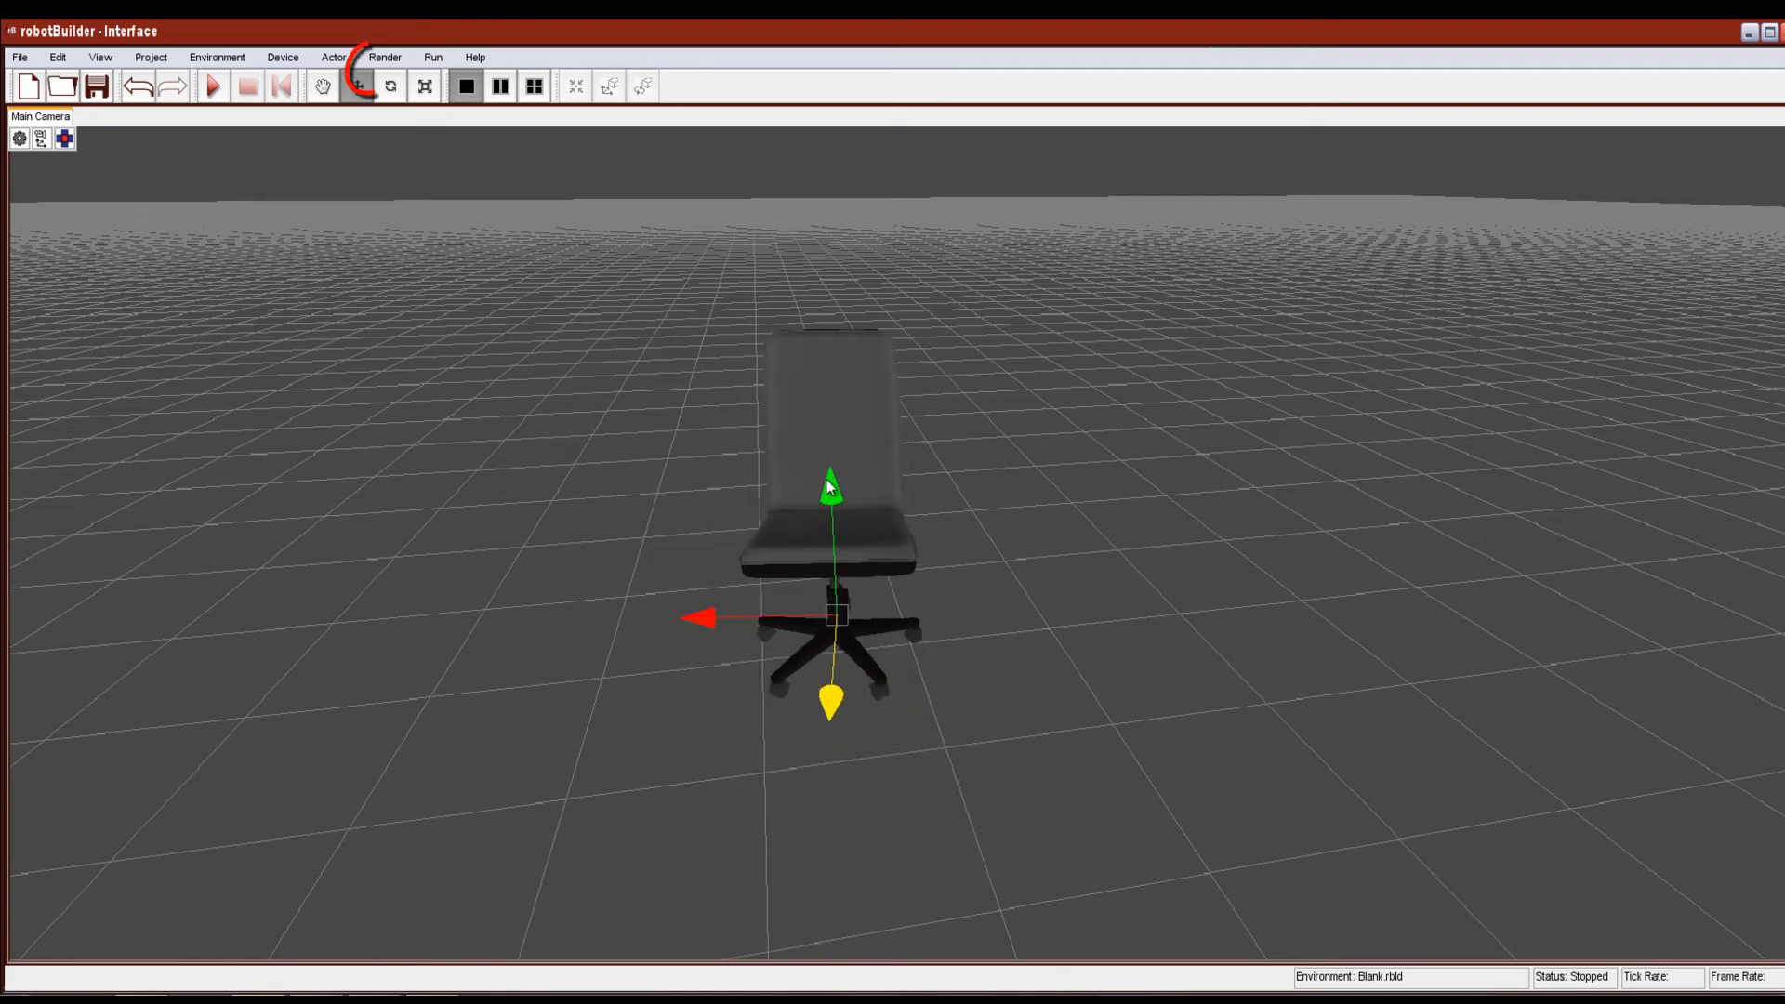
Rotate the chair about its vertical green axis so the seat turns slightly to the right
left_click(394, 90)
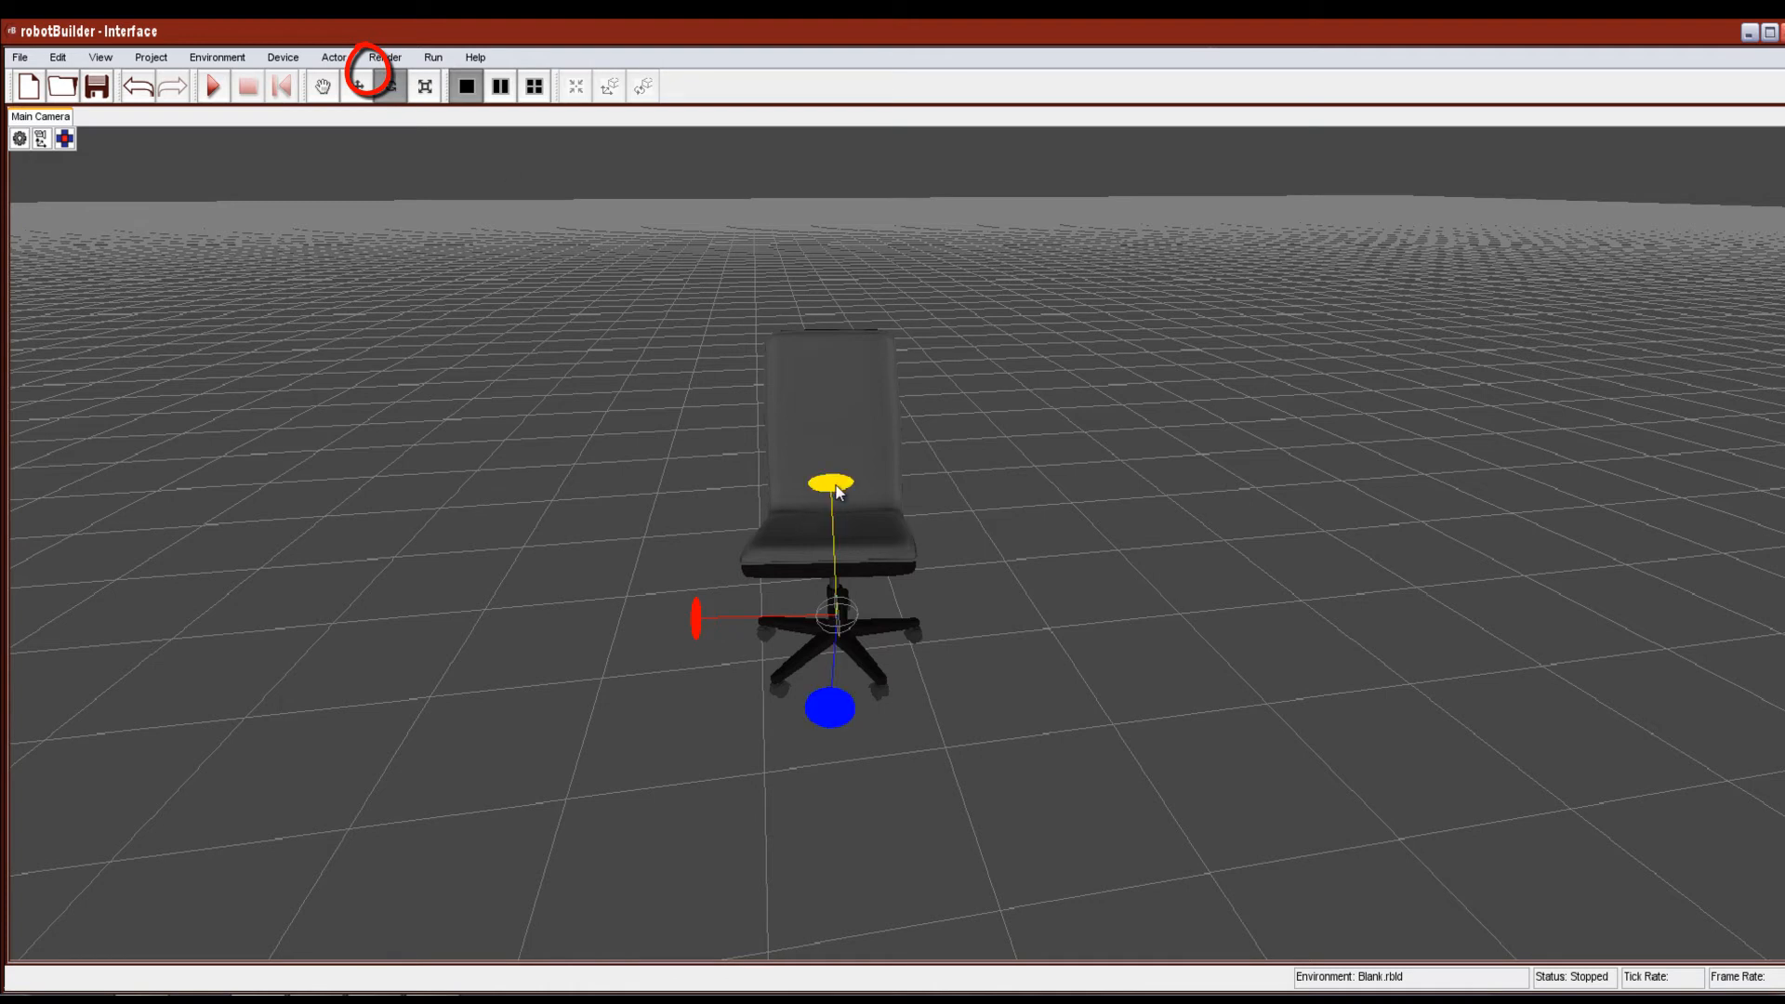
mouse_move(836, 487)
left_mouse_down()
mouse_move(872, 698)
mouse_move(956, 949)
mouse_move(942, 927)
left_mouse_up()
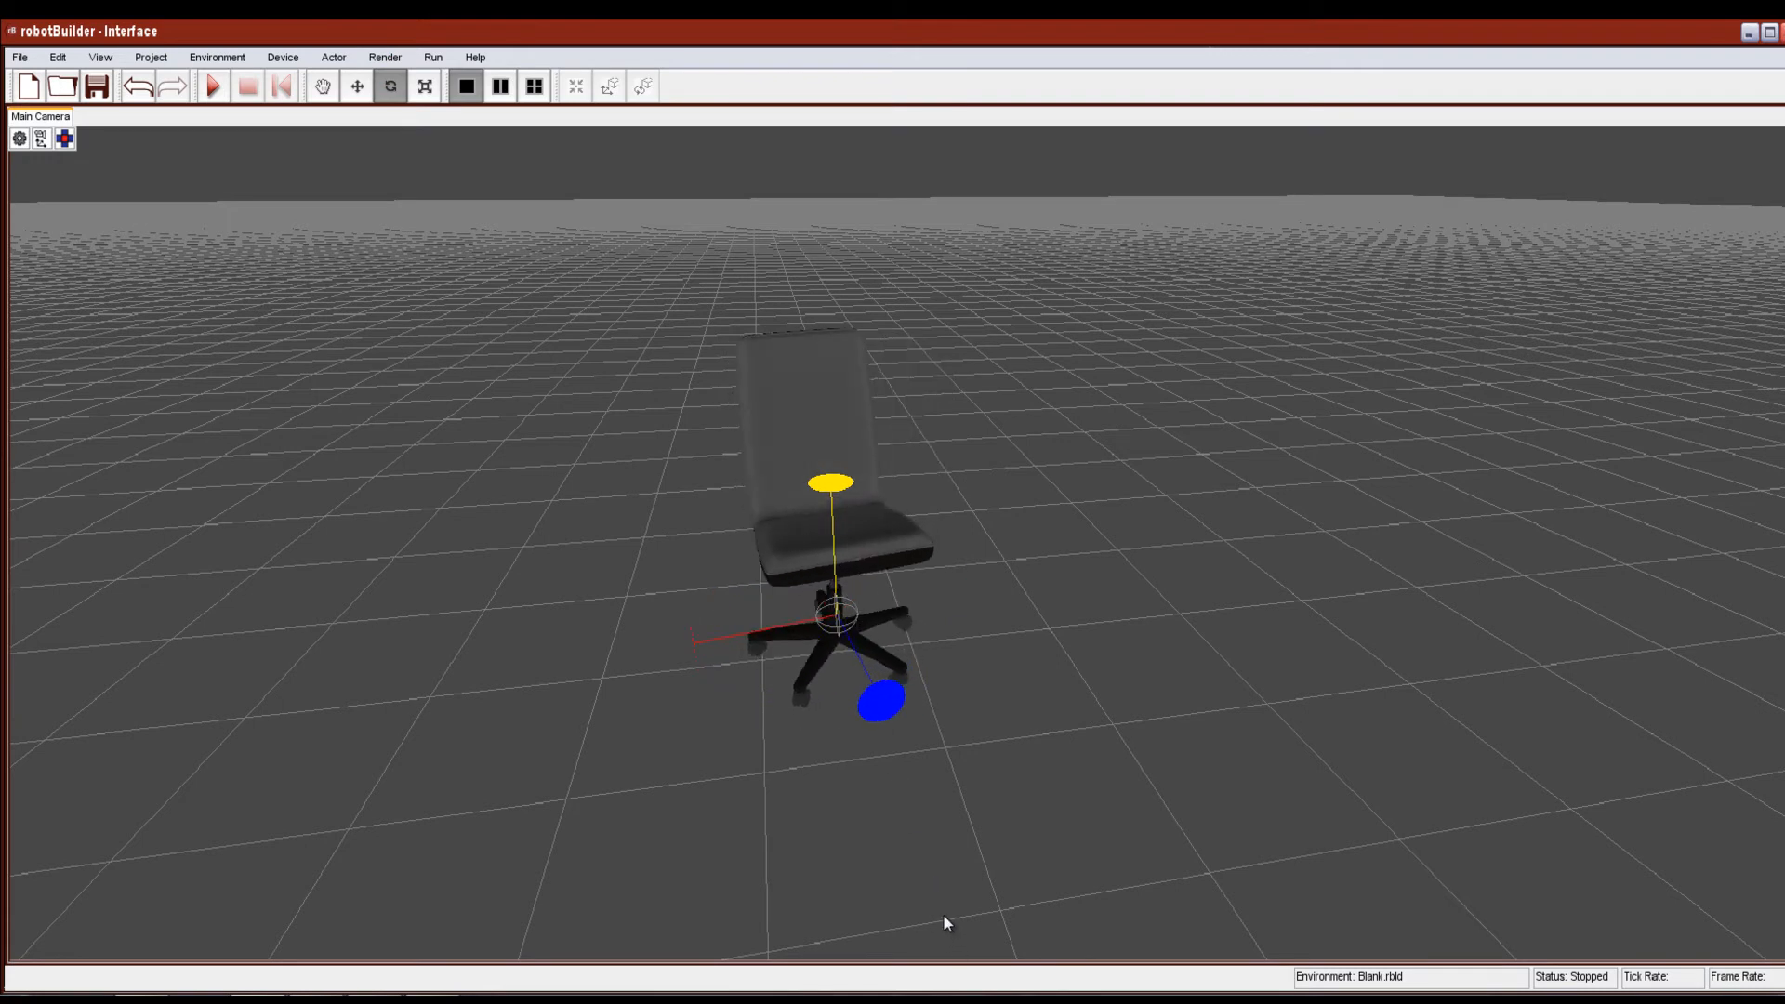
left_click_drag(888, 700, 824, 727)
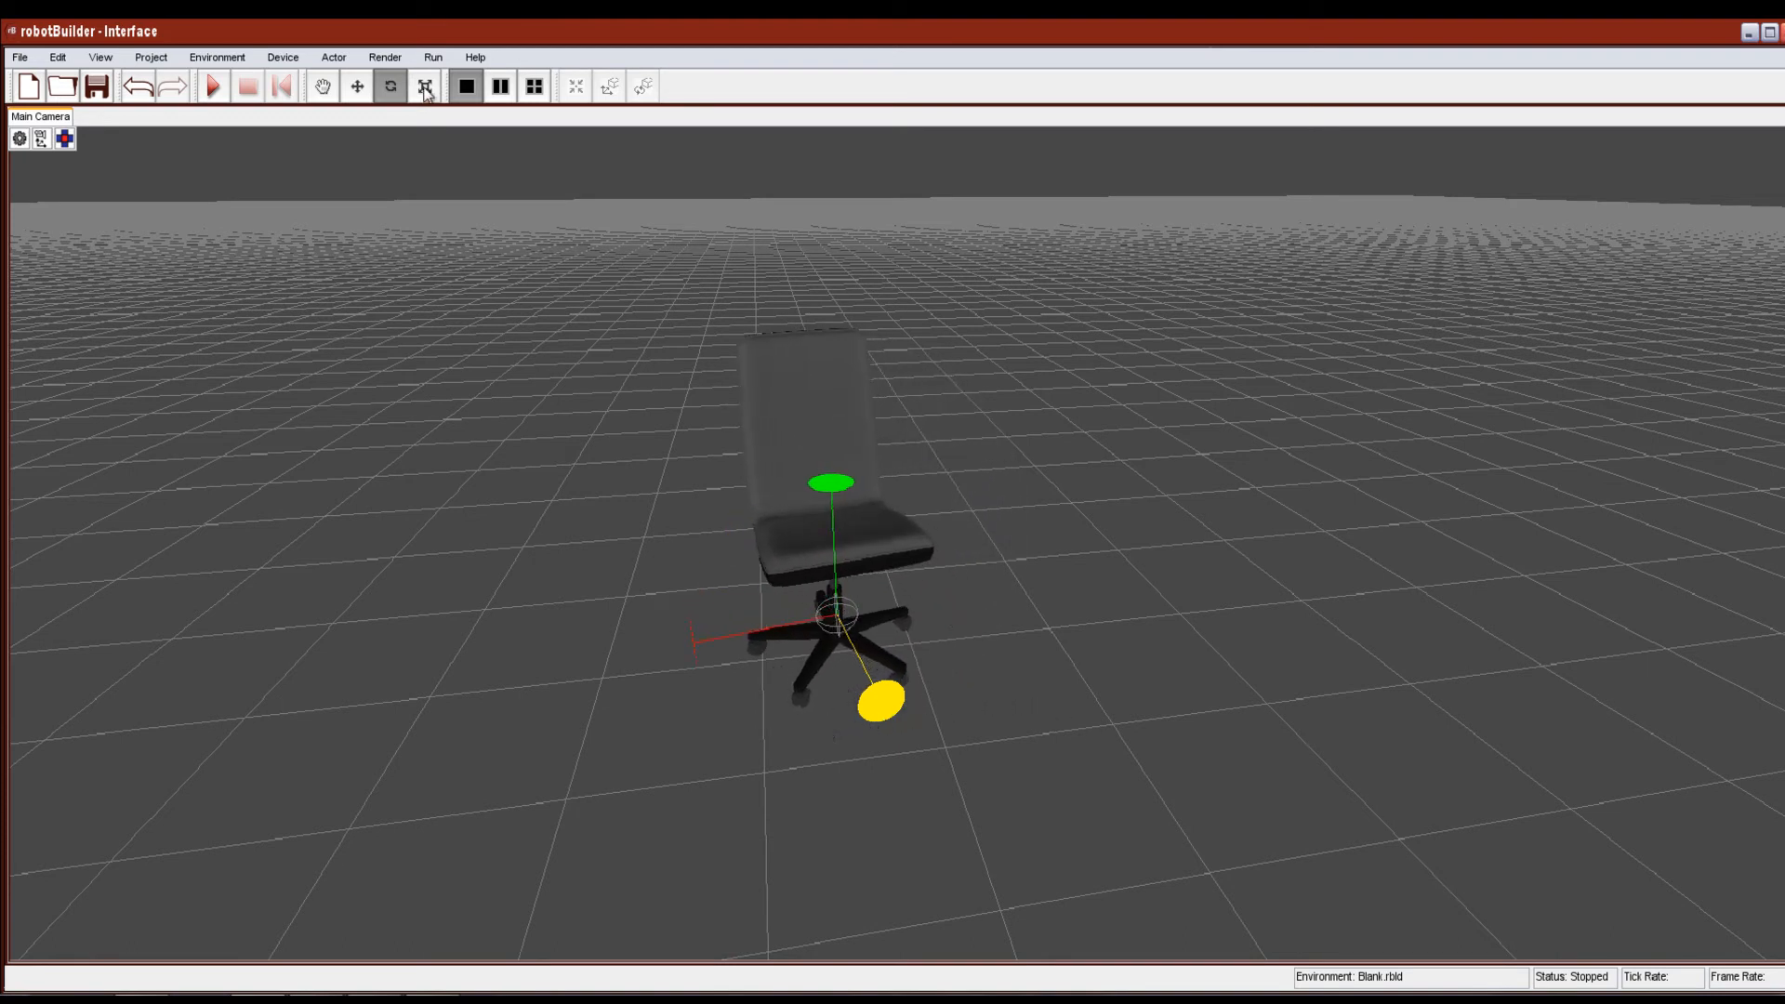
Scale the chair along its green and red axes, and shrink the whole chair uniformly
left_click(425, 88)
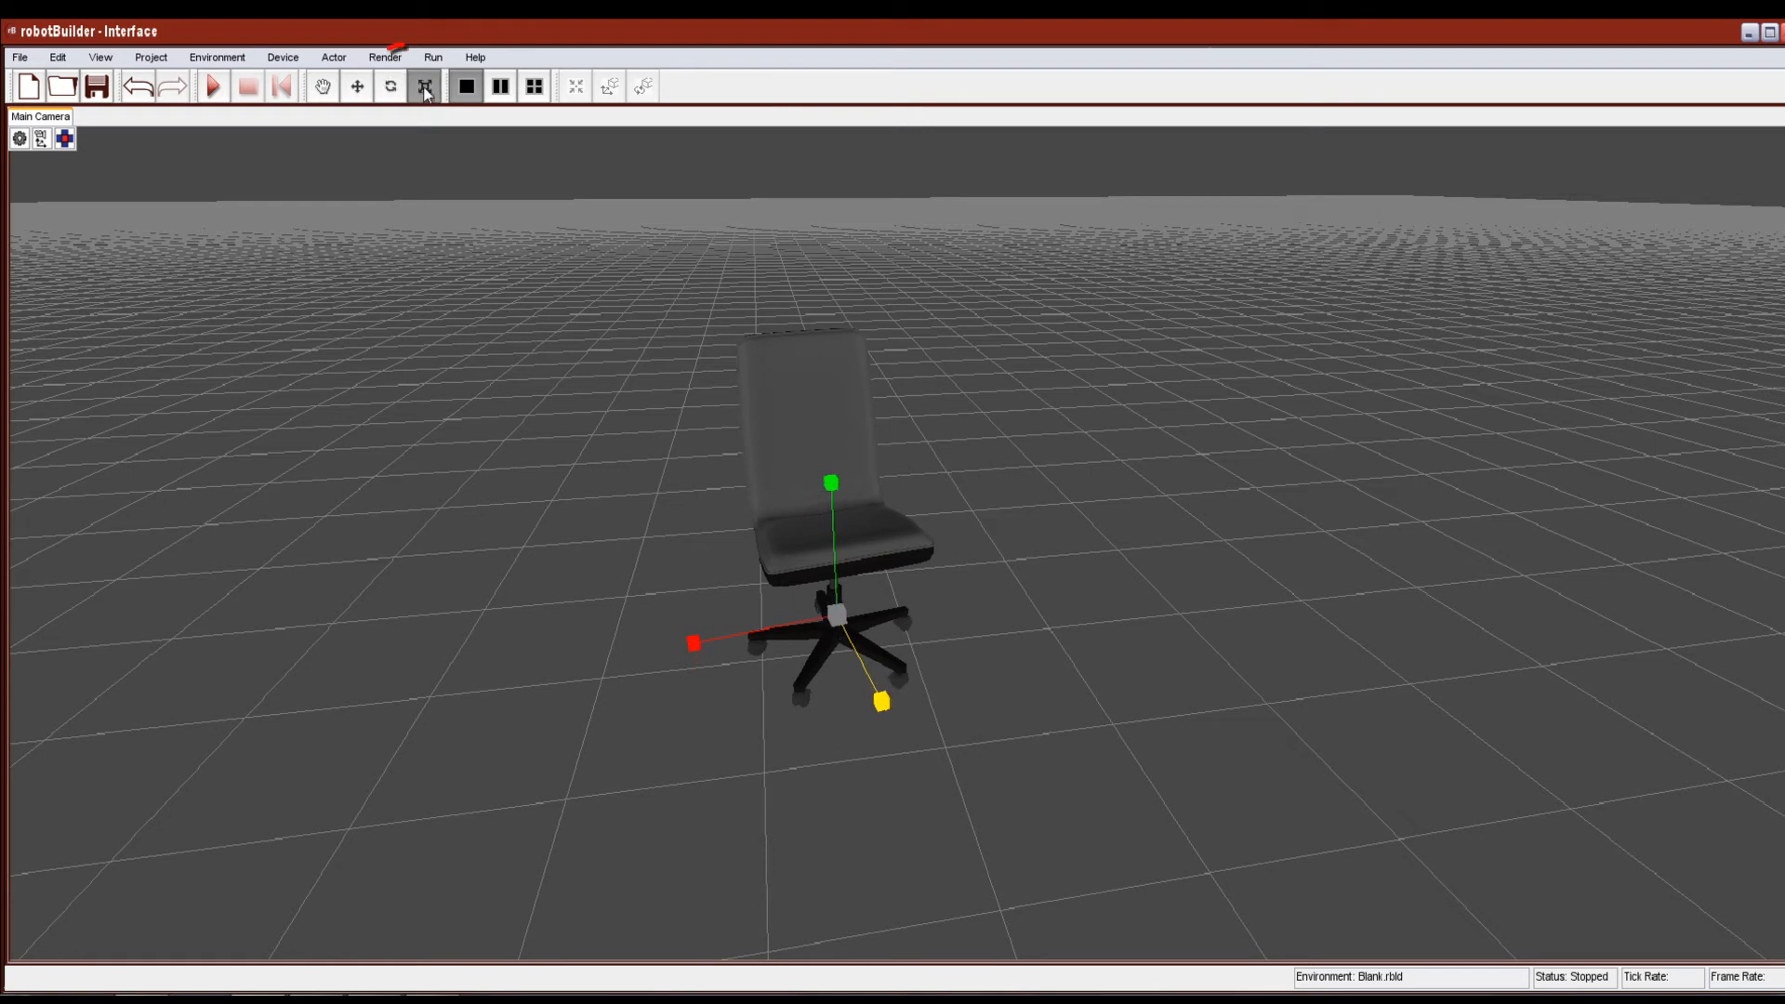
mouse_move(834, 496)
left_mouse_down()
mouse_move(833, 326)
mouse_move(841, 495)
left_mouse_up()
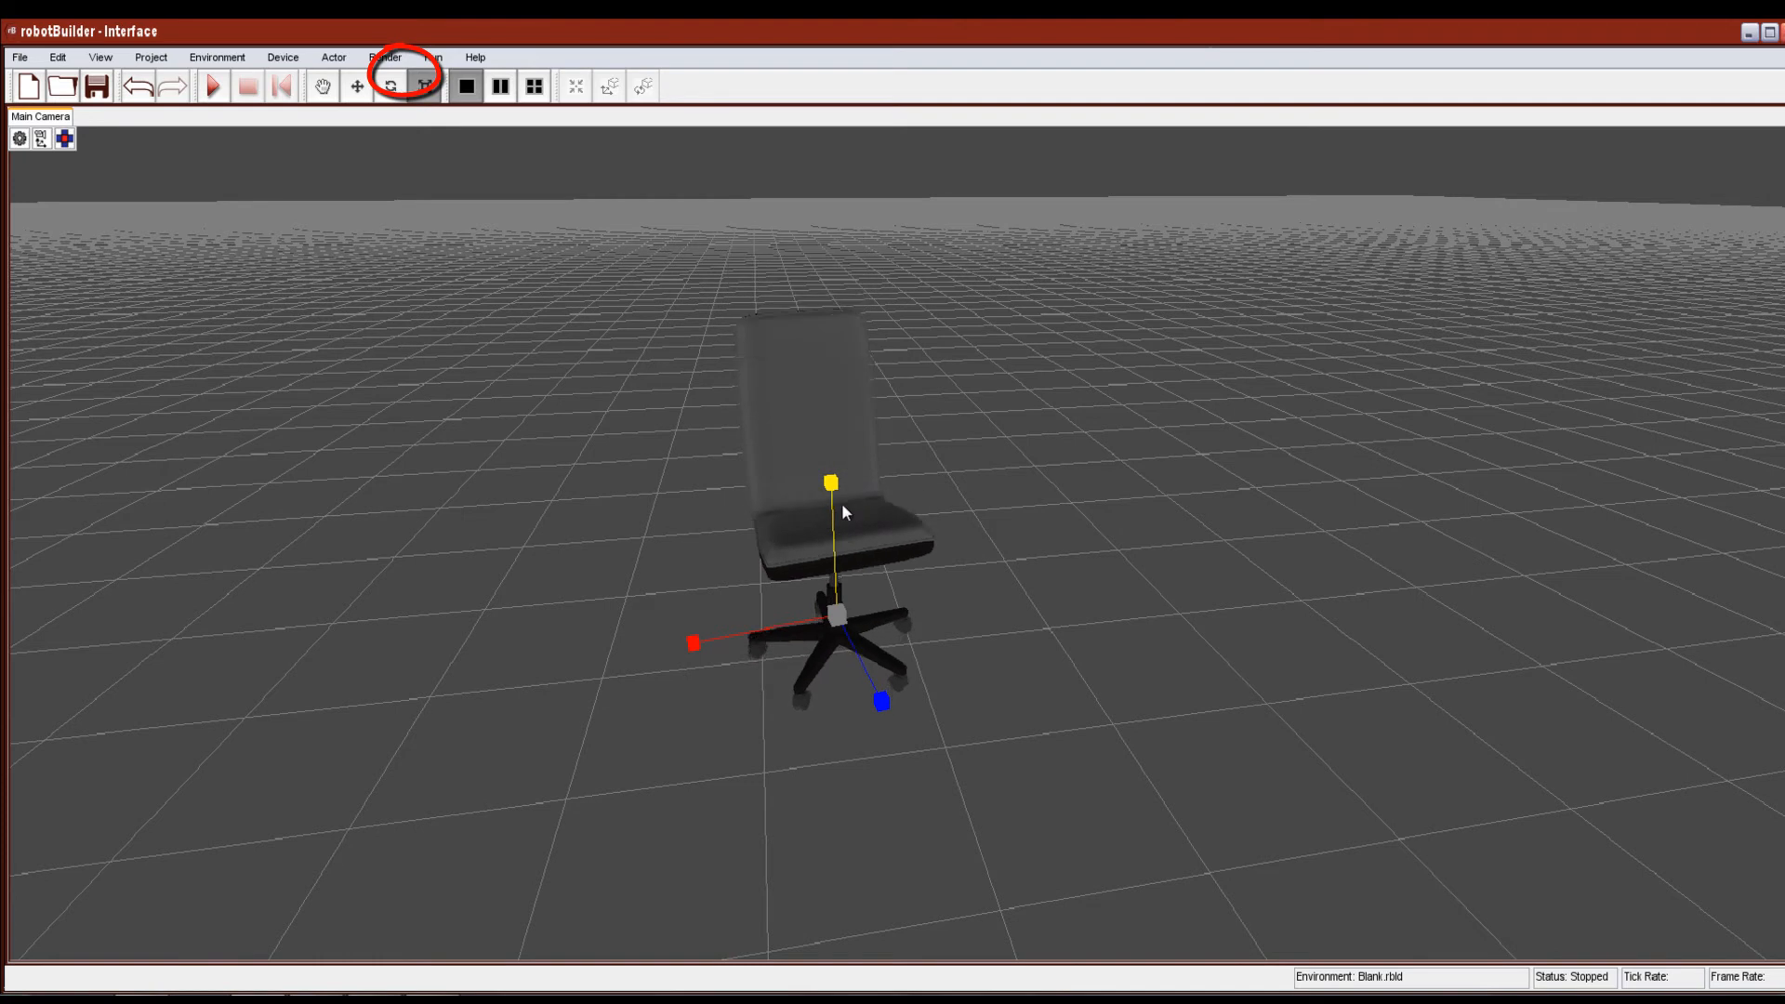
mouse_move(685, 655)
left_mouse_down()
mouse_move(403, 638)
mouse_move(661, 644)
left_mouse_up()
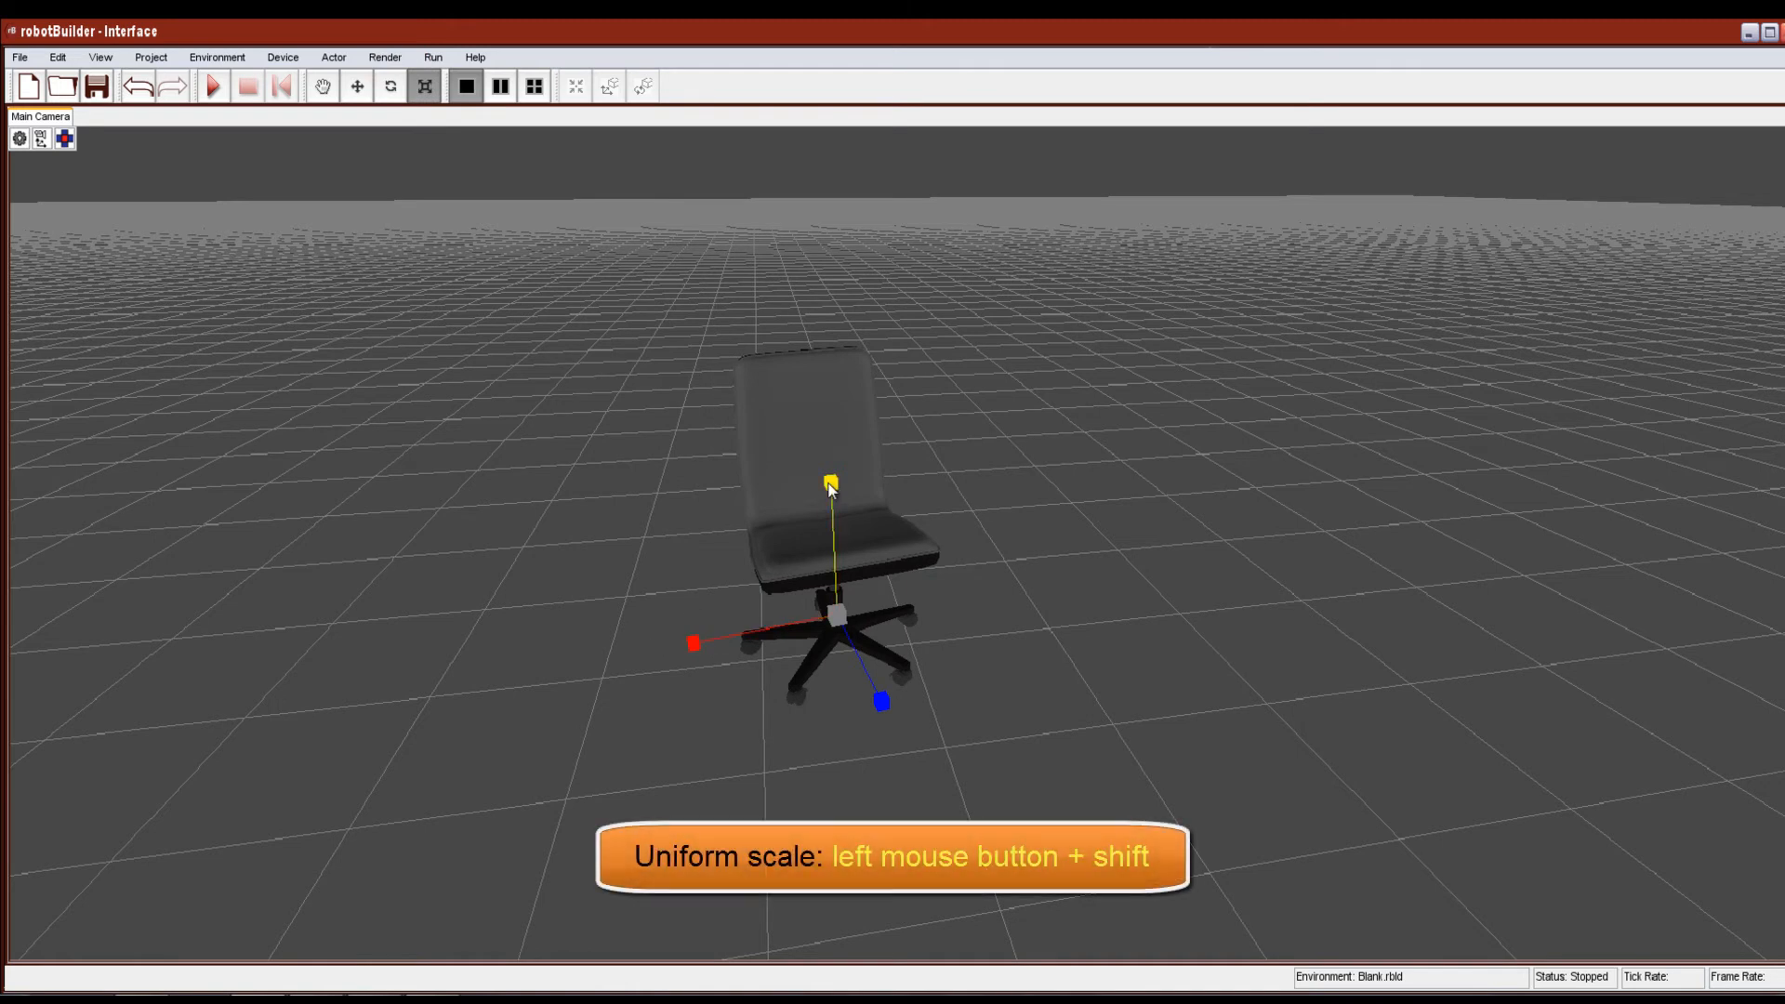
left_click_drag(830, 485, 861, 561, "shift")
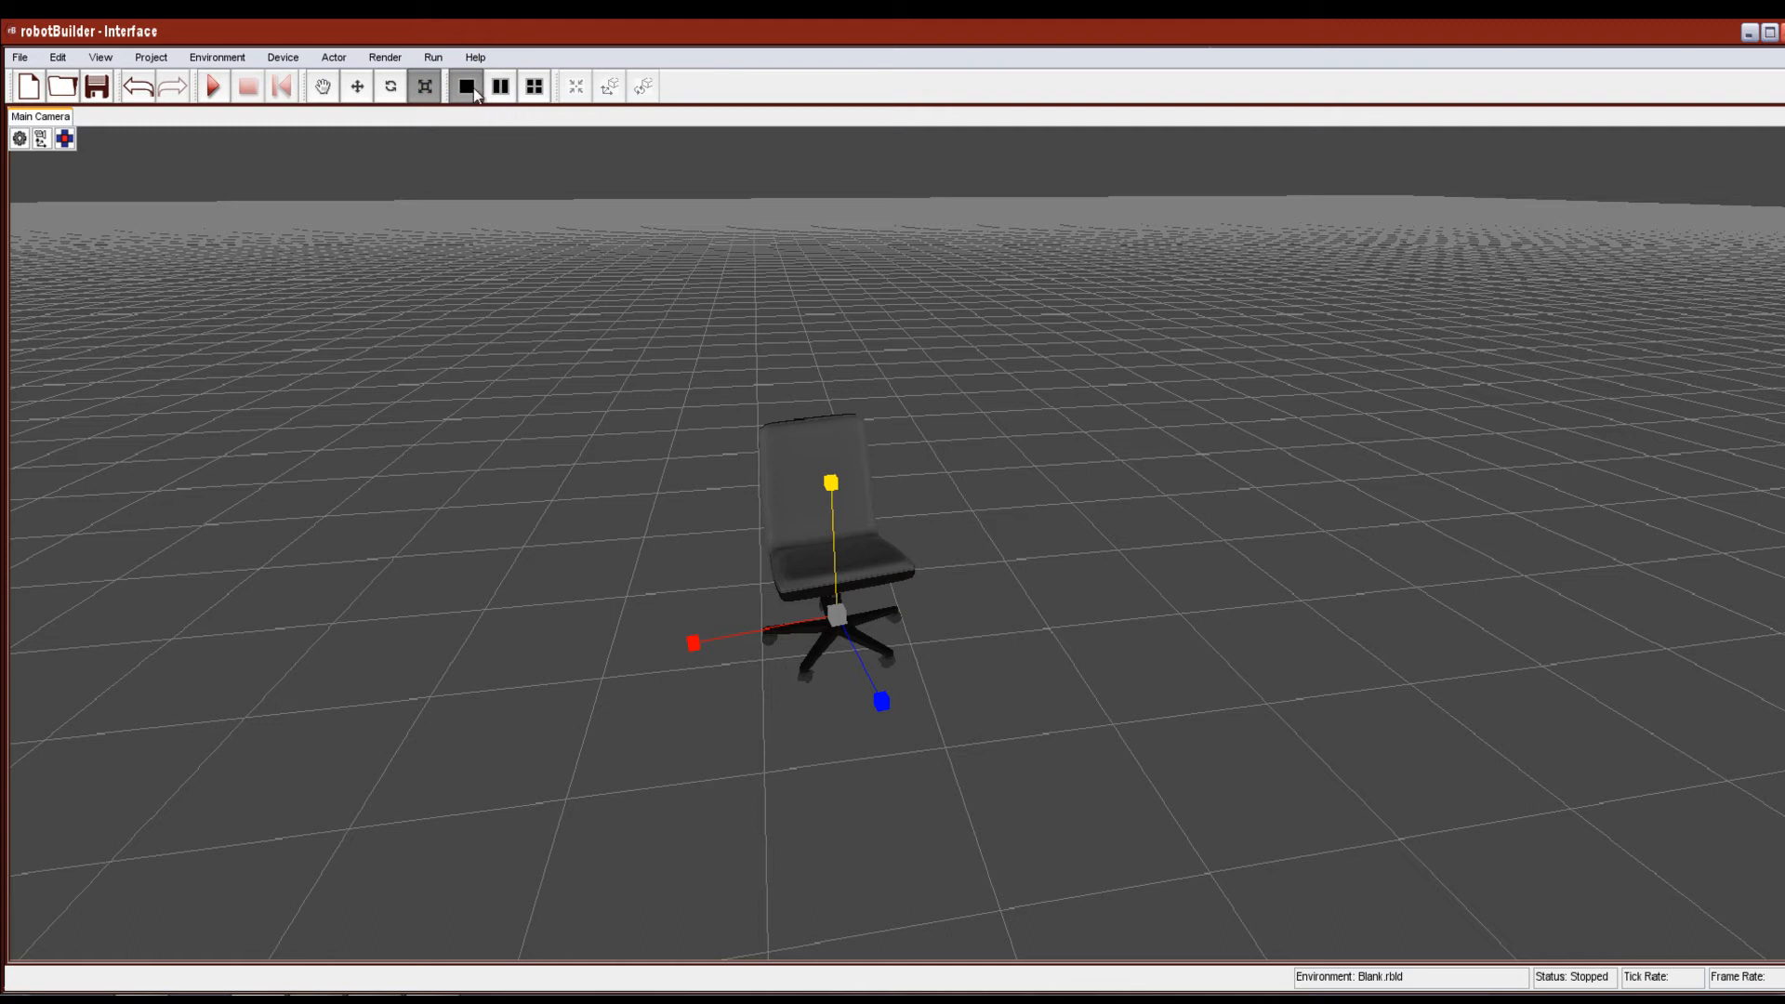
Split the scene into two side-by-side viewports and rotate the chair about its vertical axis from the side view
left_click(500, 86)
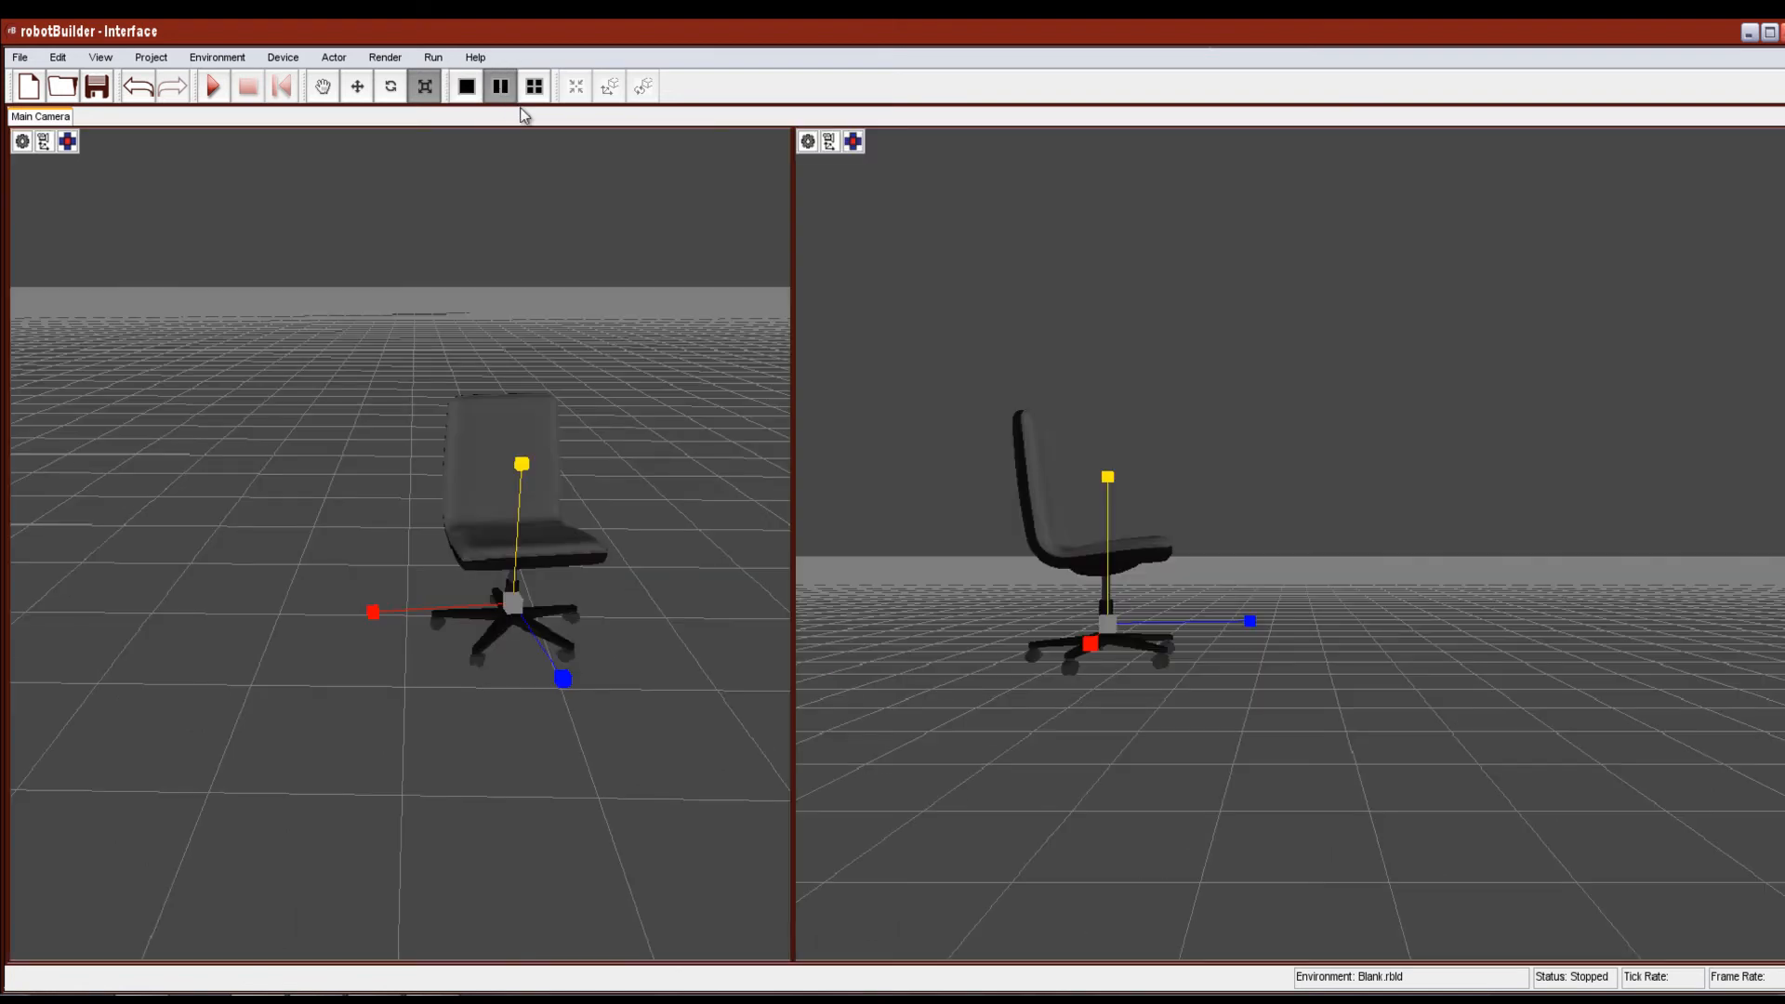
left_click(390, 87)
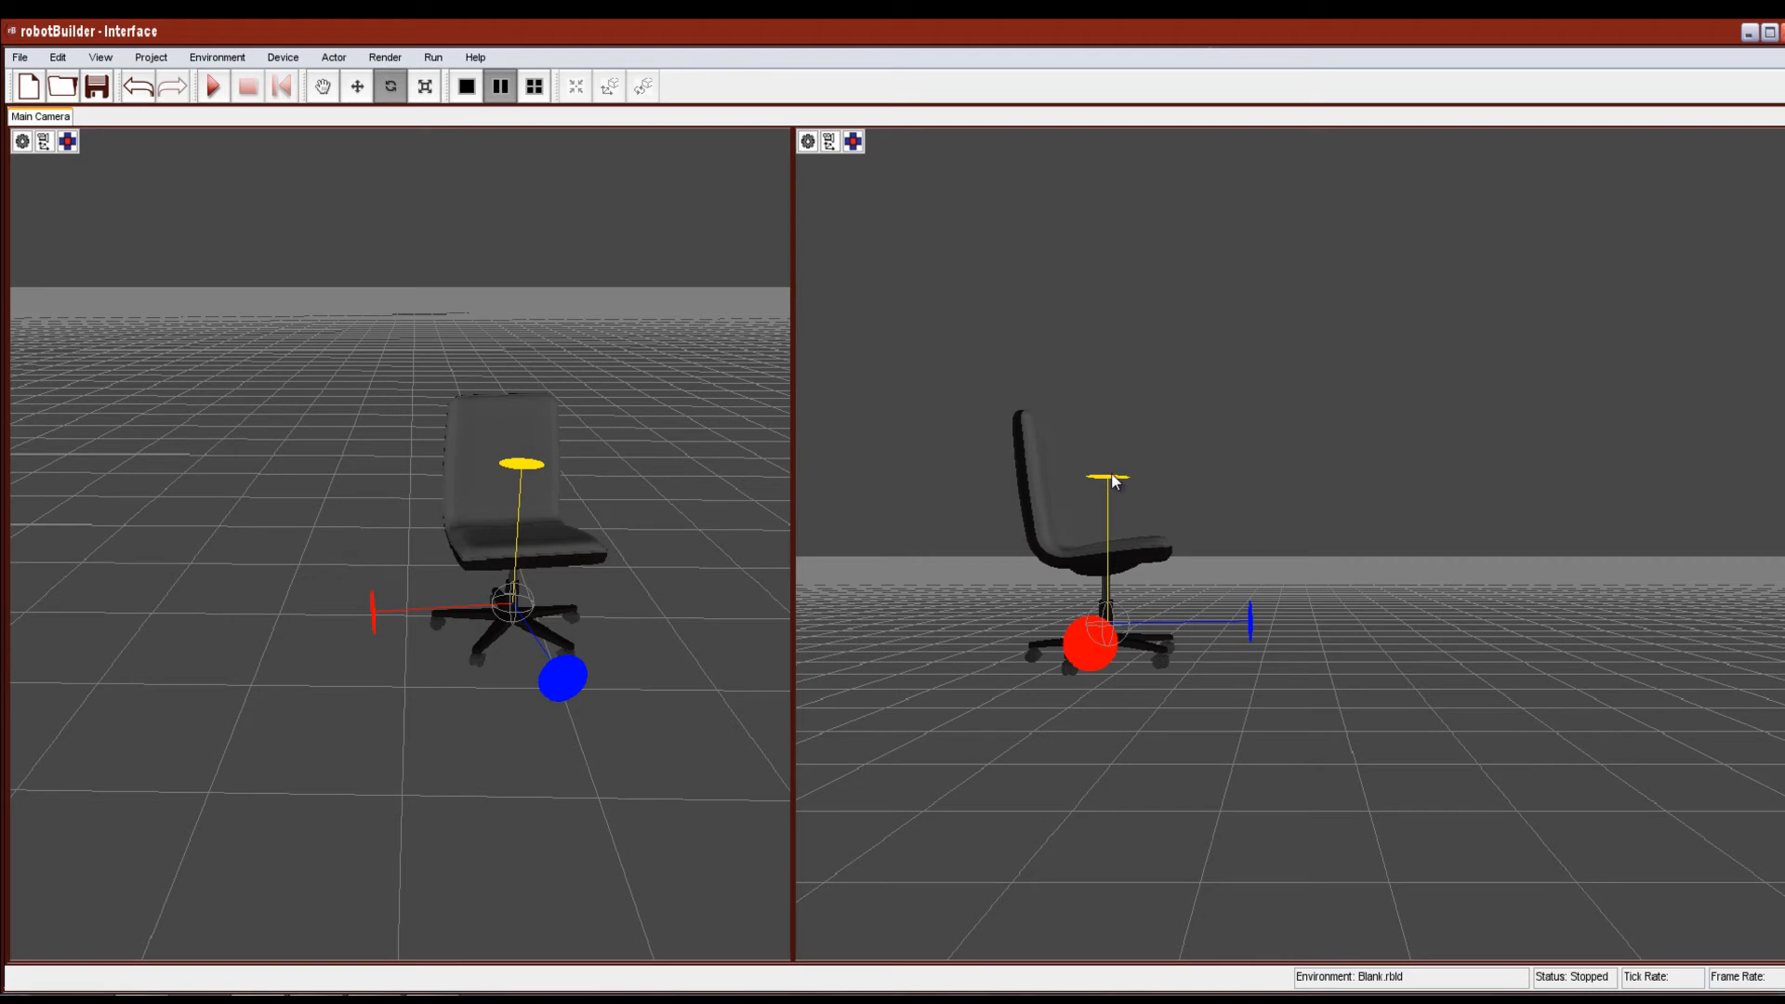
left_click_drag(1115, 480, 1192, 794)
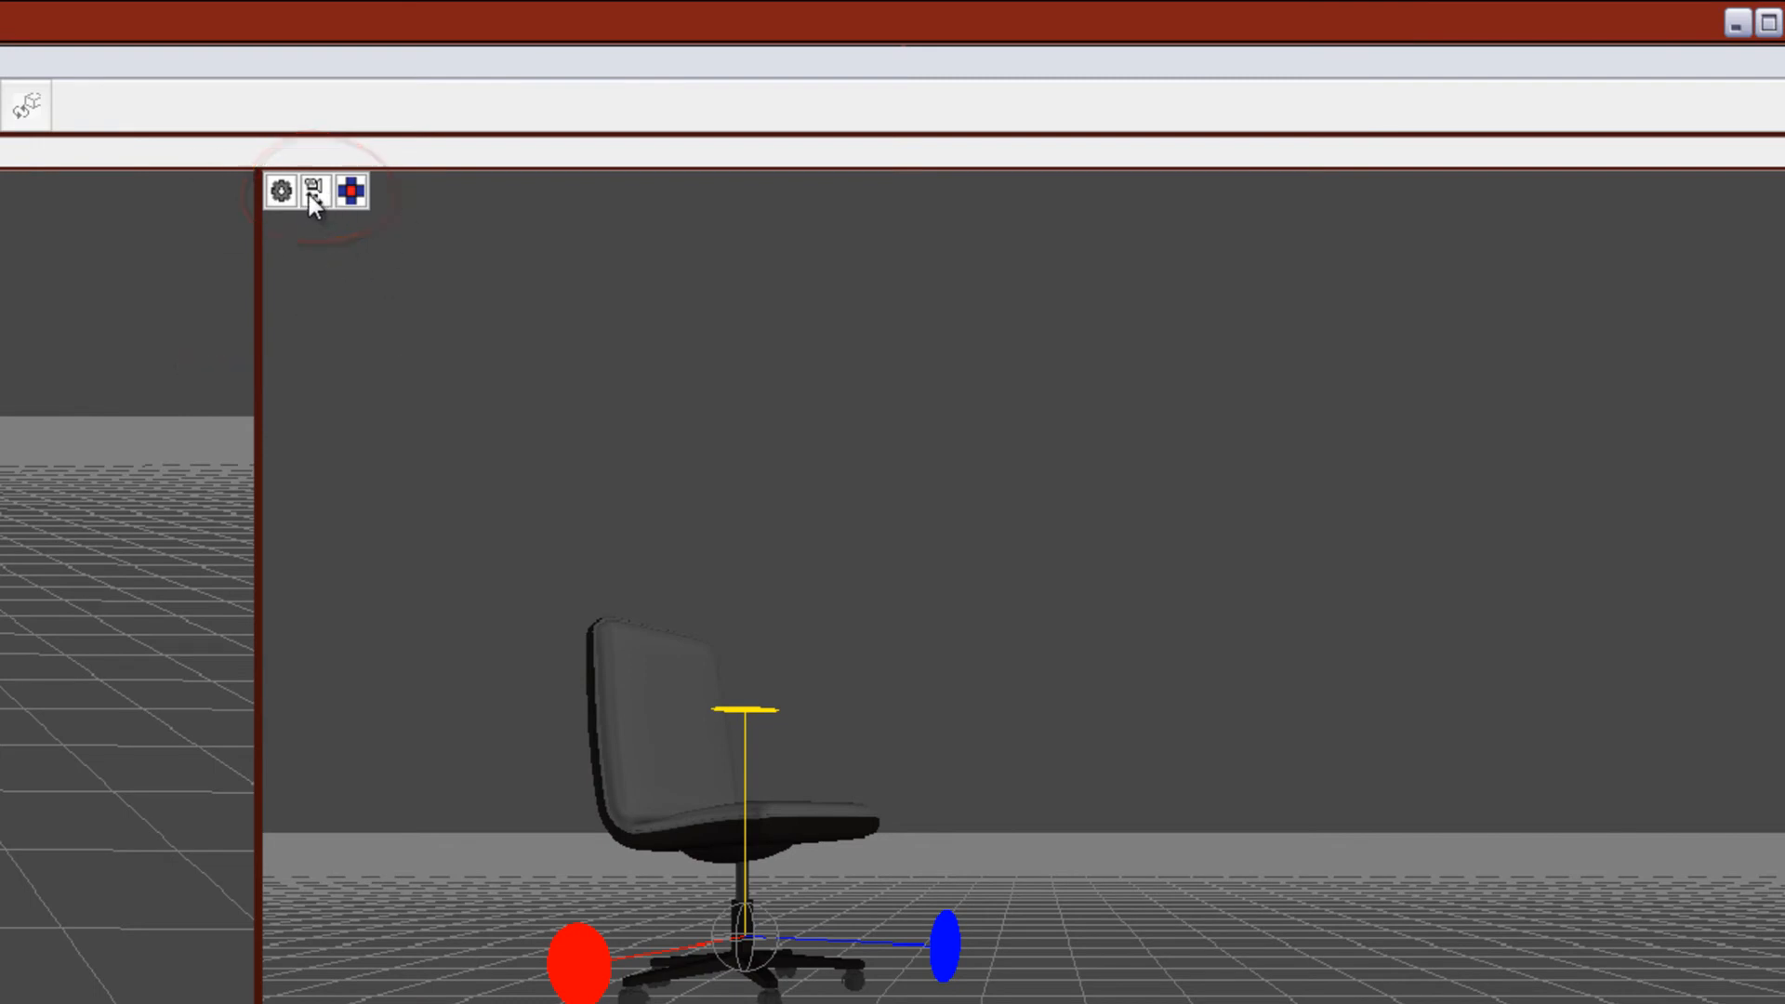
Look at the office chair in the second viewport through the Back, Left and Right view presets in turn
left_click(312, 192)
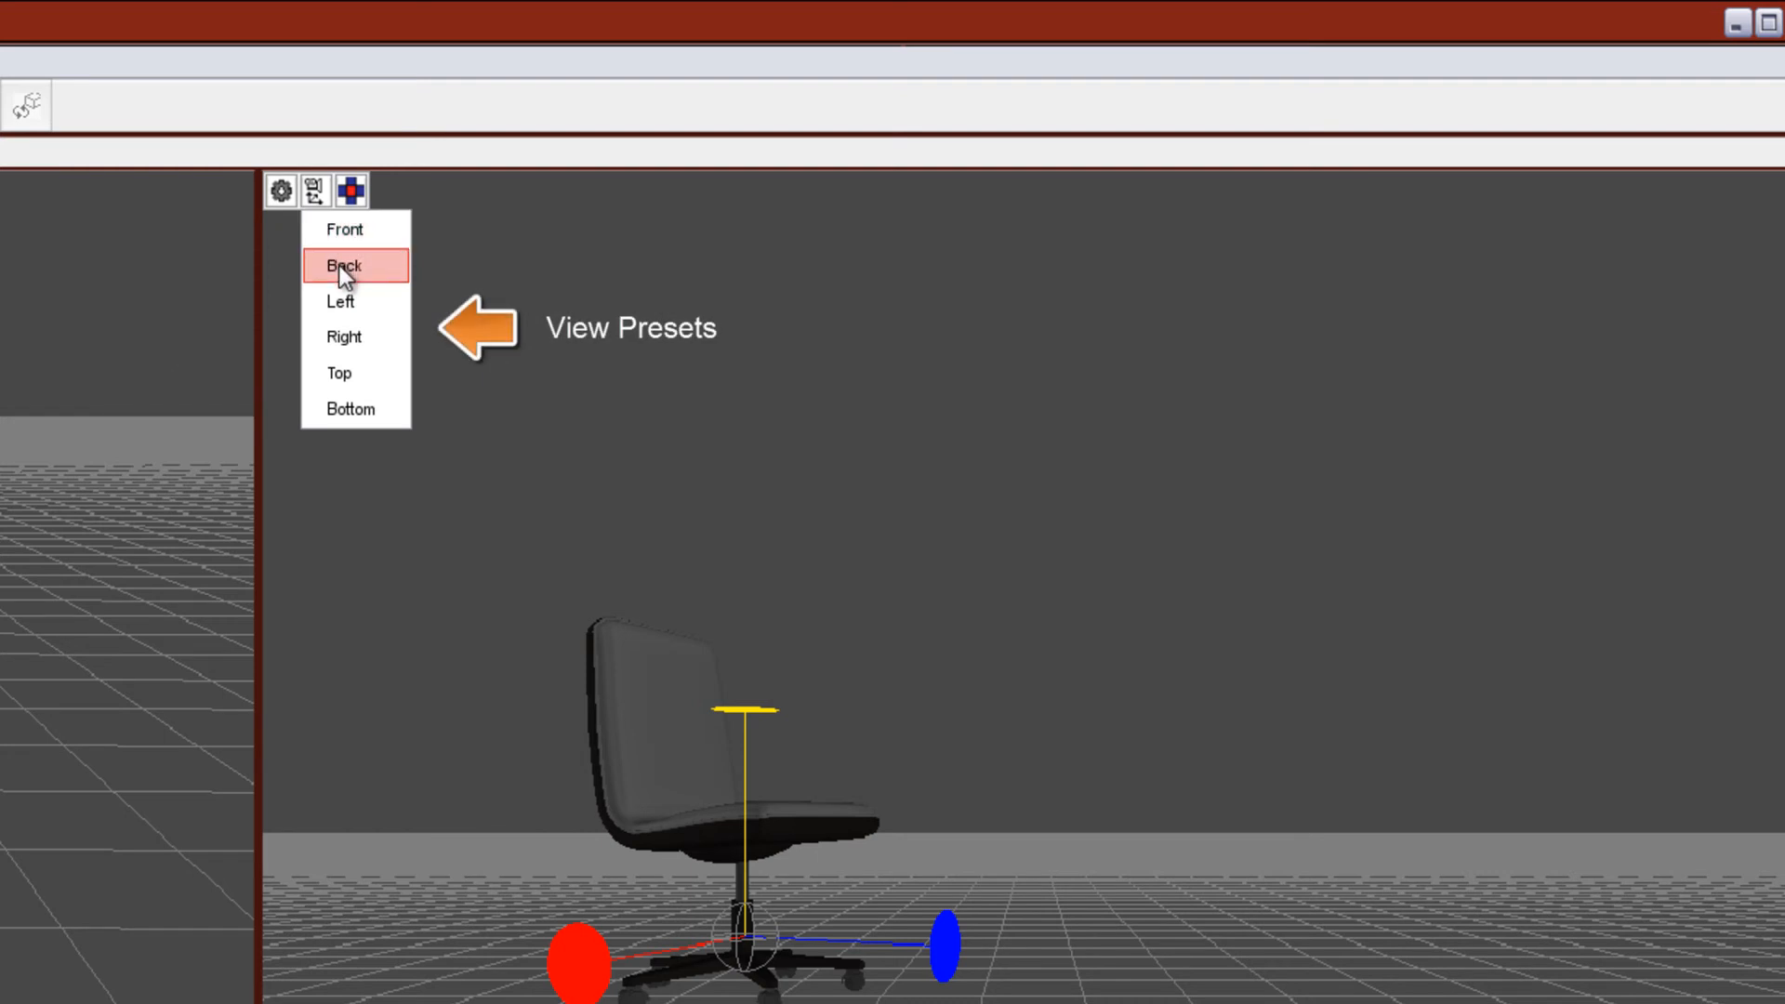
left_click(340, 266)
left_click(314, 191)
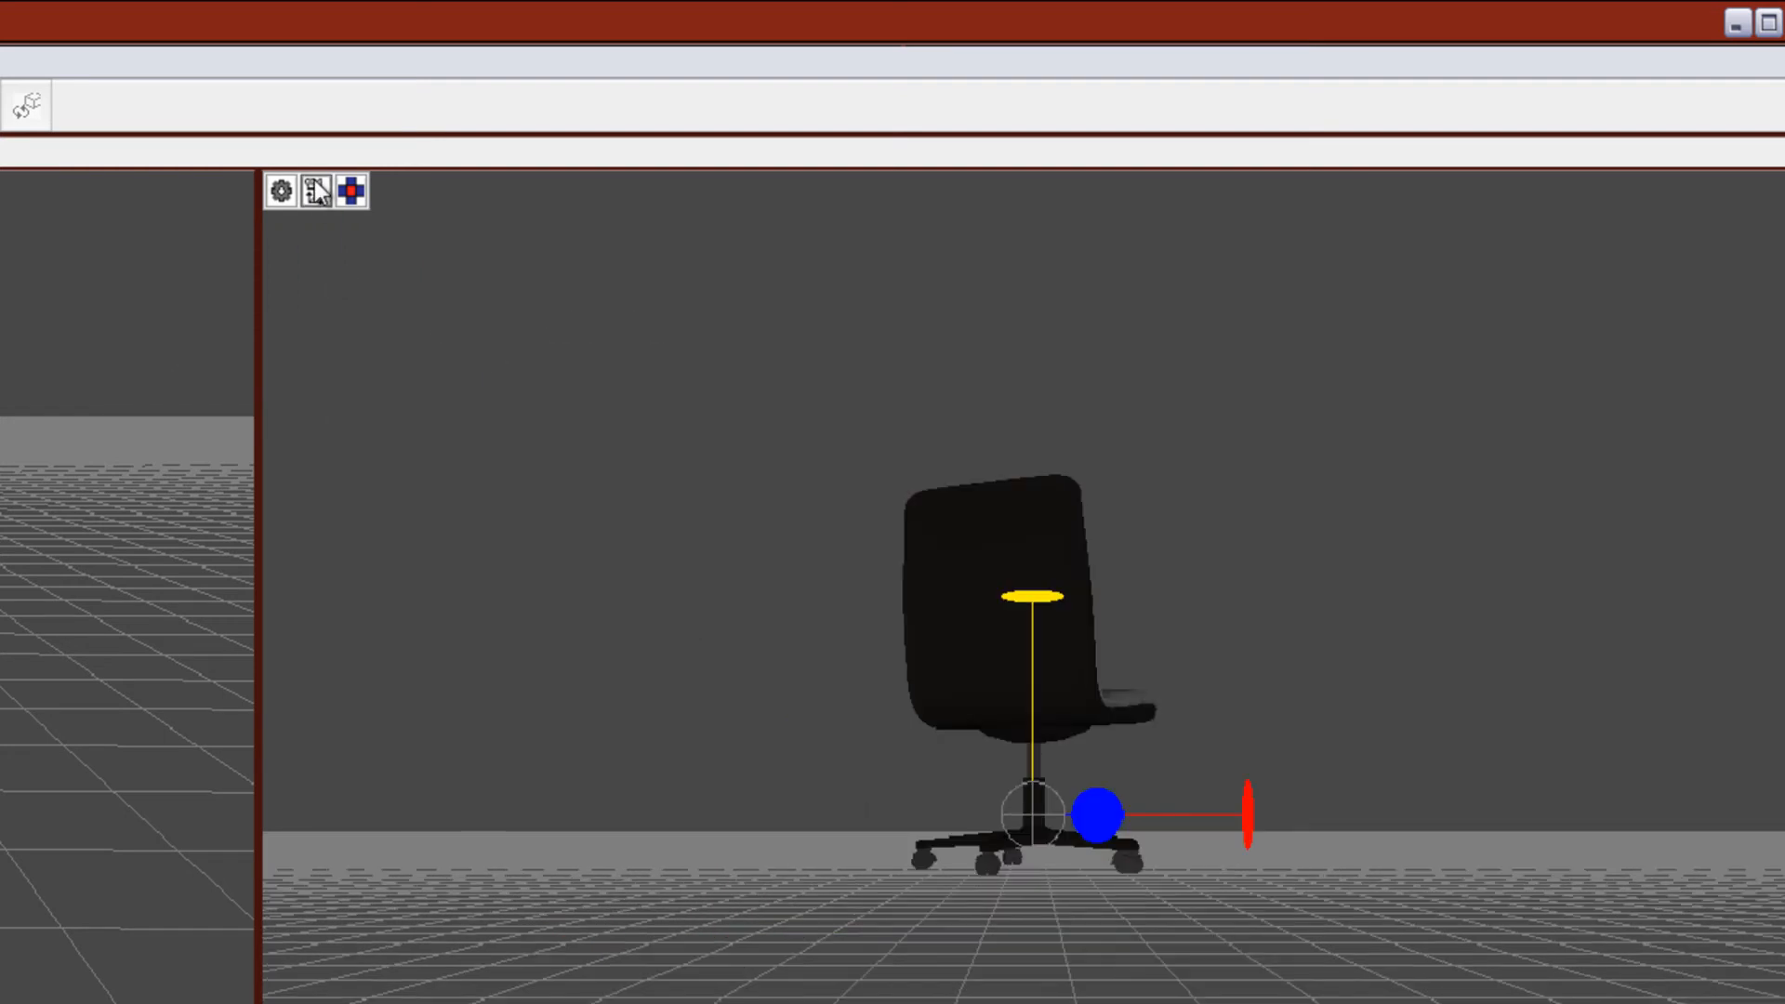
left_click(337, 299)
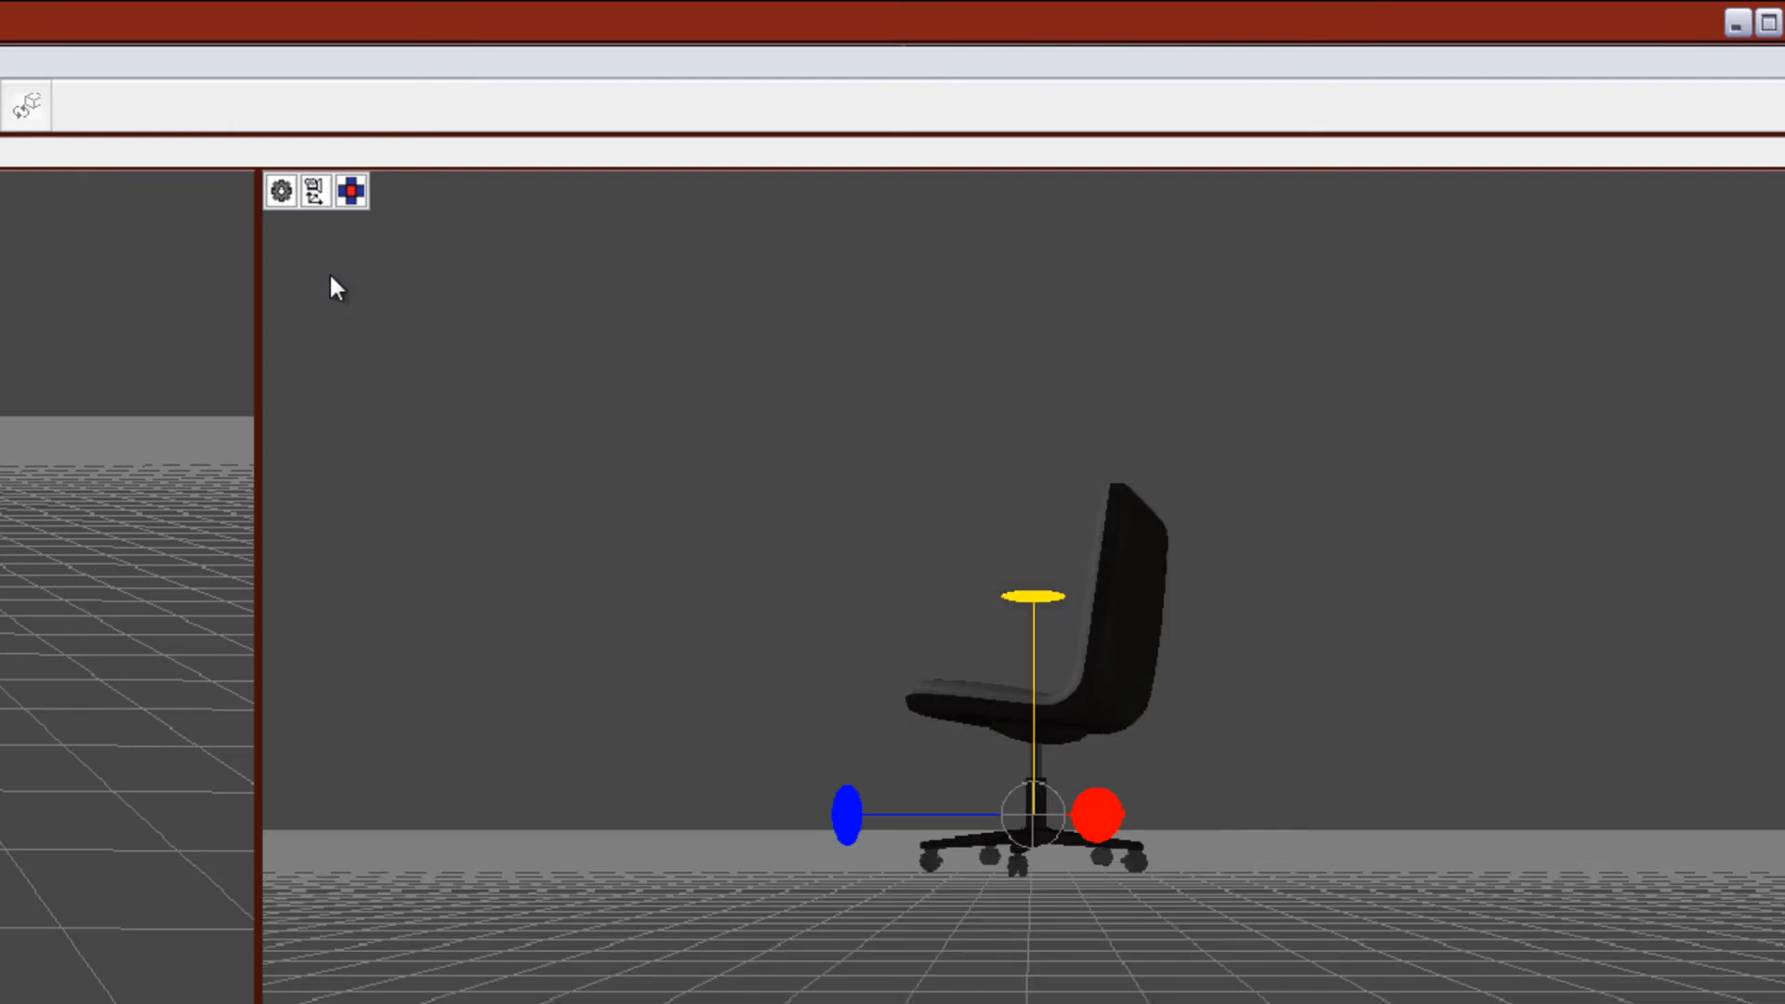
left_click(313, 191)
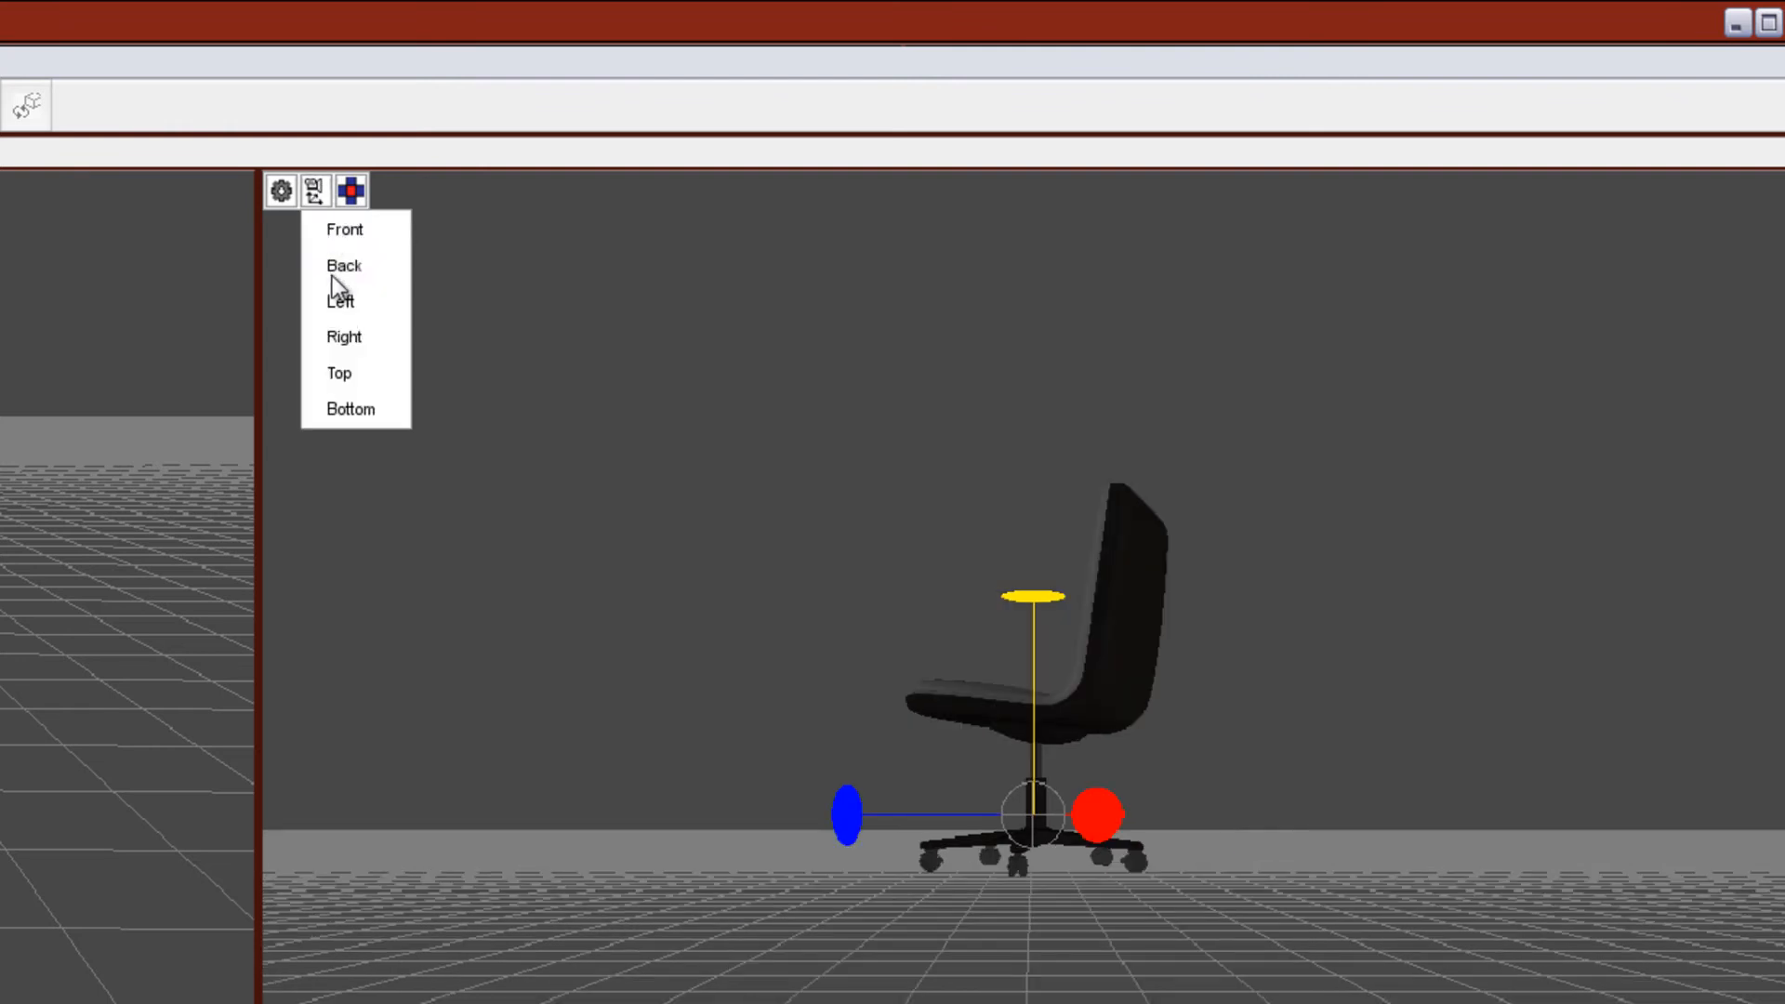
left_click(344, 330)
Look at the chair through the Top and Bottom view presets, and return the second viewport to the Front preset
left_click(323, 202)
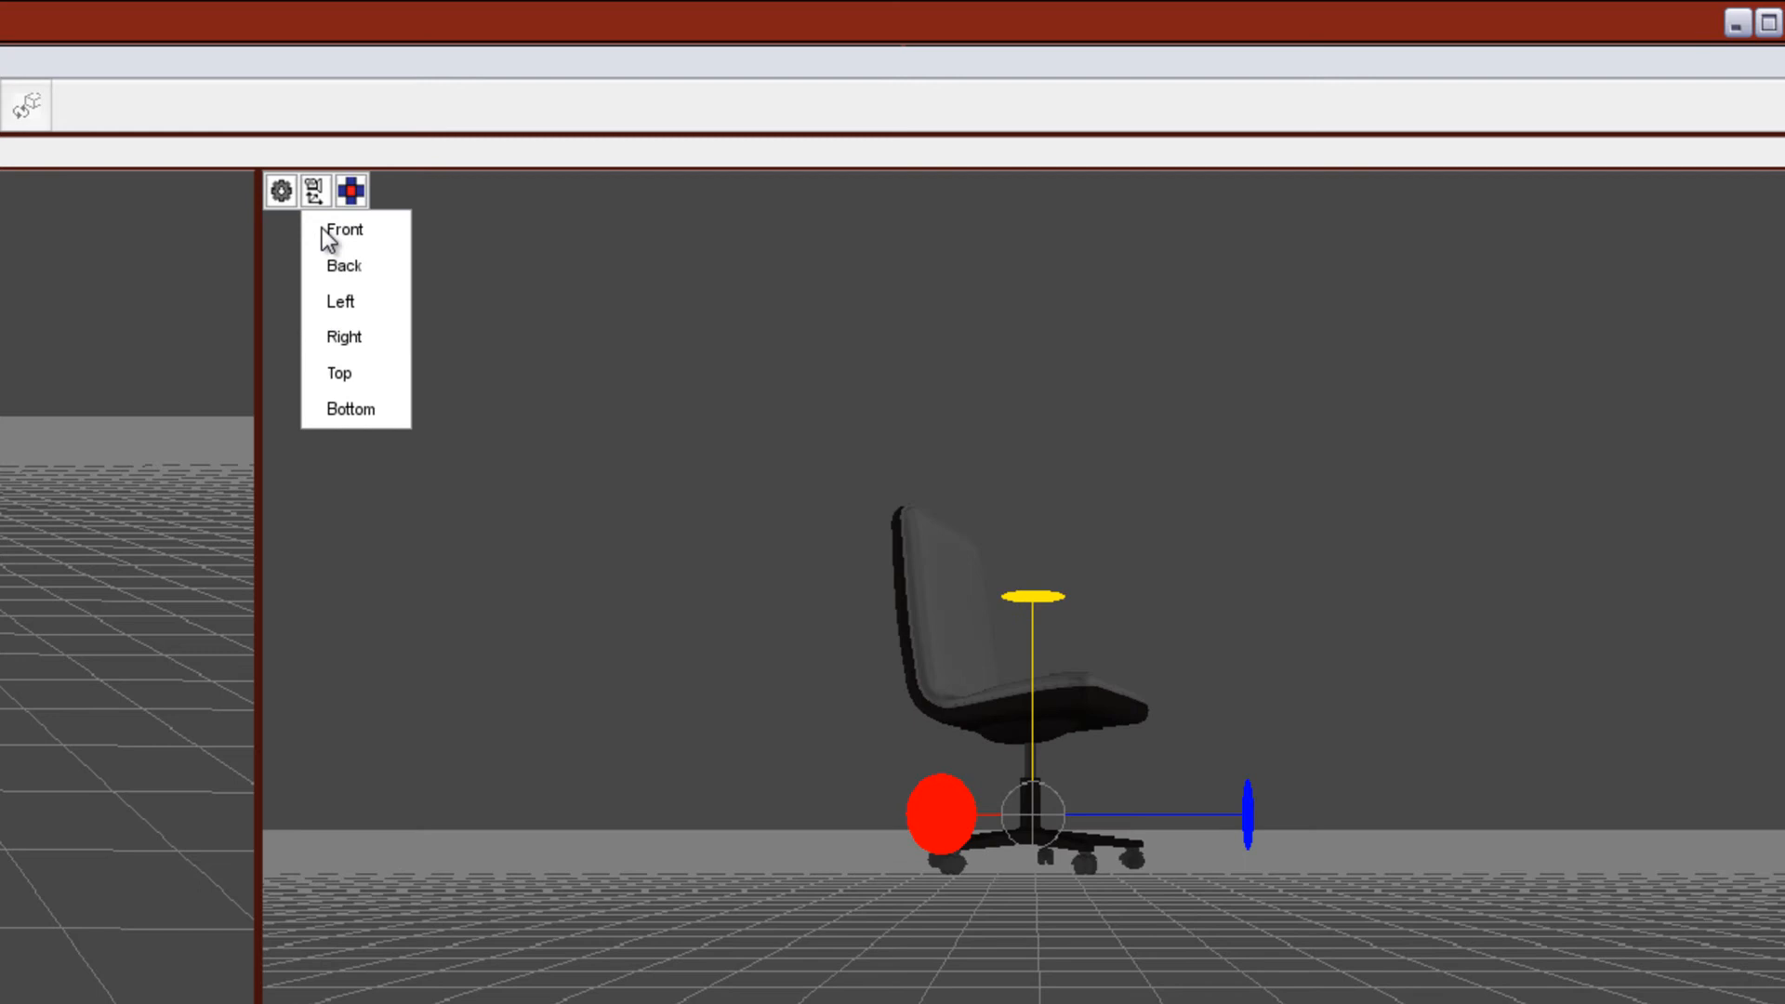
left_click(359, 371)
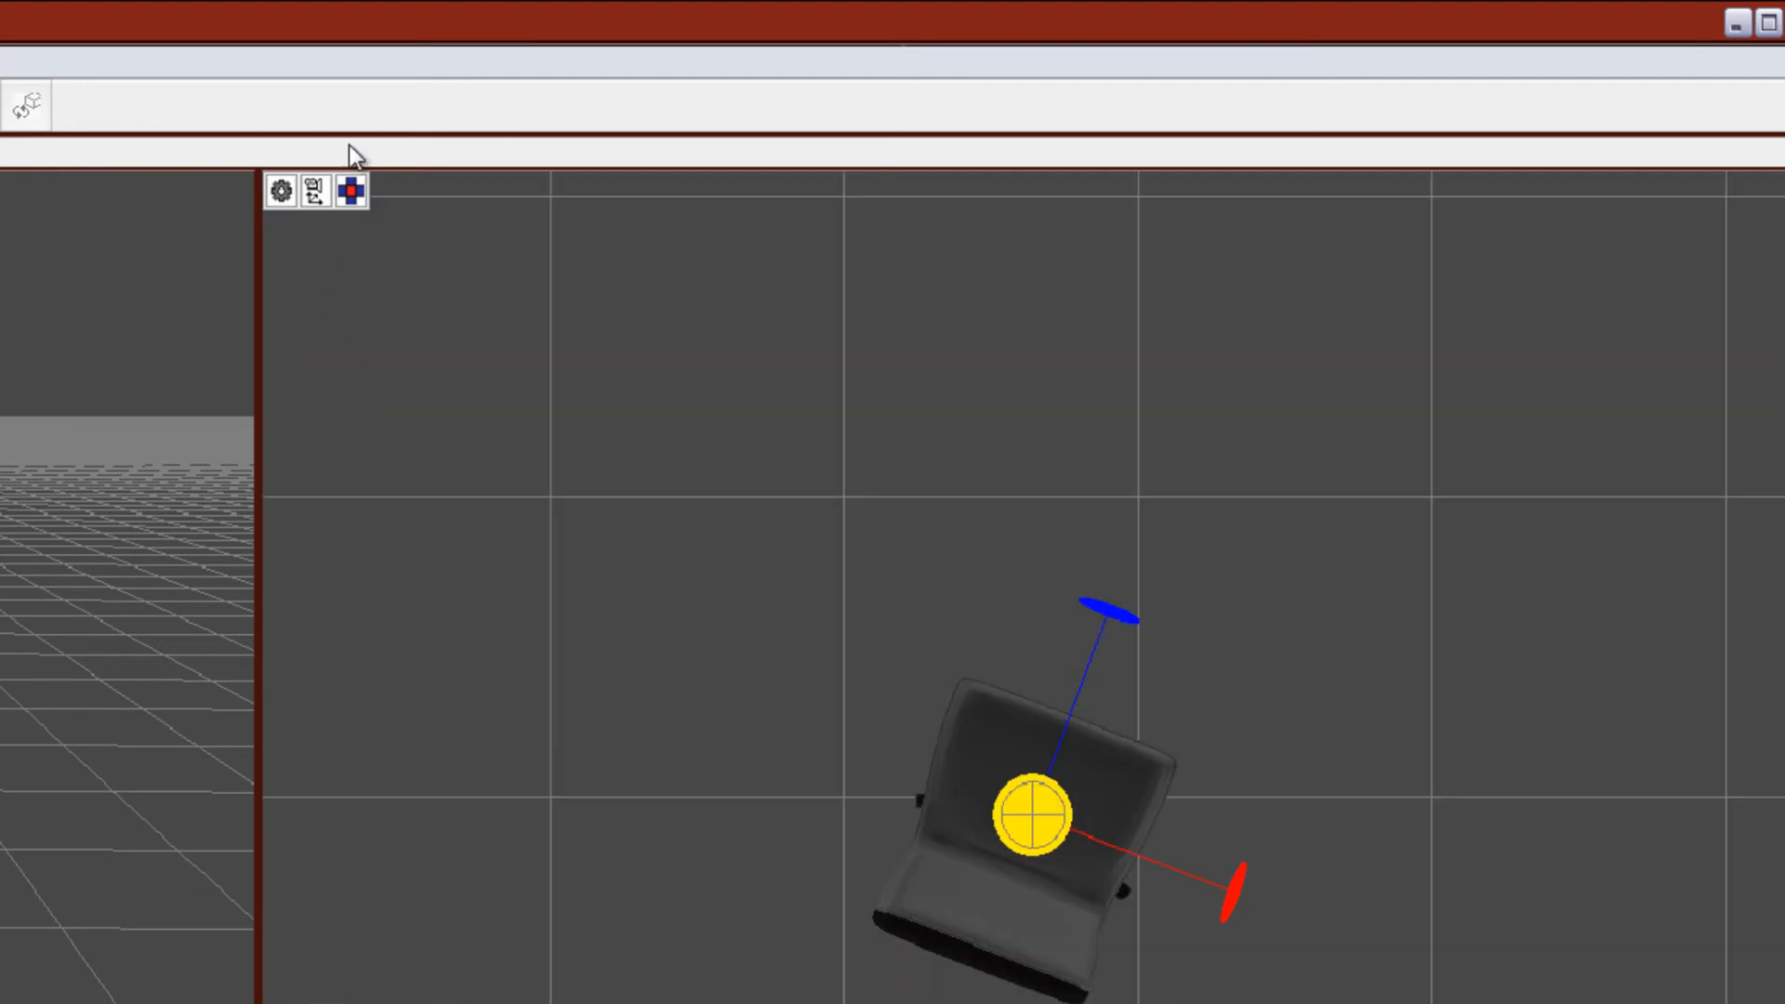
left_click(314, 191)
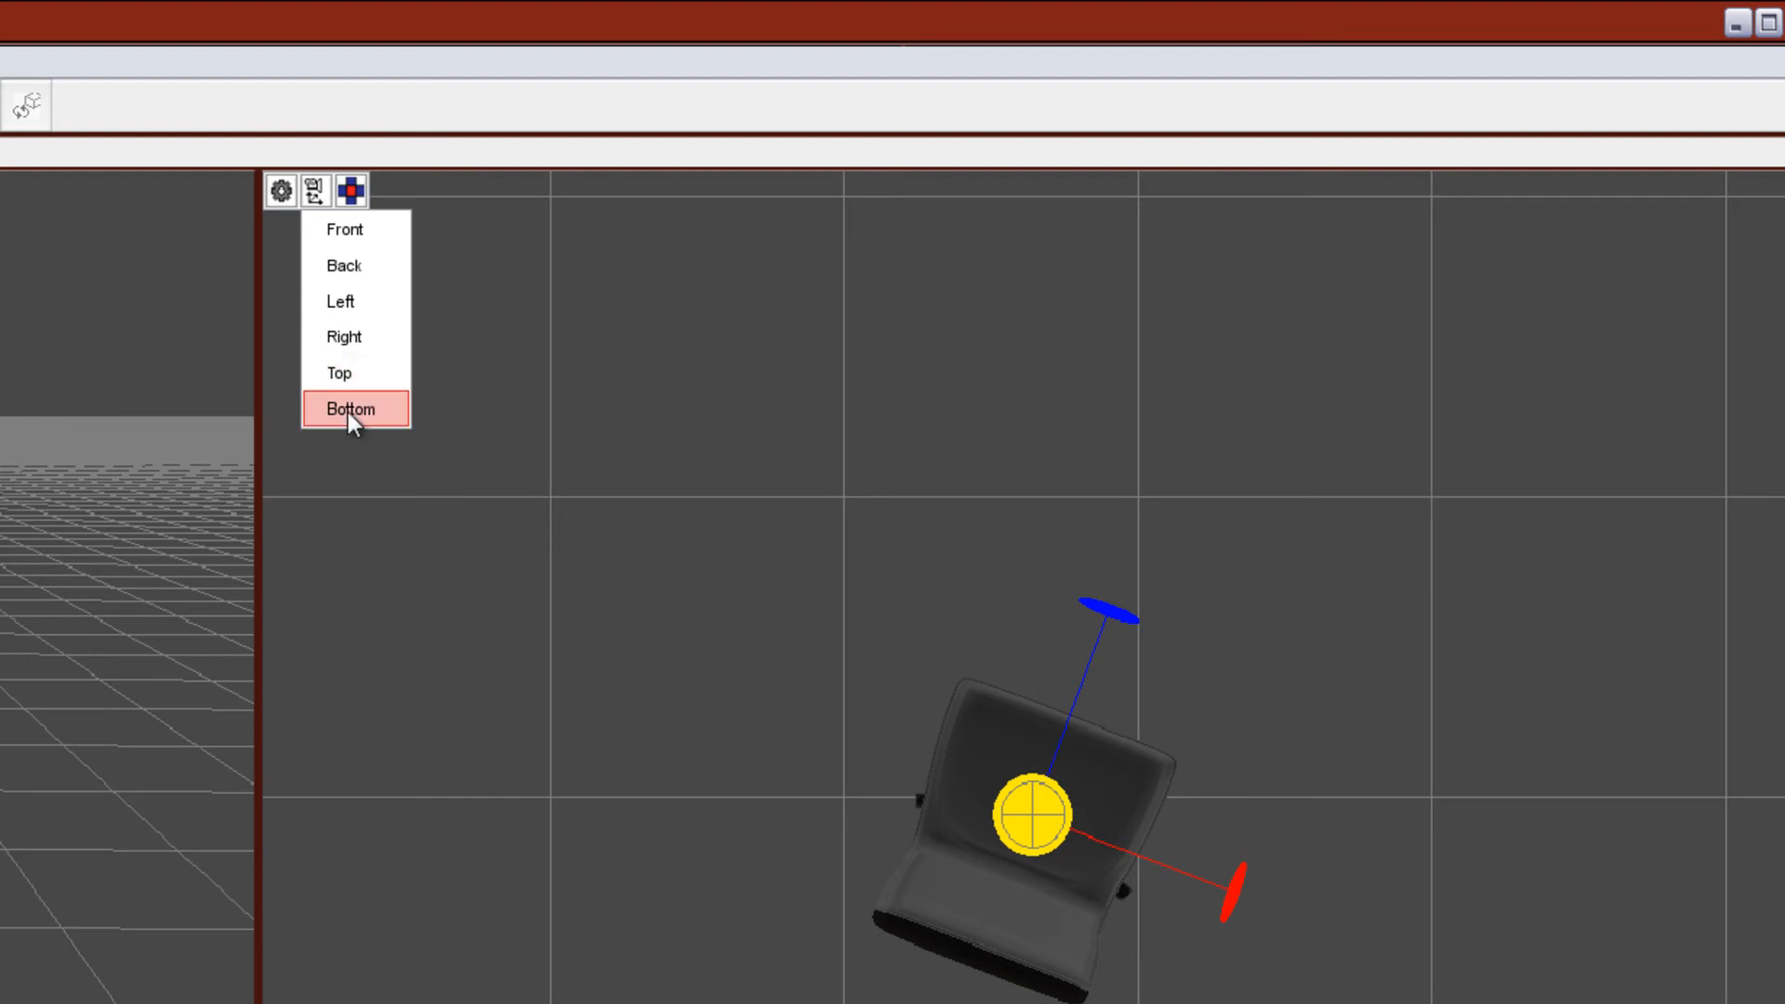
left_click(347, 411)
left_click(316, 202)
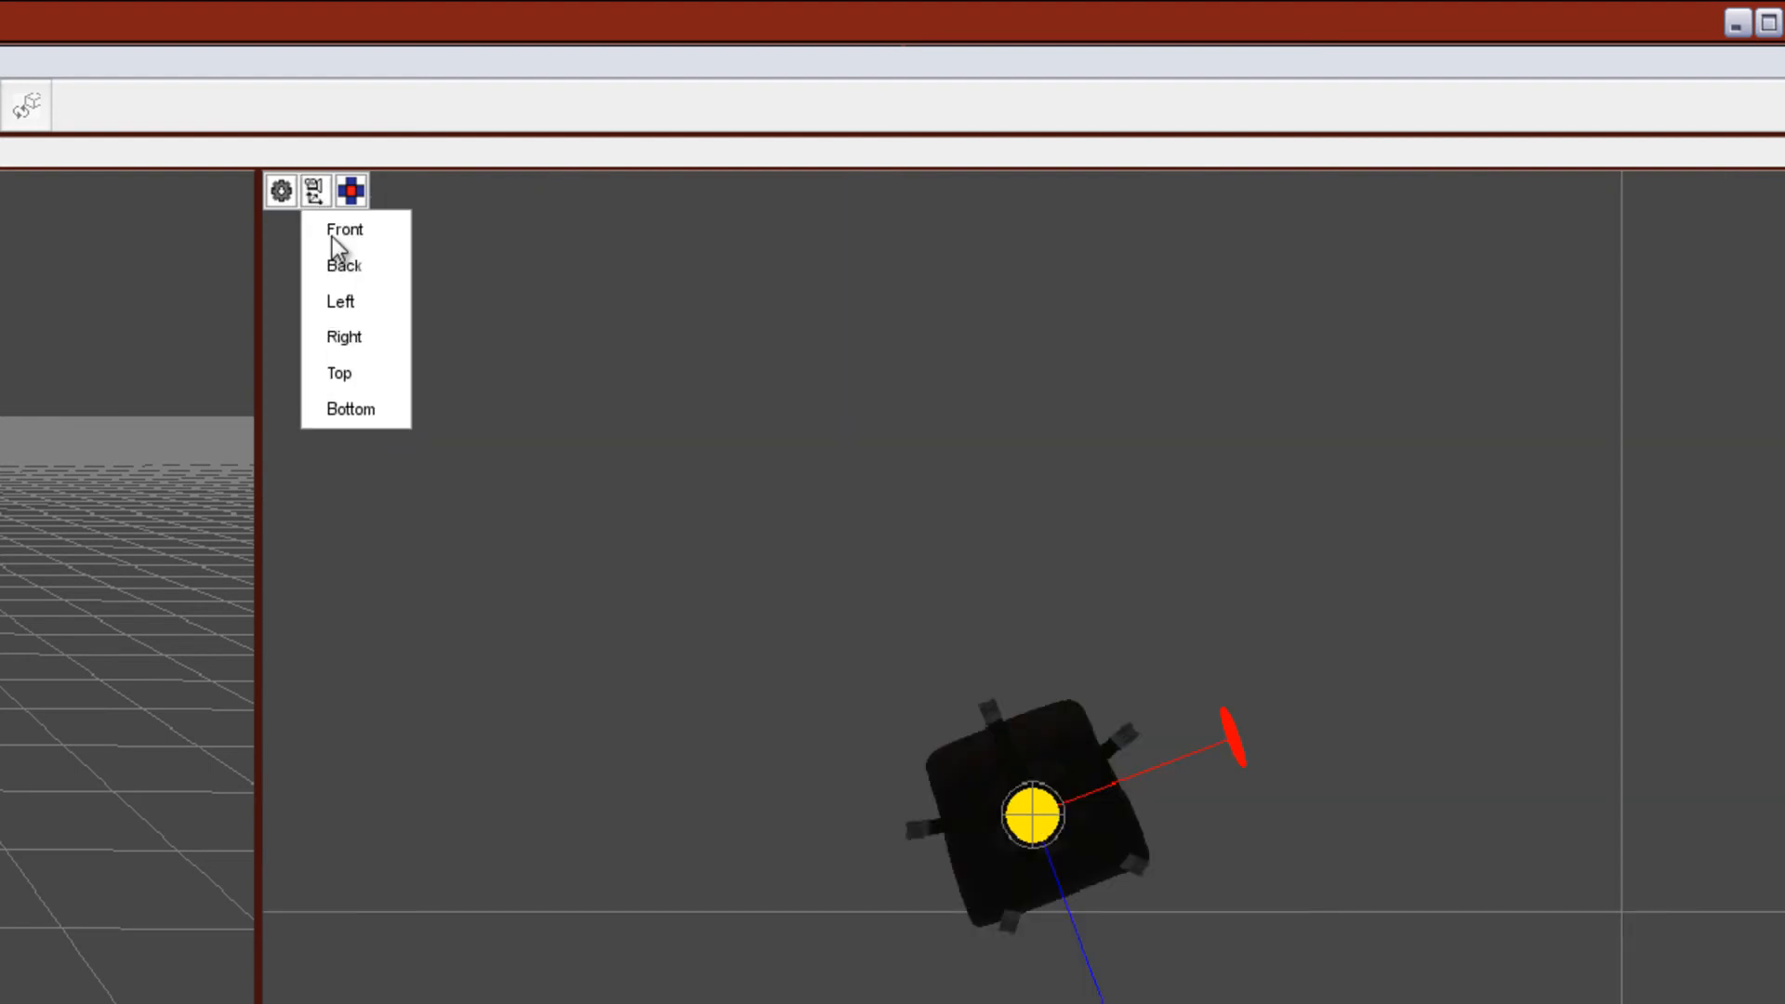
left_click(418, 218)
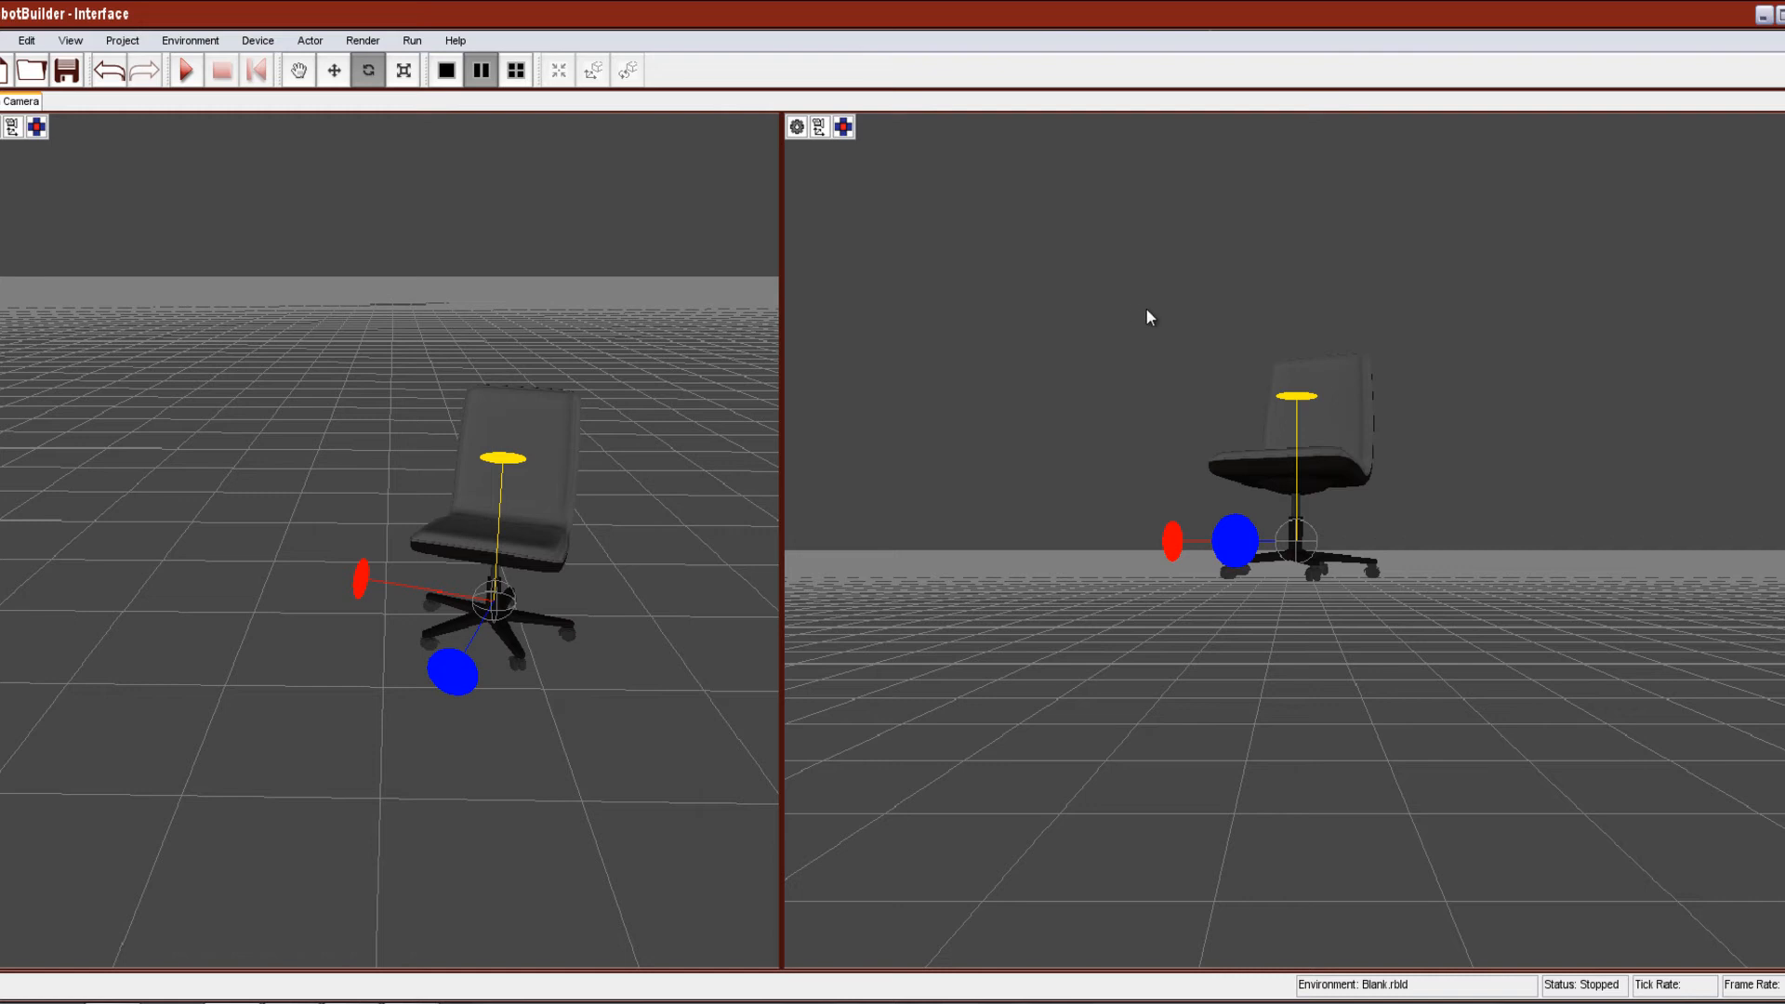
Reframe the chair with the camera in the second viewport, and split the scene into four viewports, moving one camera closer to the chair
left_click(302, 74)
left_click_drag(1366, 434, 1330, 541)
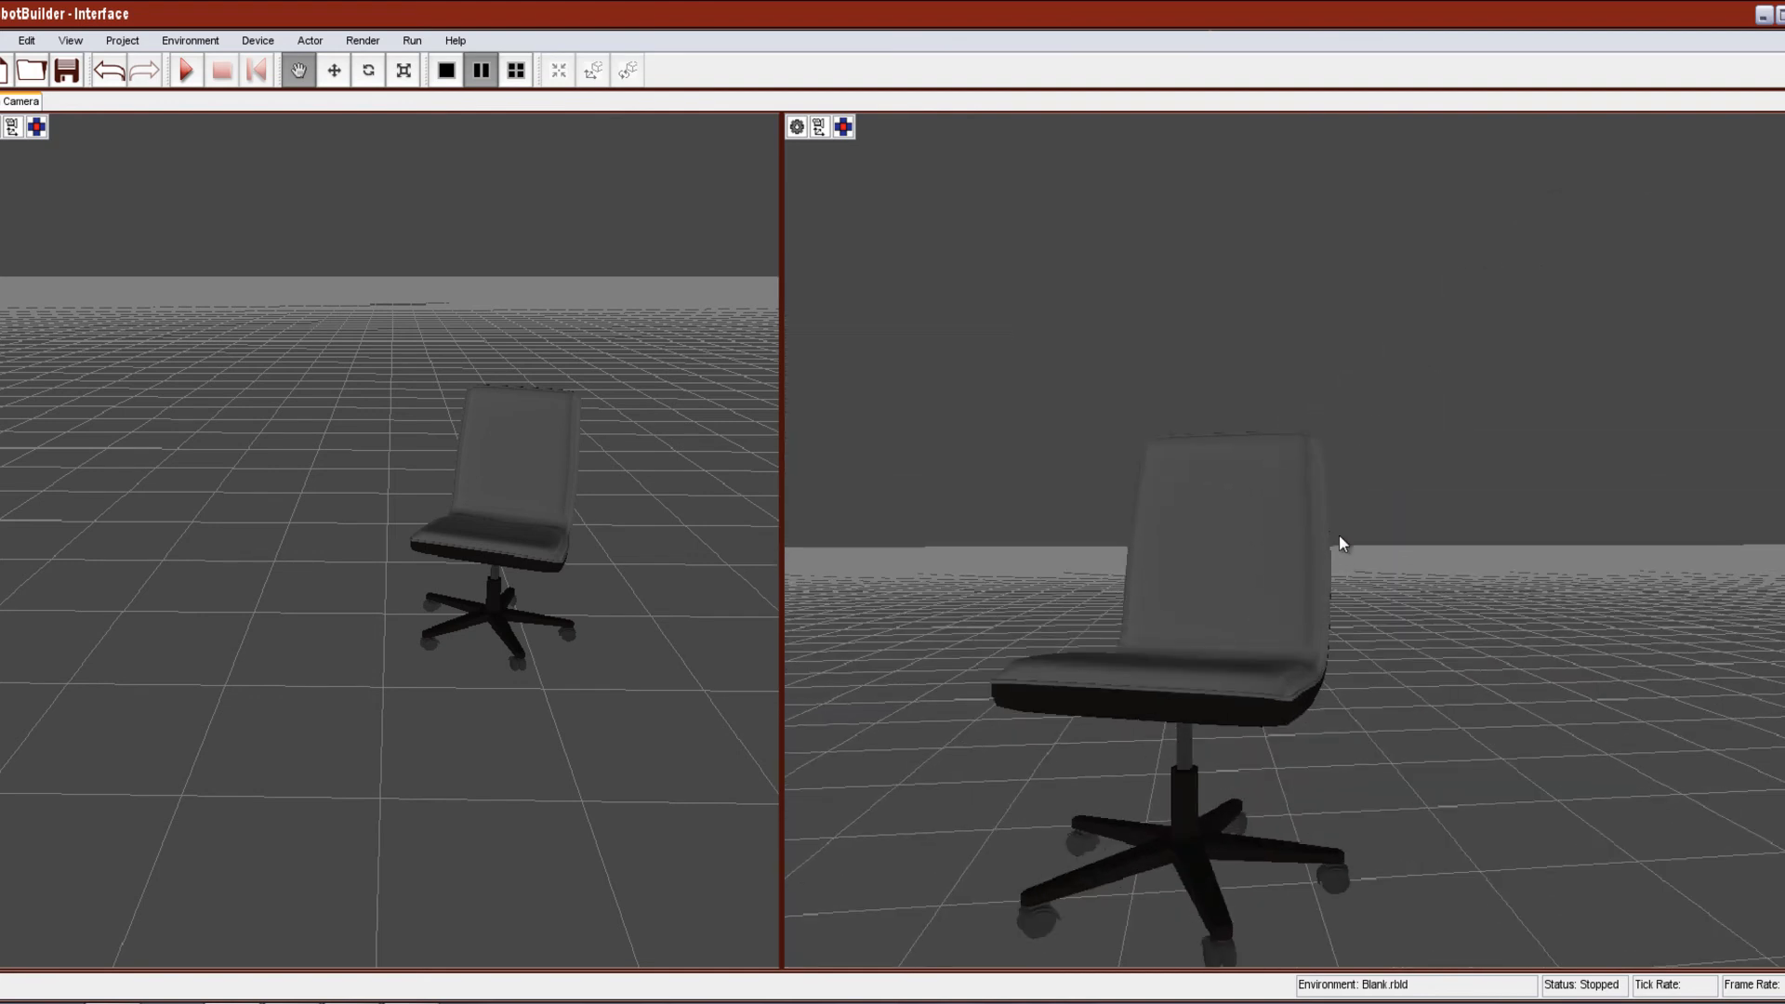
left_click(516, 71)
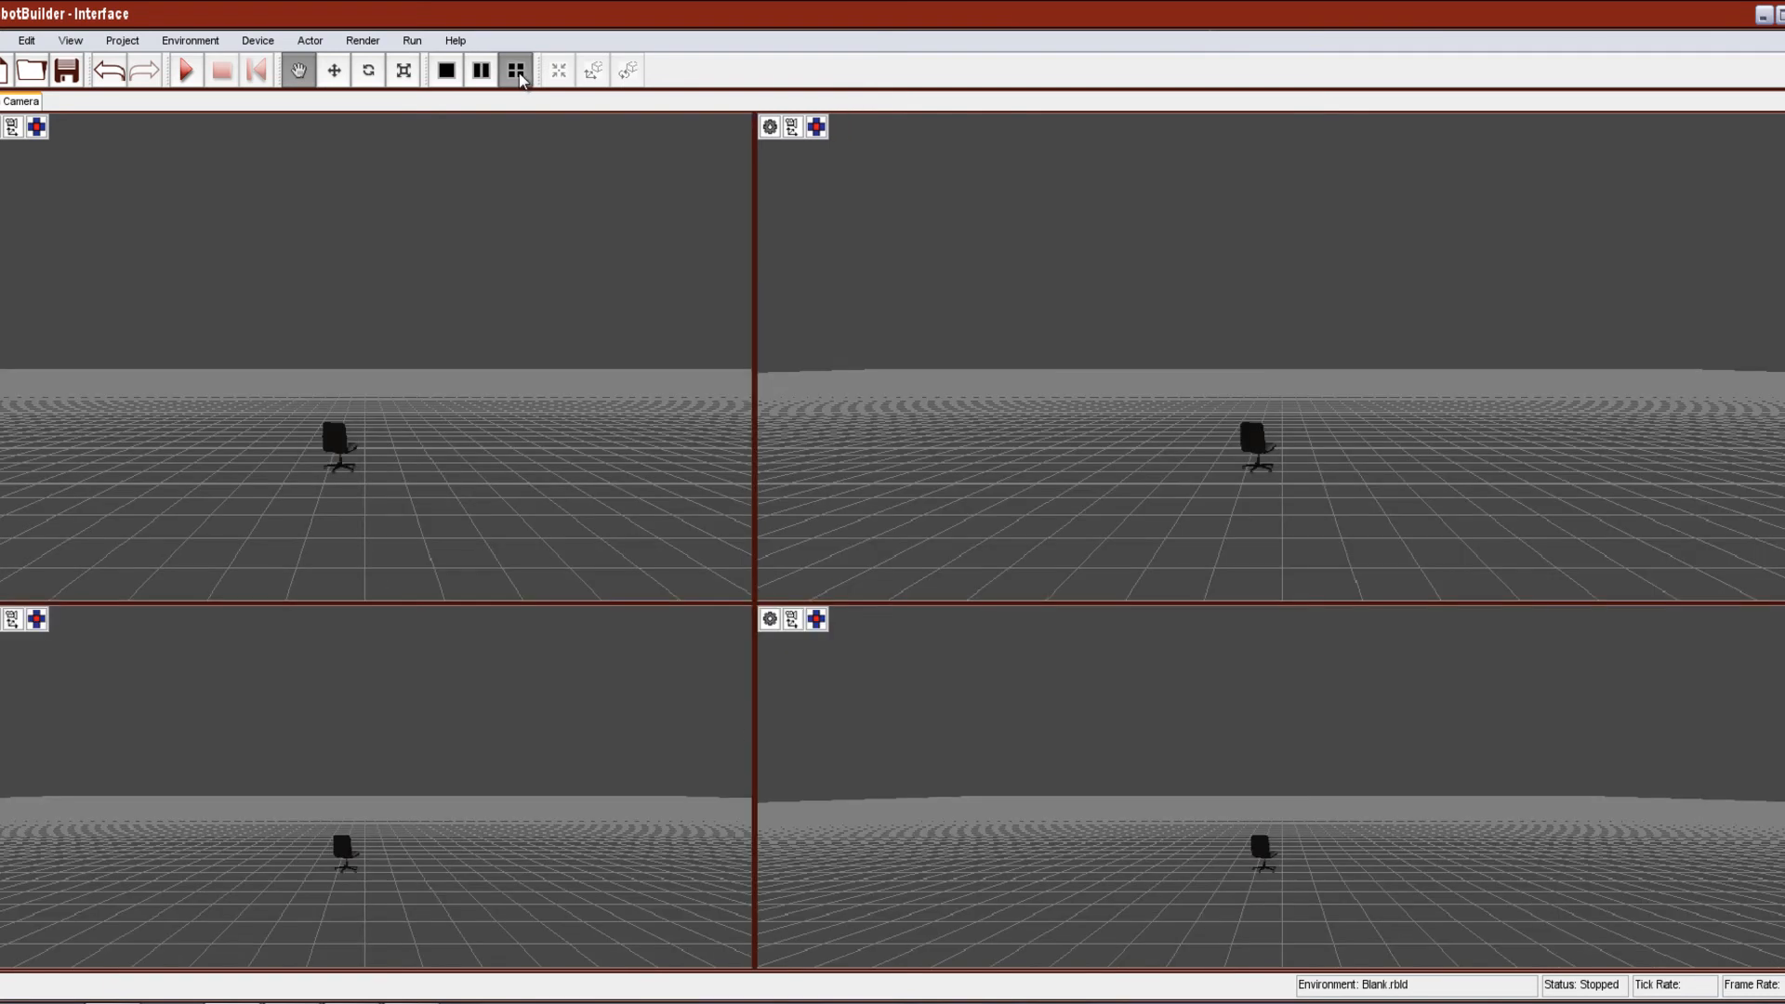
left_click_drag(1128, 466, 1113, 572)
scroll(1130, 471, "up", 2)
scroll(1178, 540, "up", 2)
scroll(1178, 540, "up", 1)
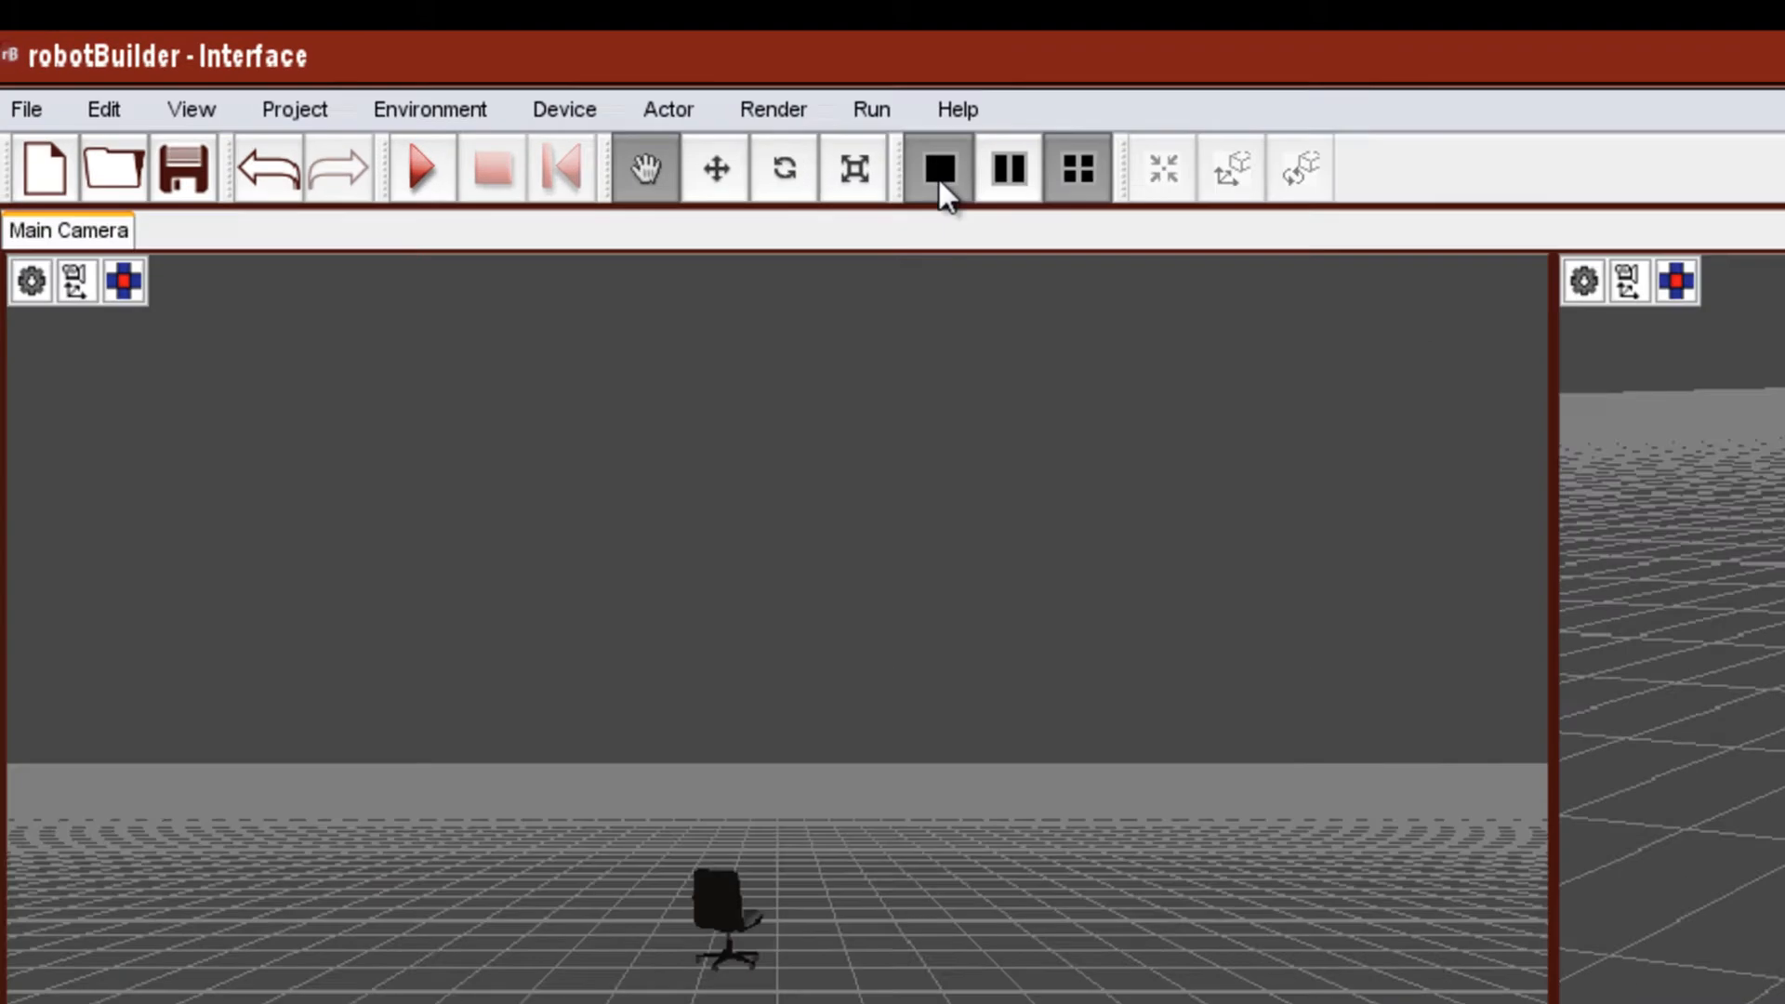
Return to the single-viewport layout and attach two new cameras beside Main Camera
left_click(447, 72)
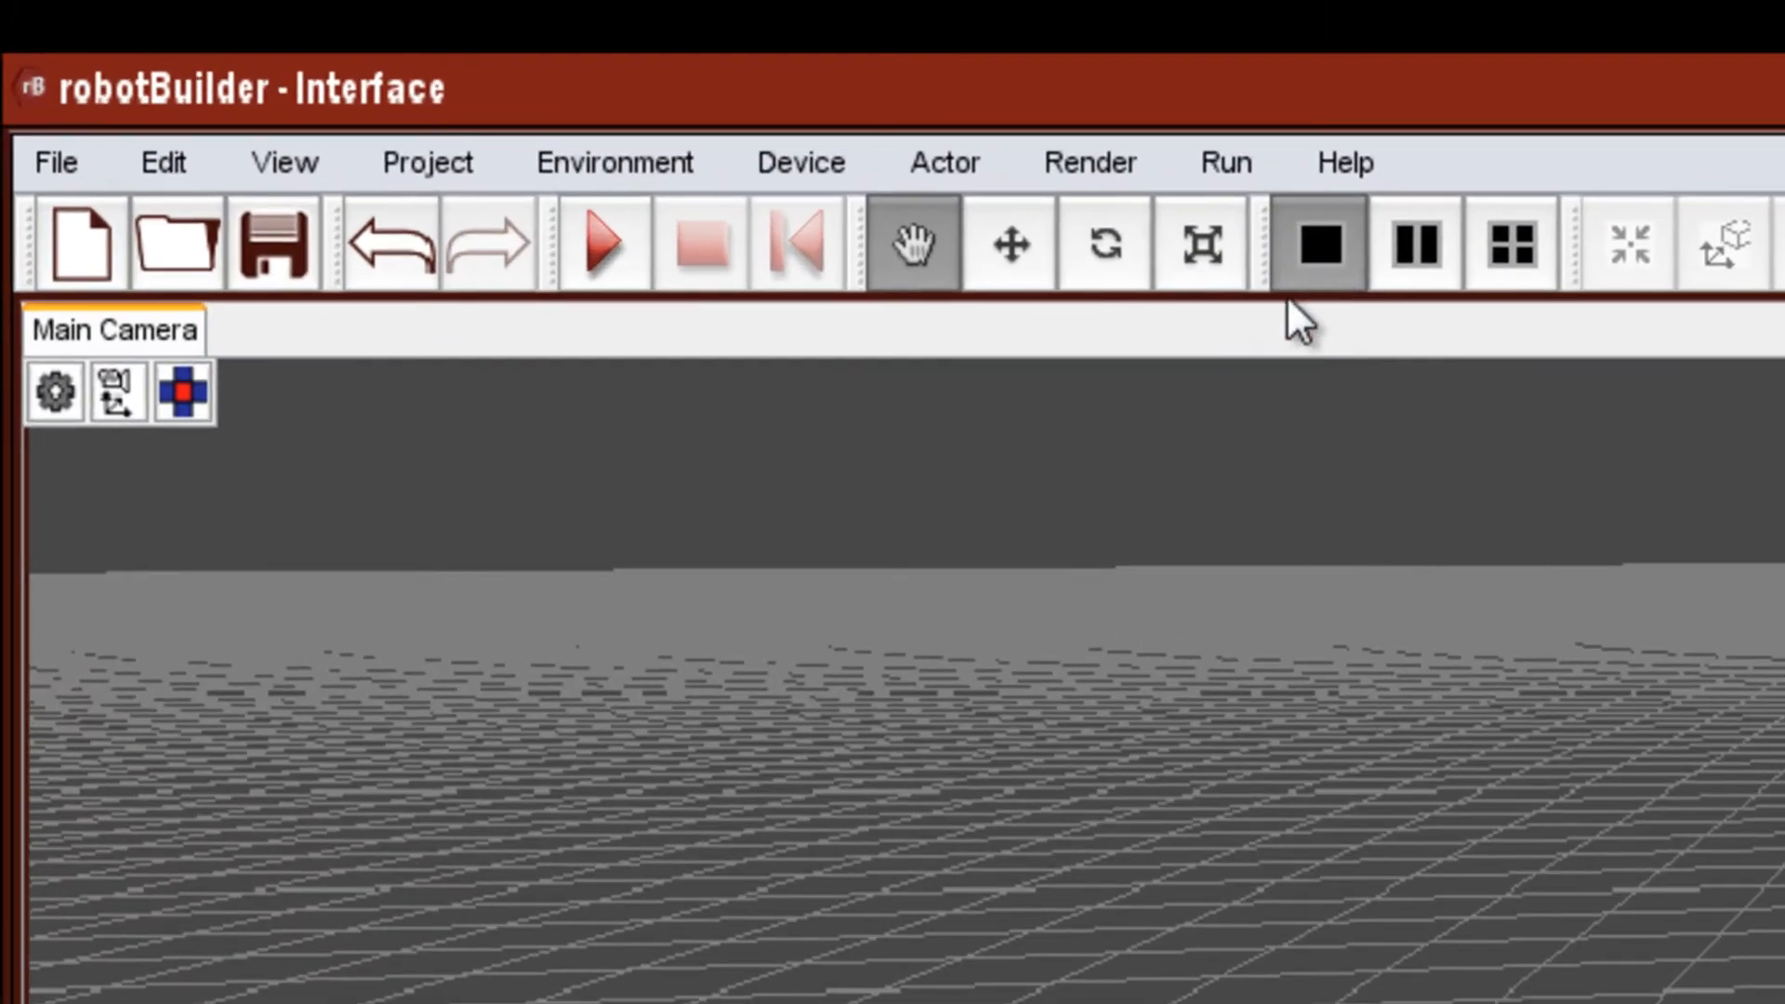
right_click(113, 331)
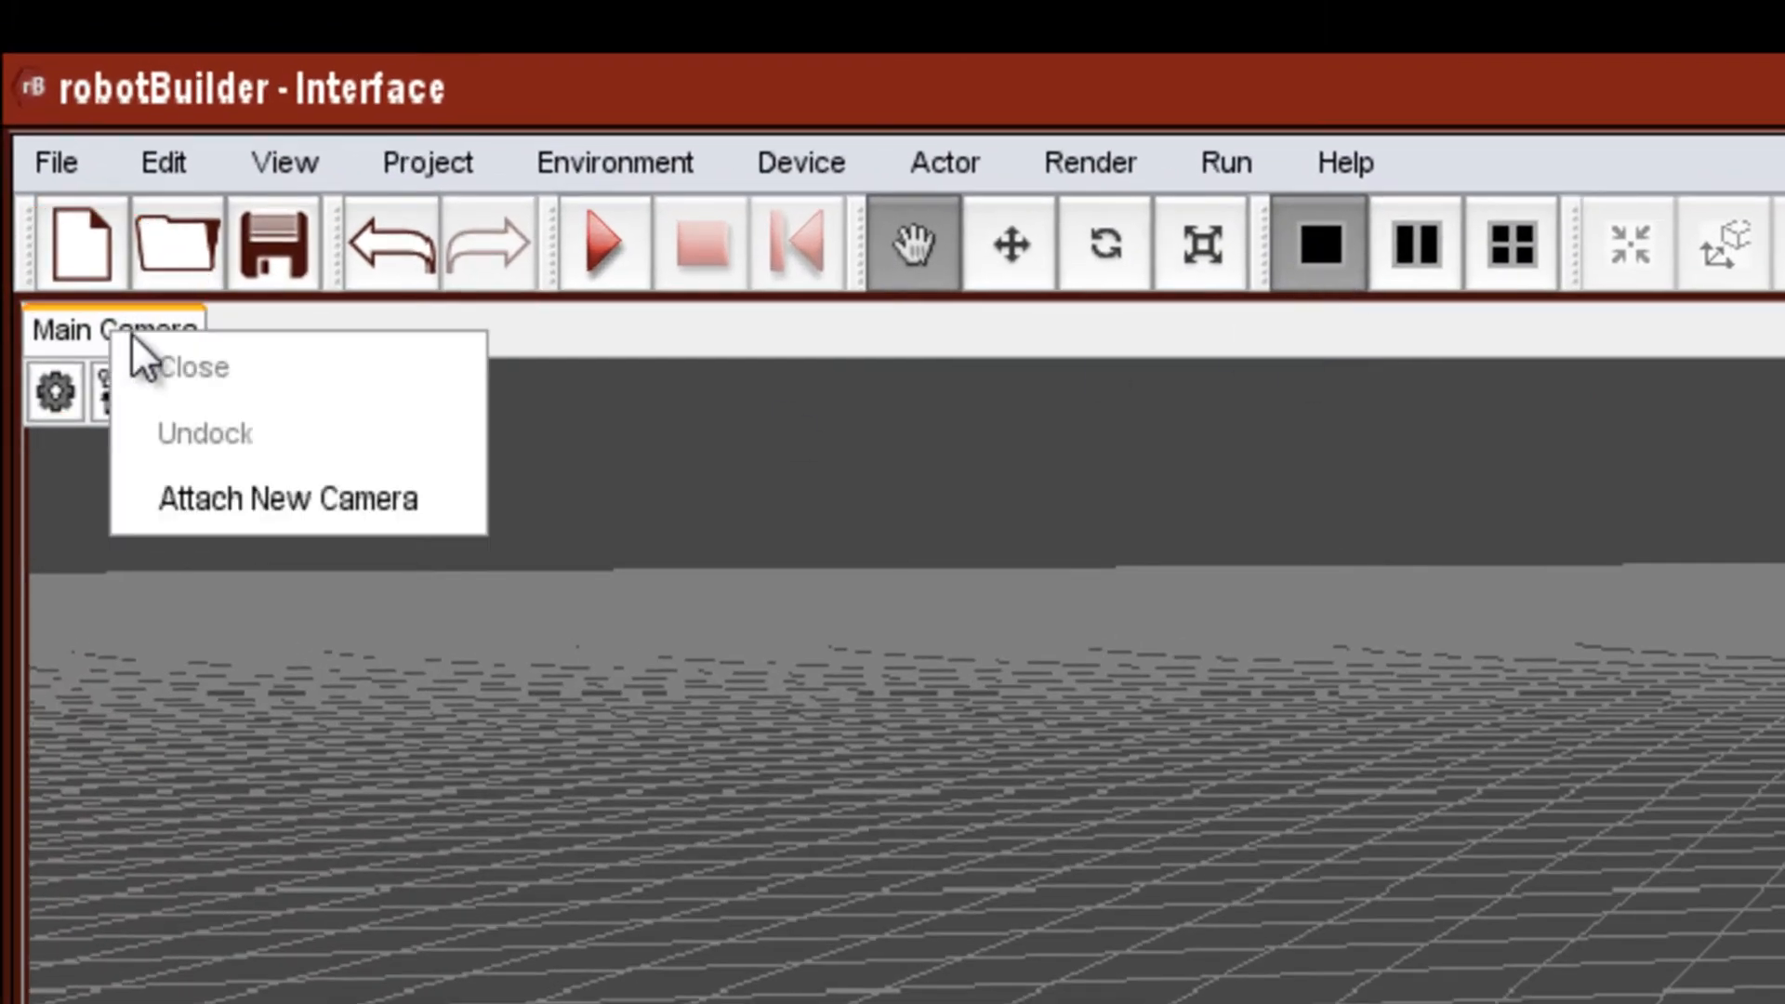
left_click(221, 504)
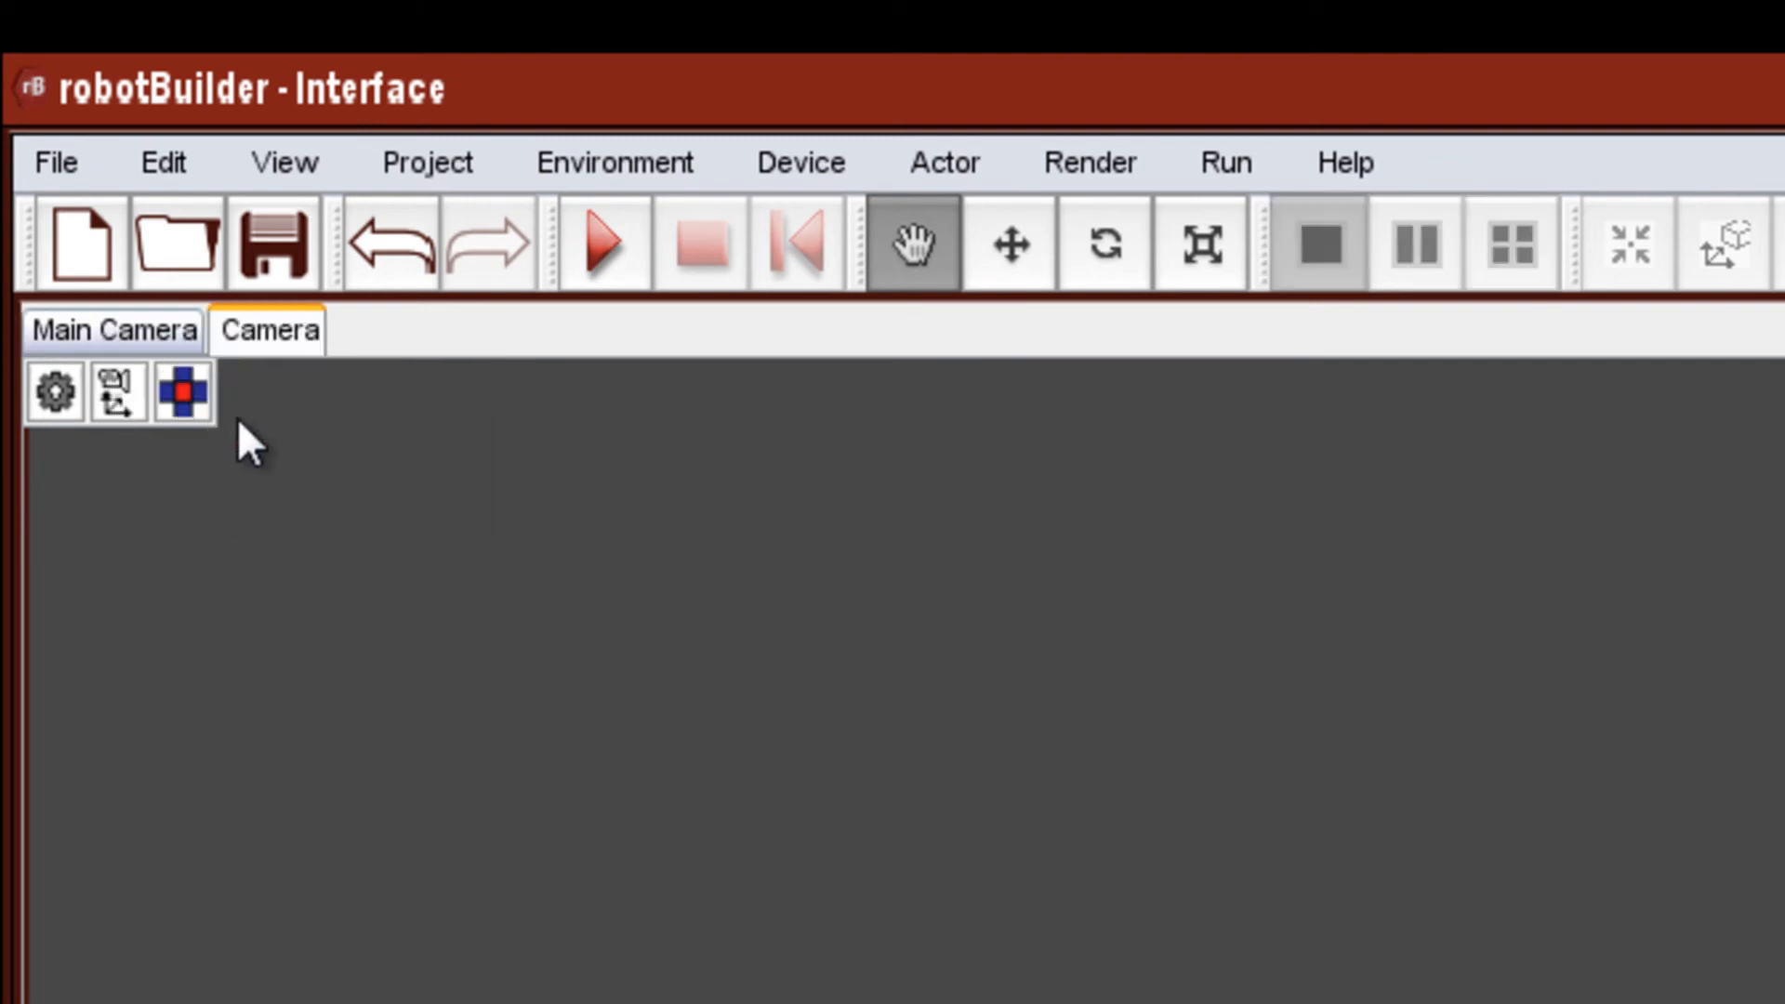
right_click(260, 331)
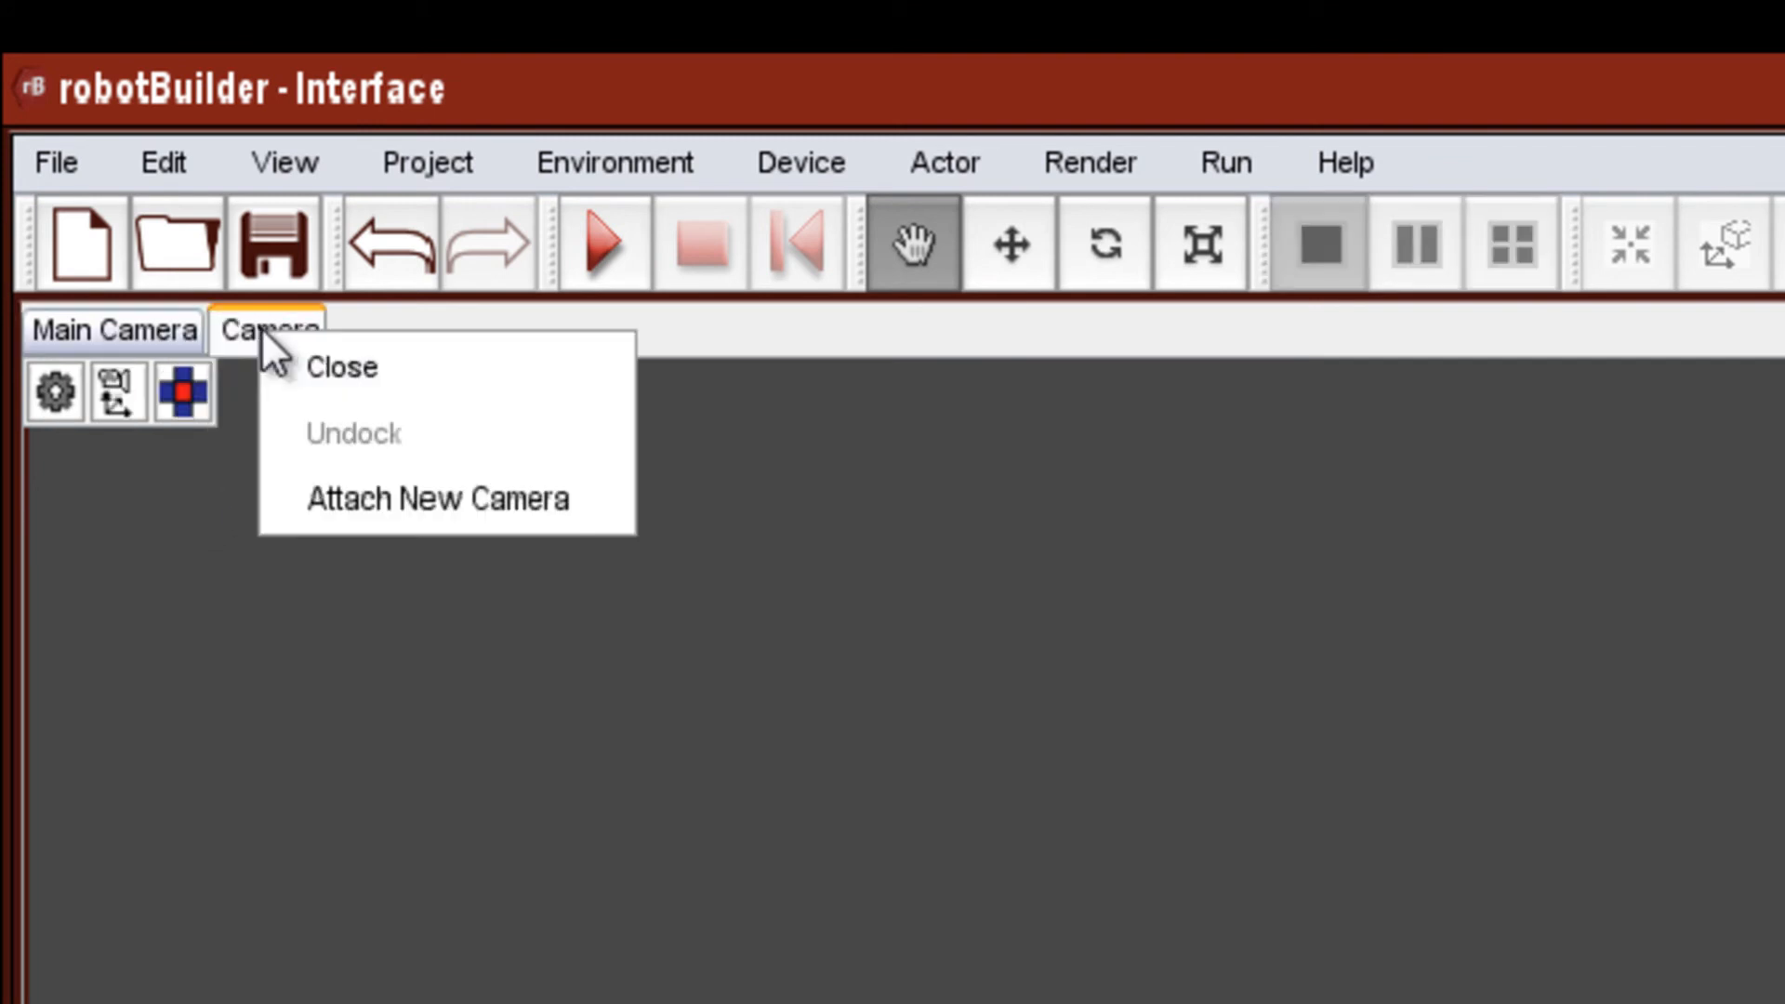
left_click(405, 513)
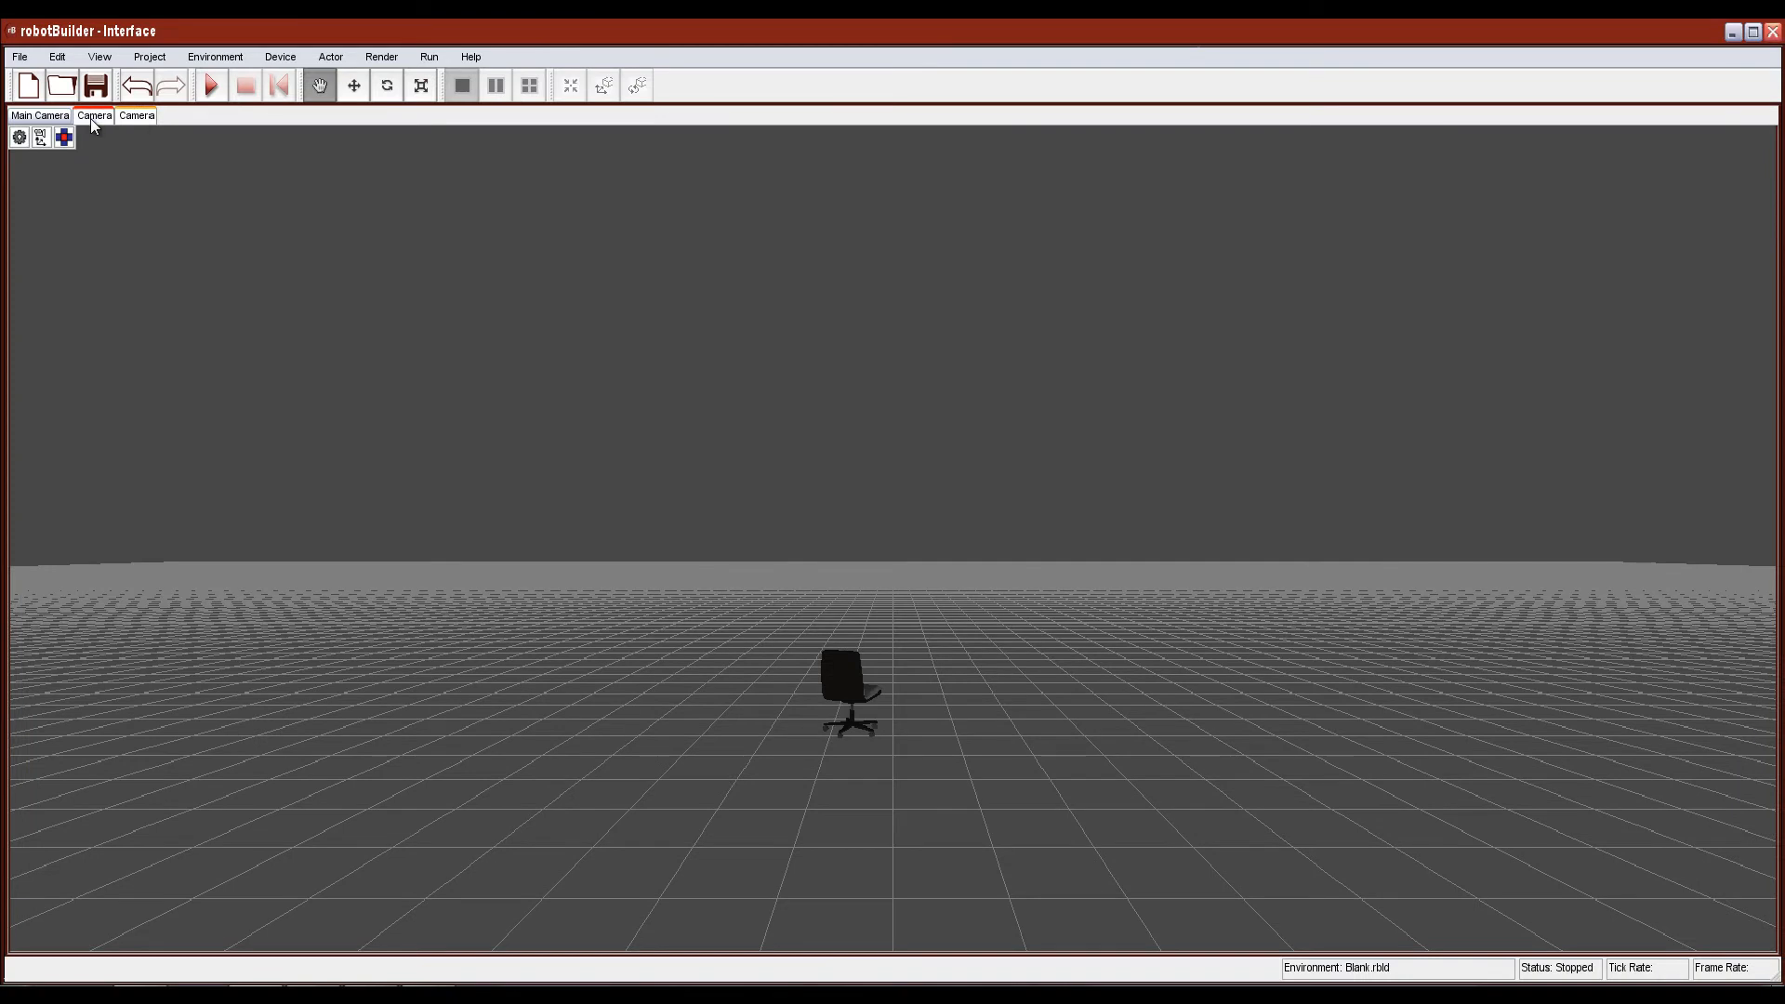
Orbit the first added camera around the scene and bring it closer to the chair
left_click(354, 85)
left_click(327, 89)
left_click_drag(816, 757, 822, 744)
scroll(817, 744, "up", 8)
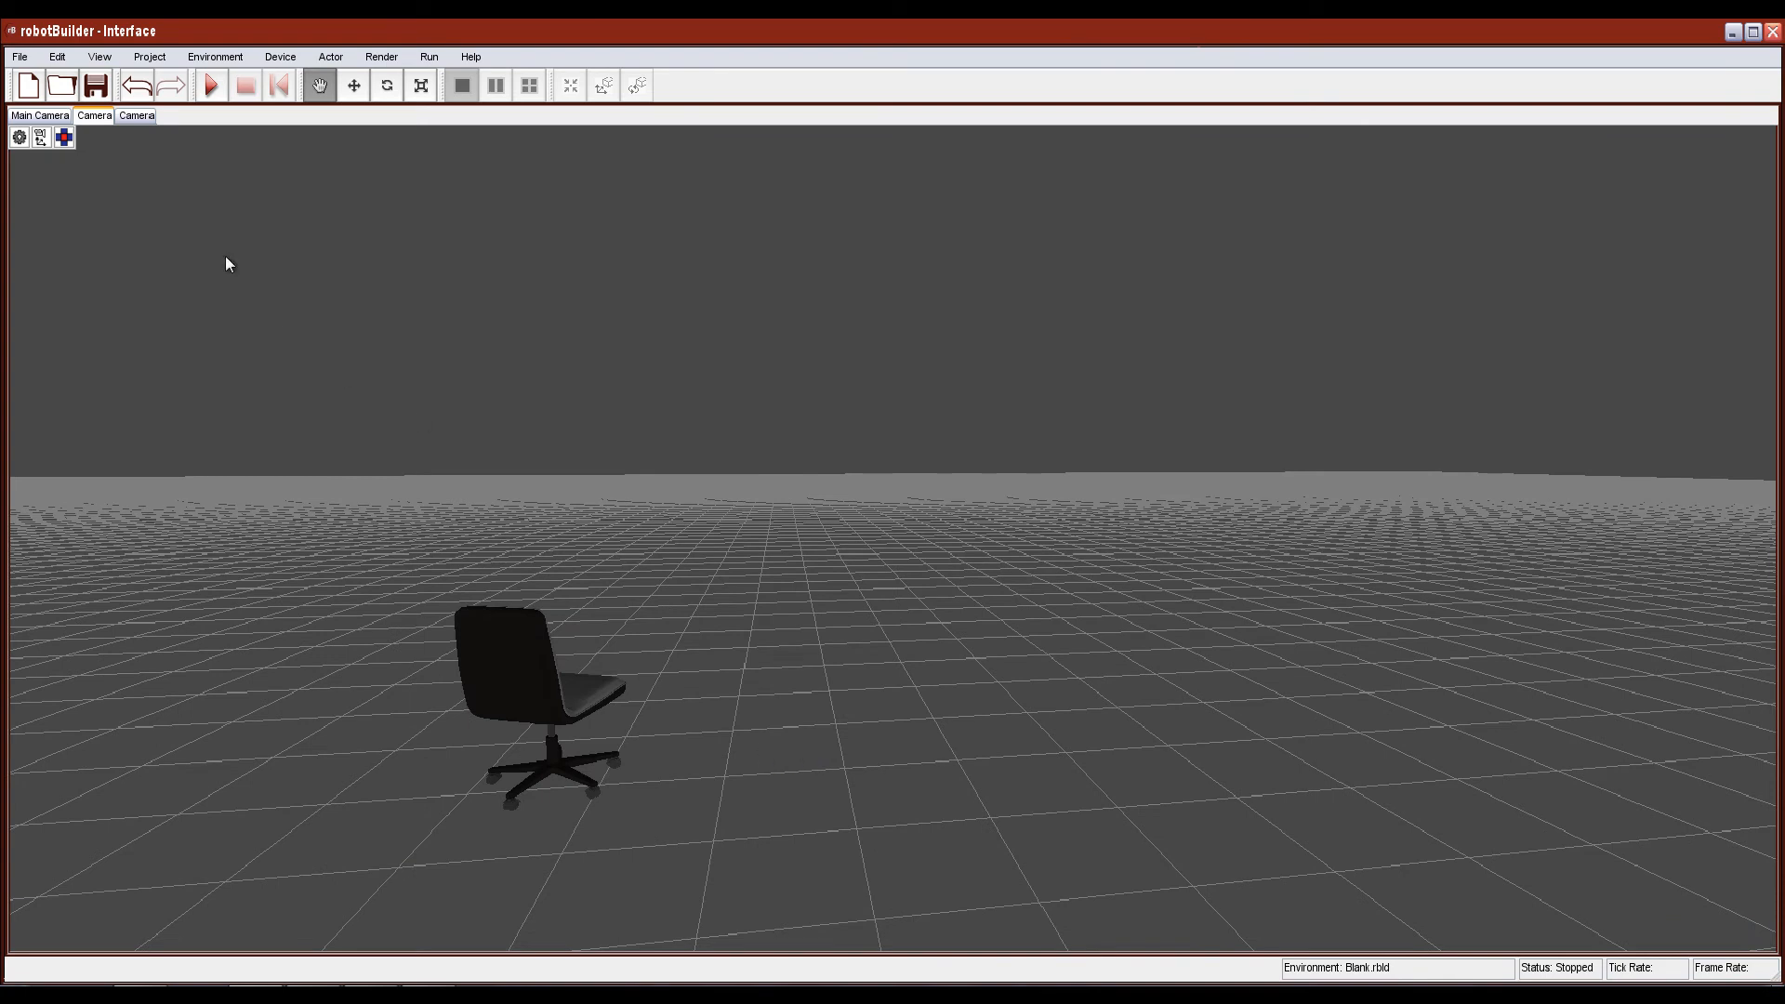
Switch the second added camera to the Top view preset and zoom in on the chair
left_click(130, 115)
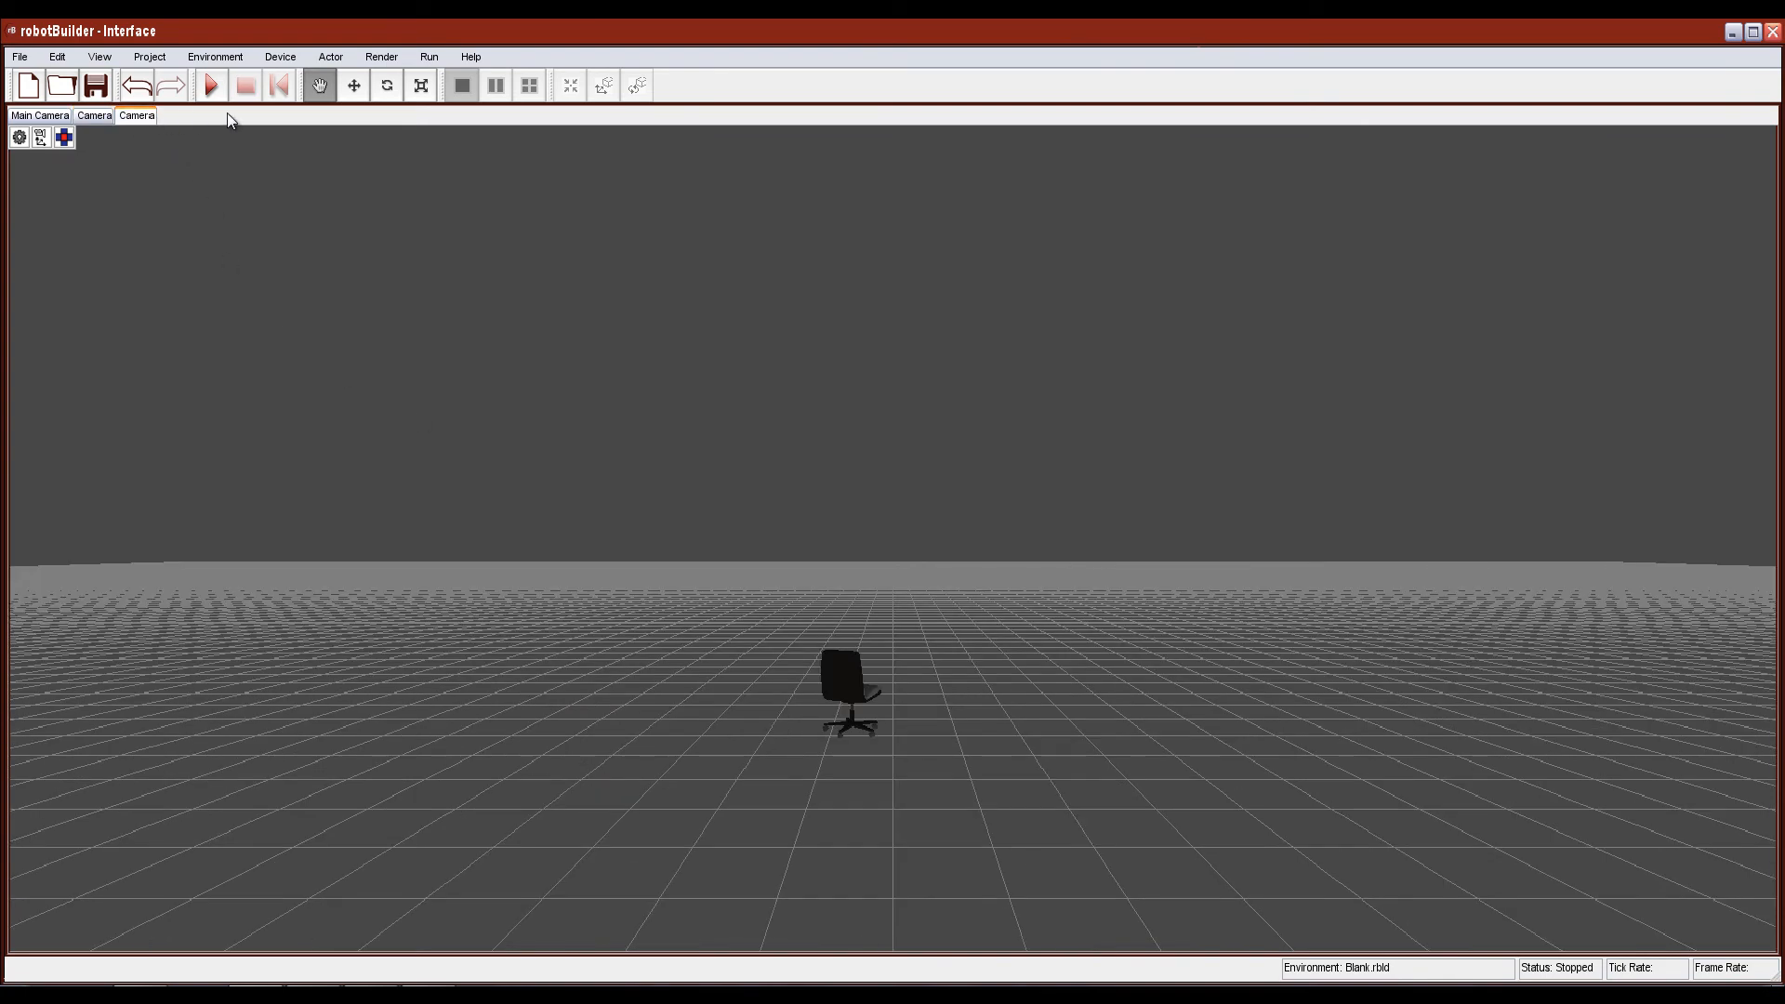
left_click(41, 139)
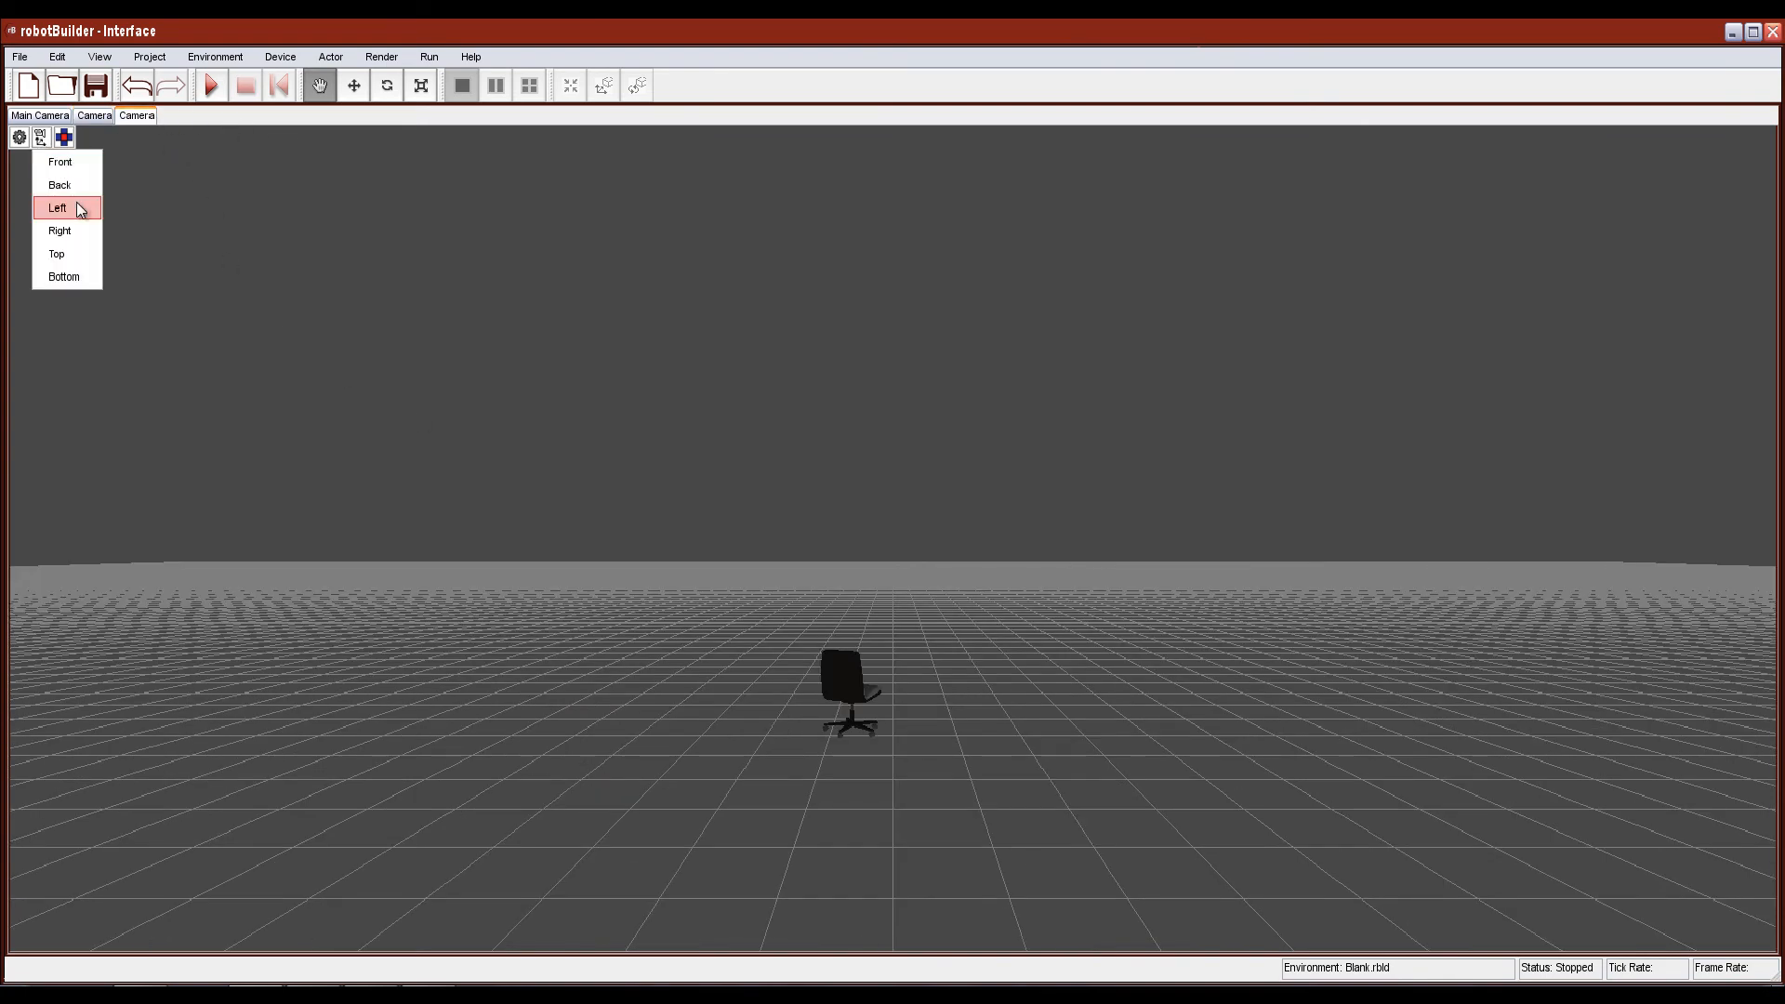
left_click(78, 268)
scroll(863, 621, "up", 5)
scroll(863, 625, "up", 3)
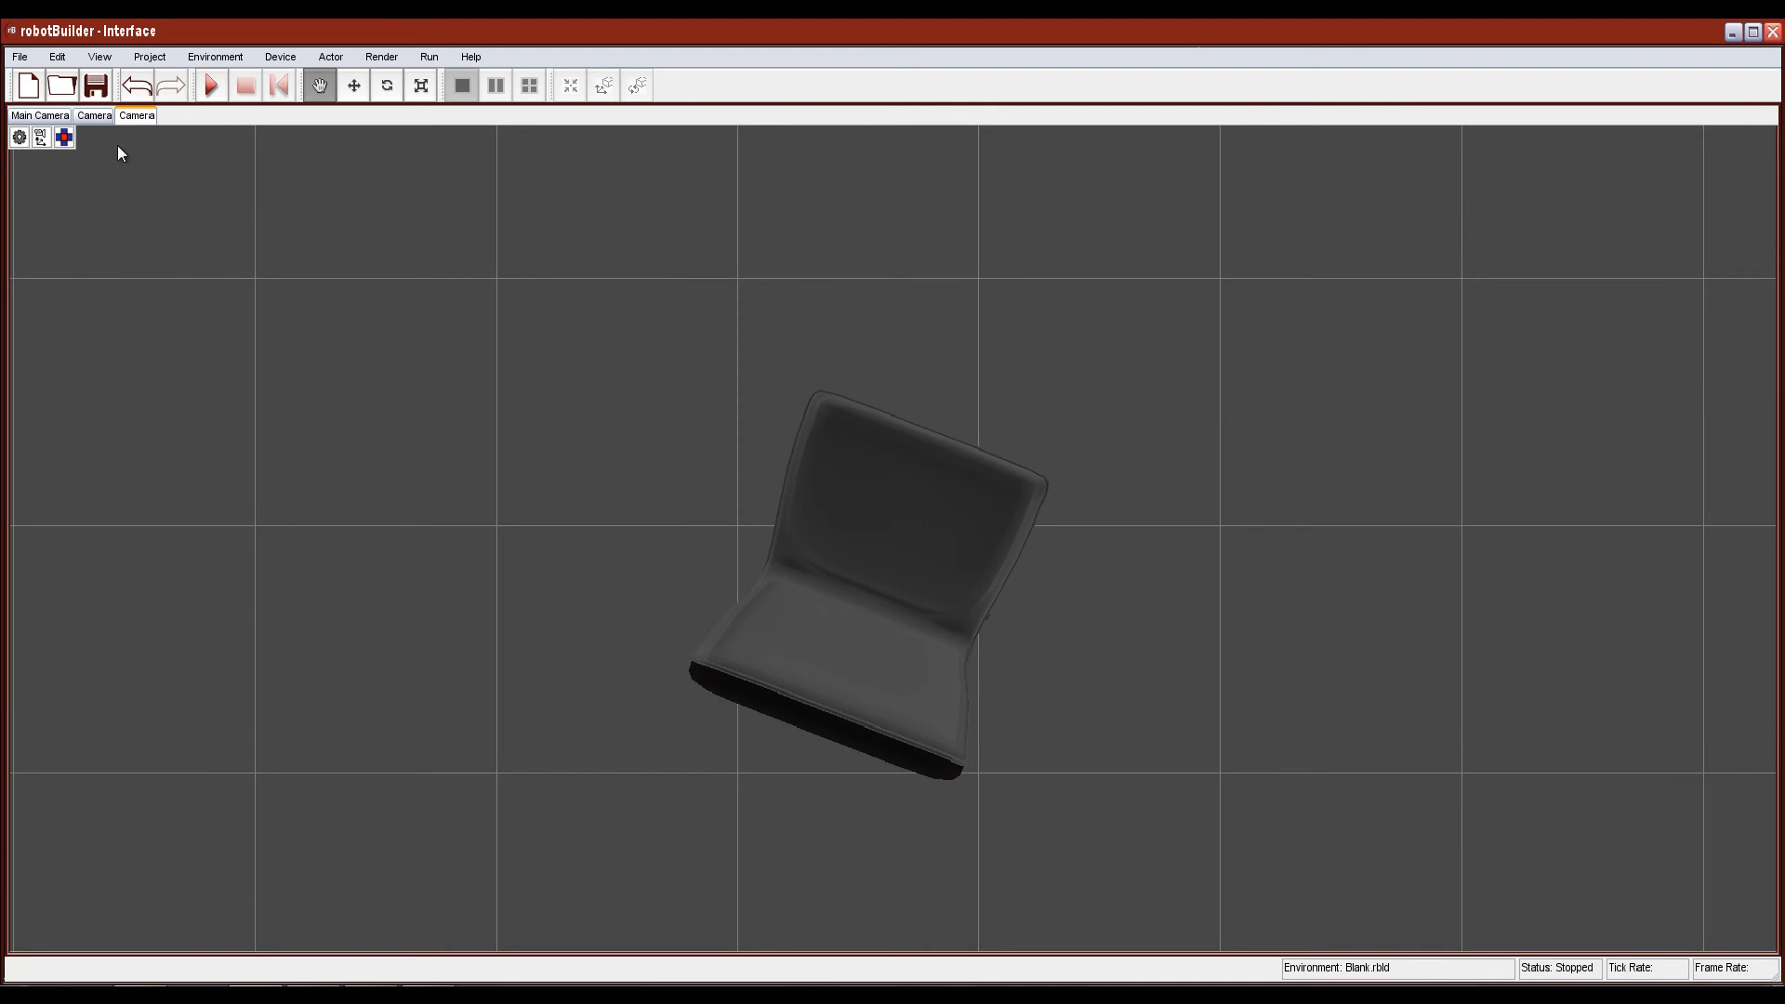
Return to Main Camera and close both added cameras
left_click(69, 117)
left_click(94, 116)
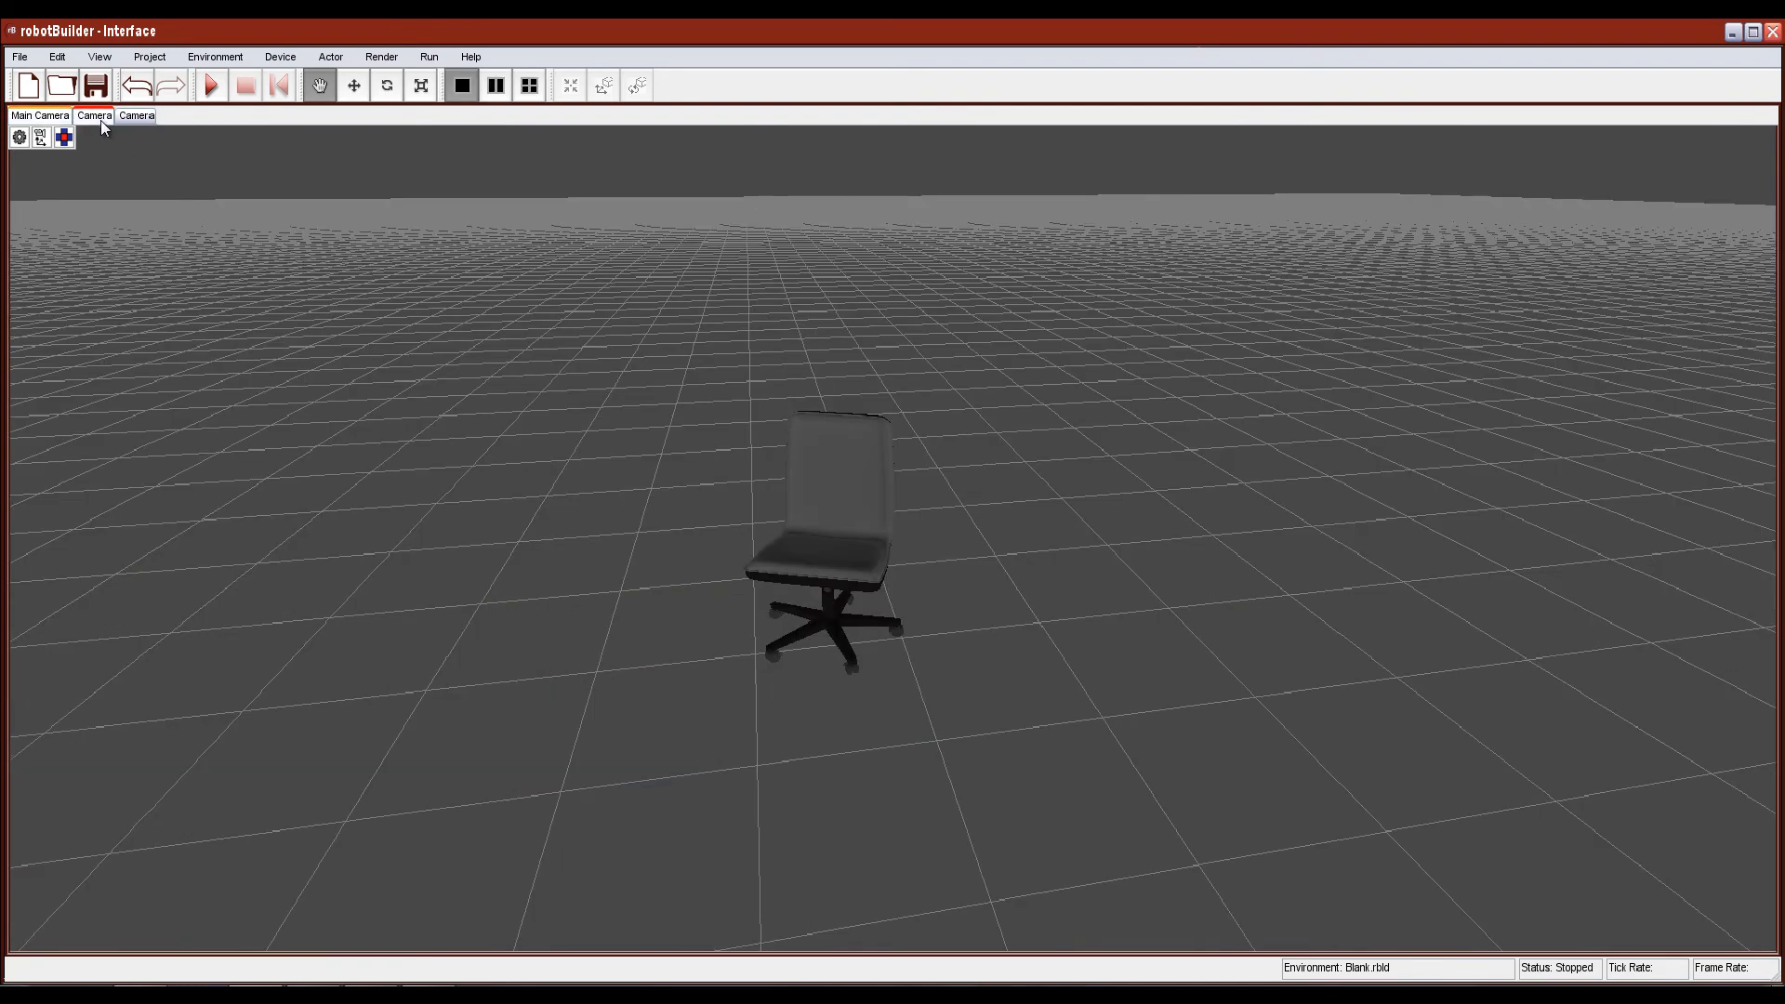
right_click(100, 119)
left_click(129, 137)
left_click(94, 119)
right_click(94, 119)
left_click(118, 126)
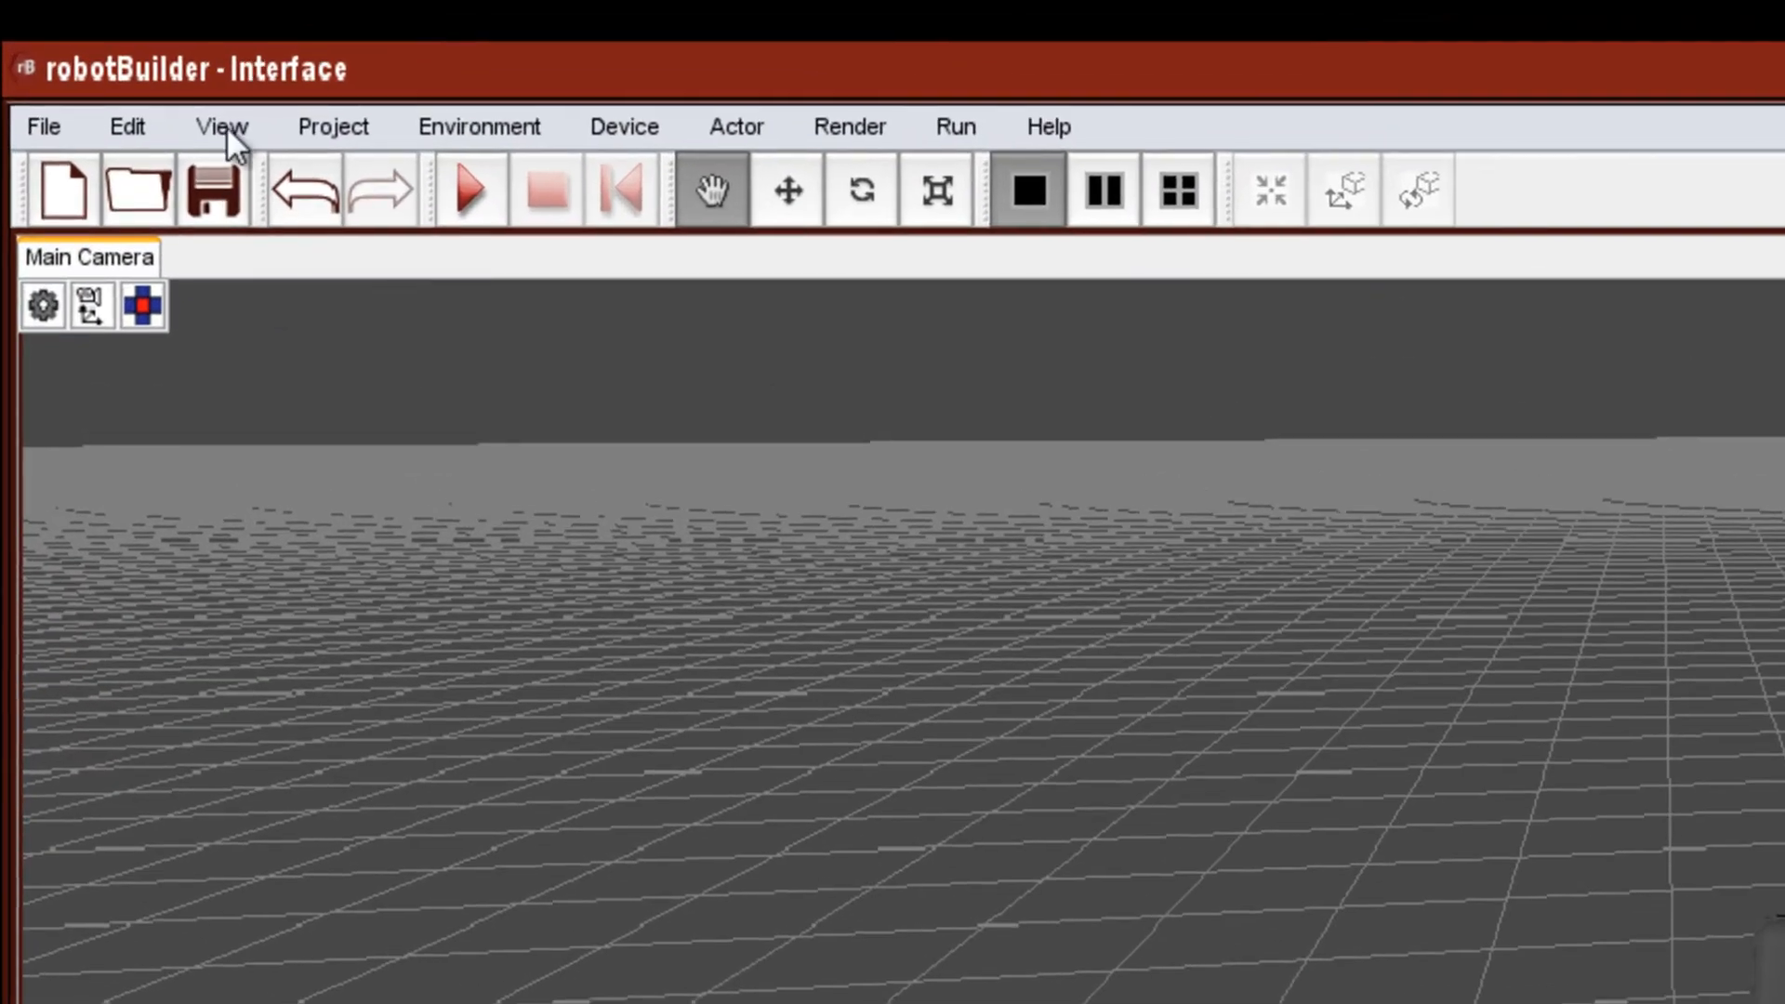
Show the Project Explorer, enlarge its floating window, and dock it along the left side of the camera view
left_click(223, 127)
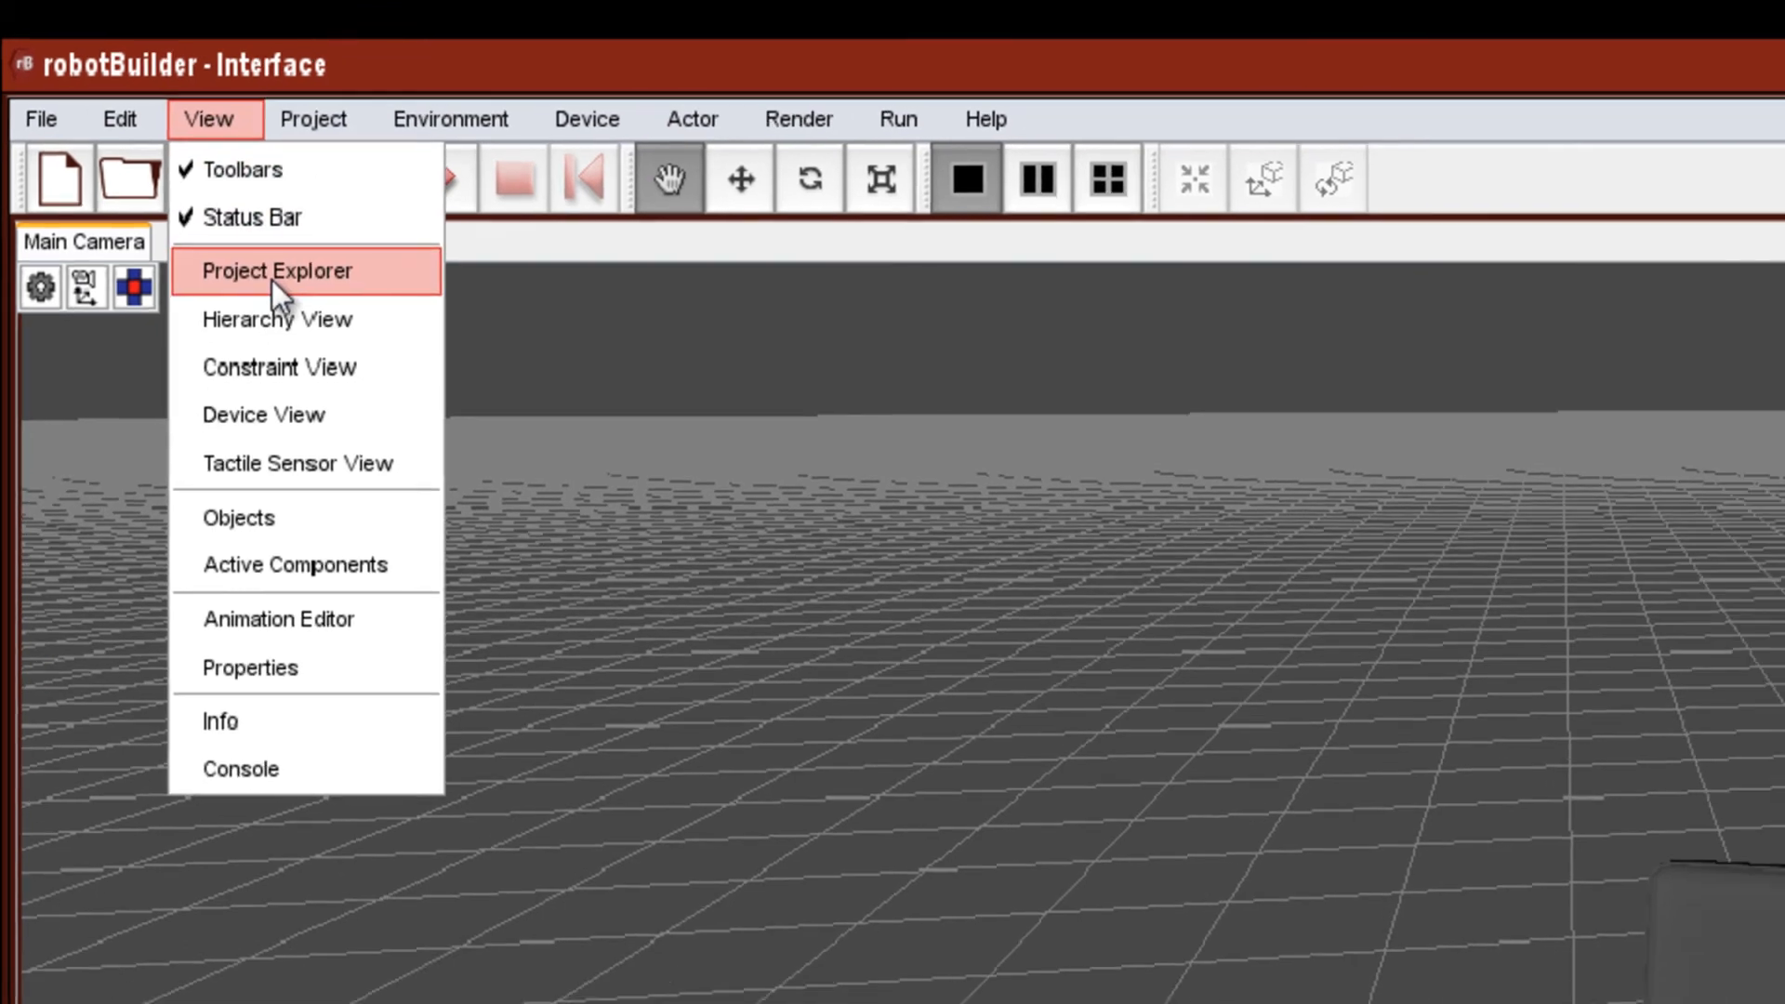
left_click(275, 273)
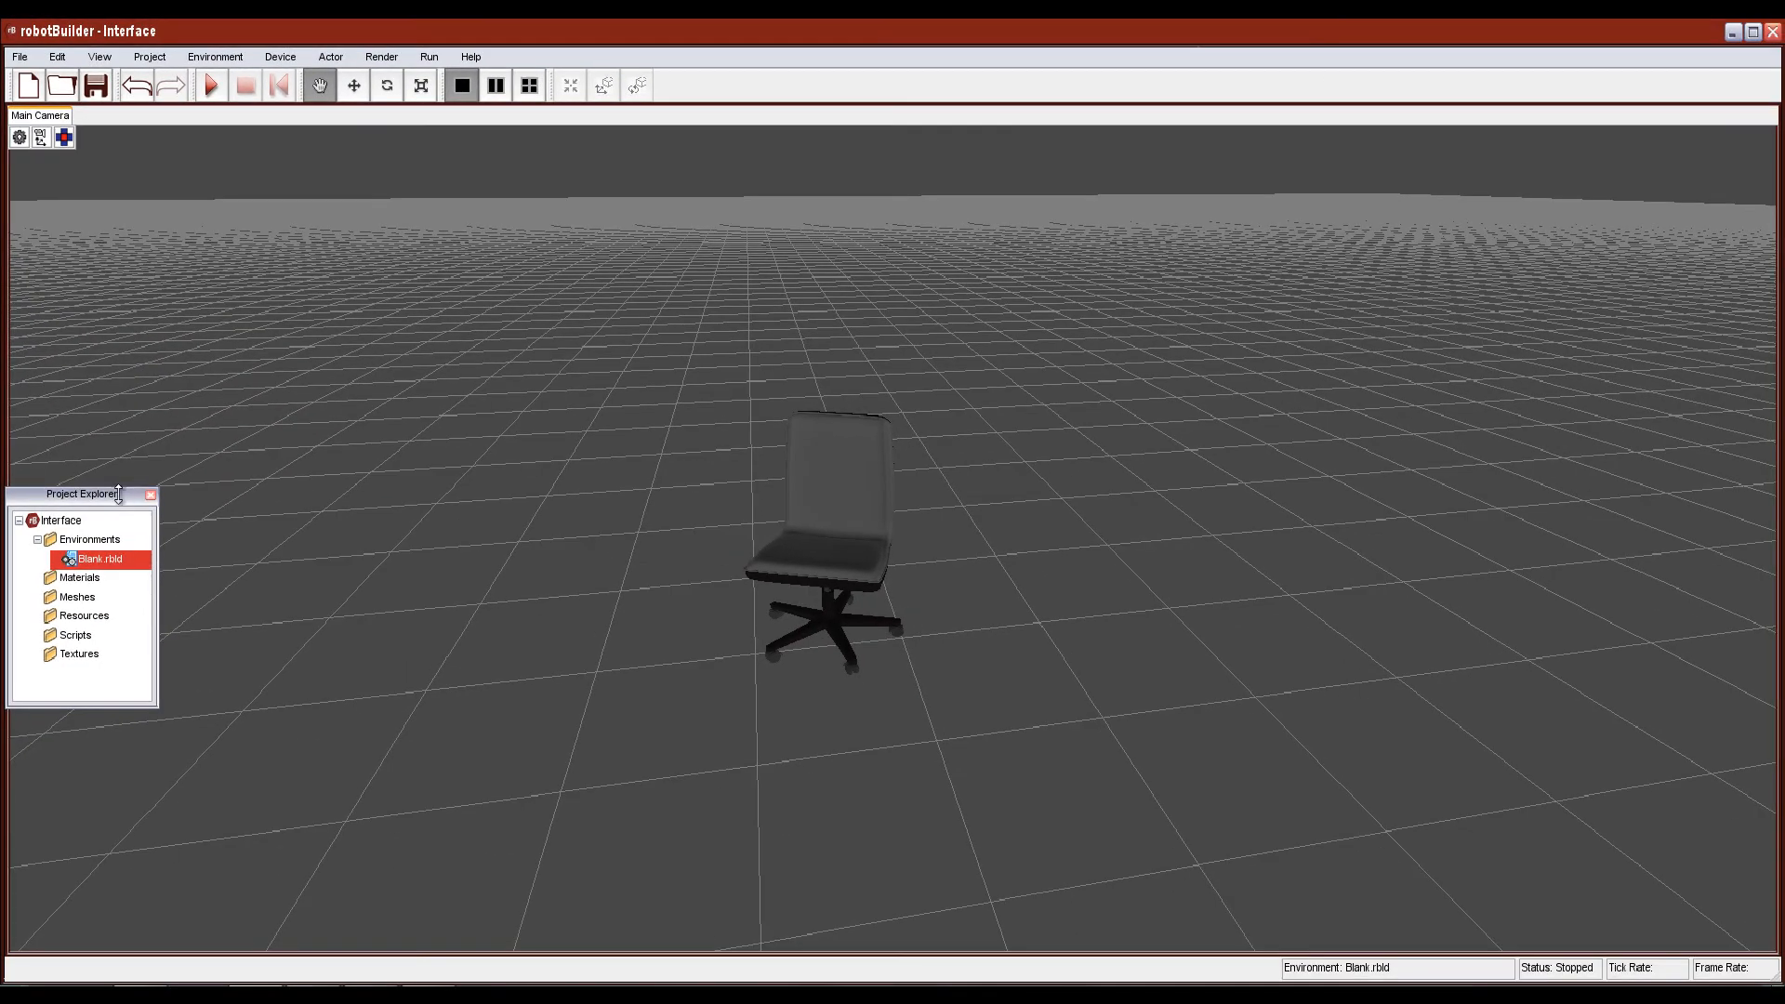
left_click_drag(119, 494, 716, 293)
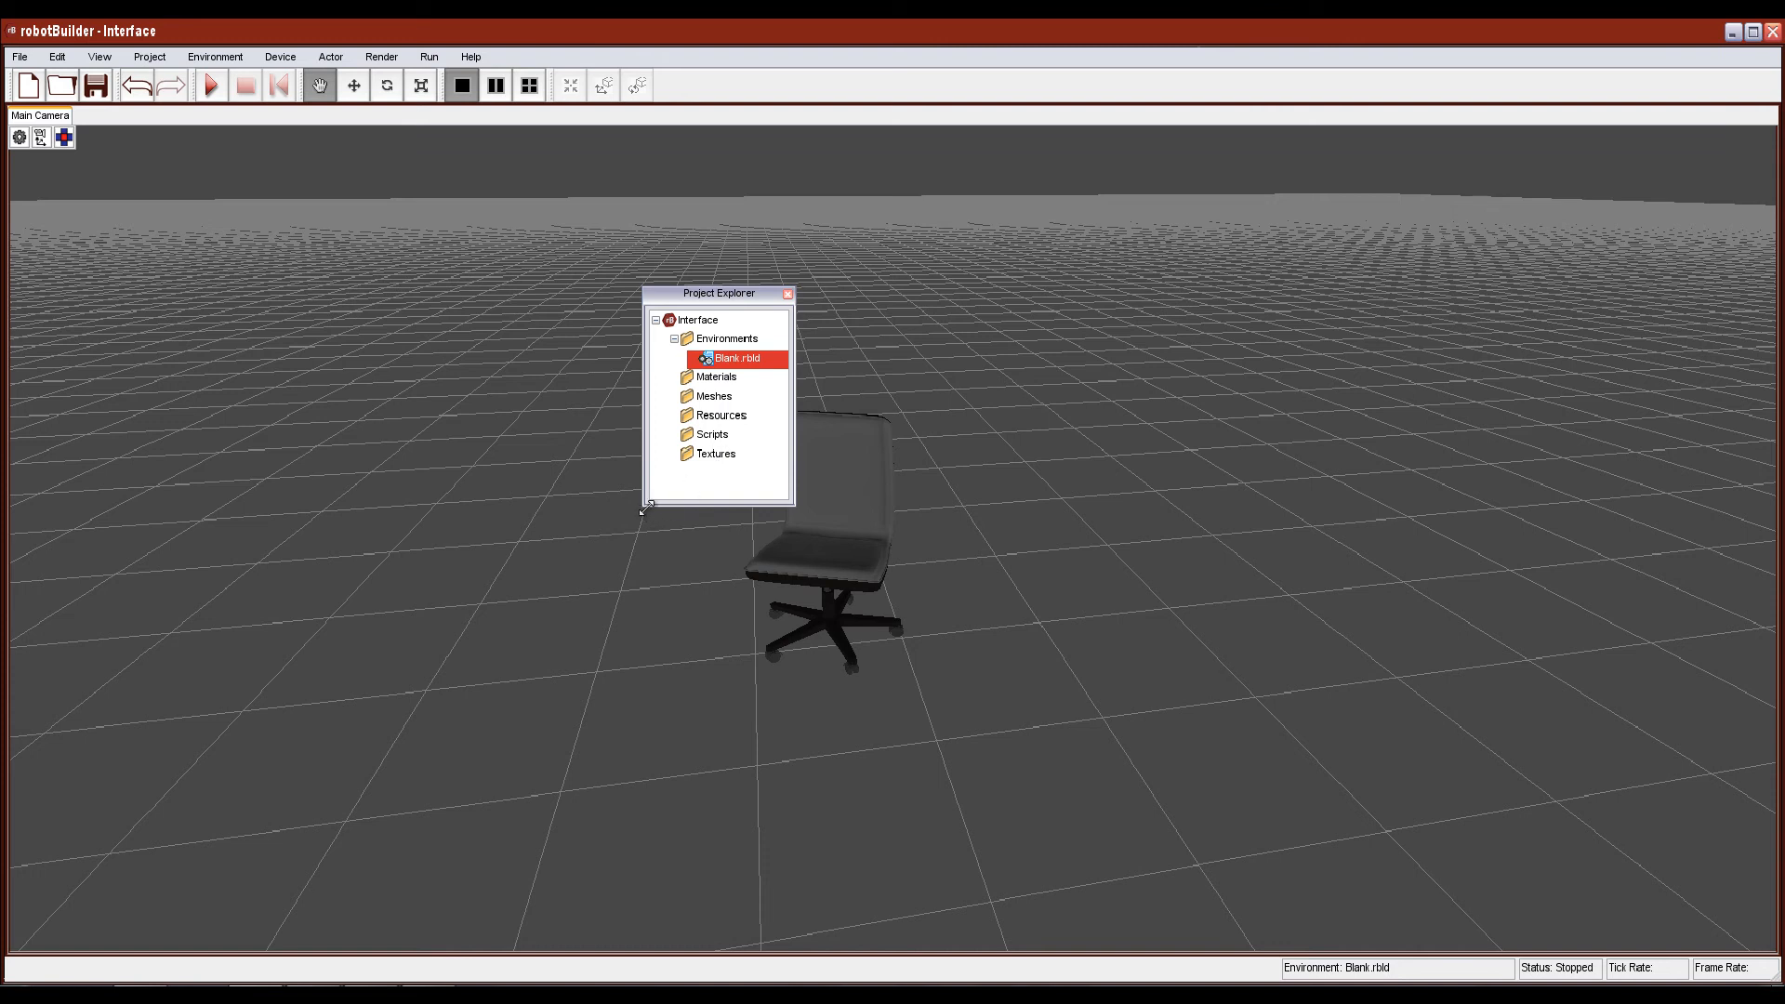
left_click_drag(646, 507, 619, 565)
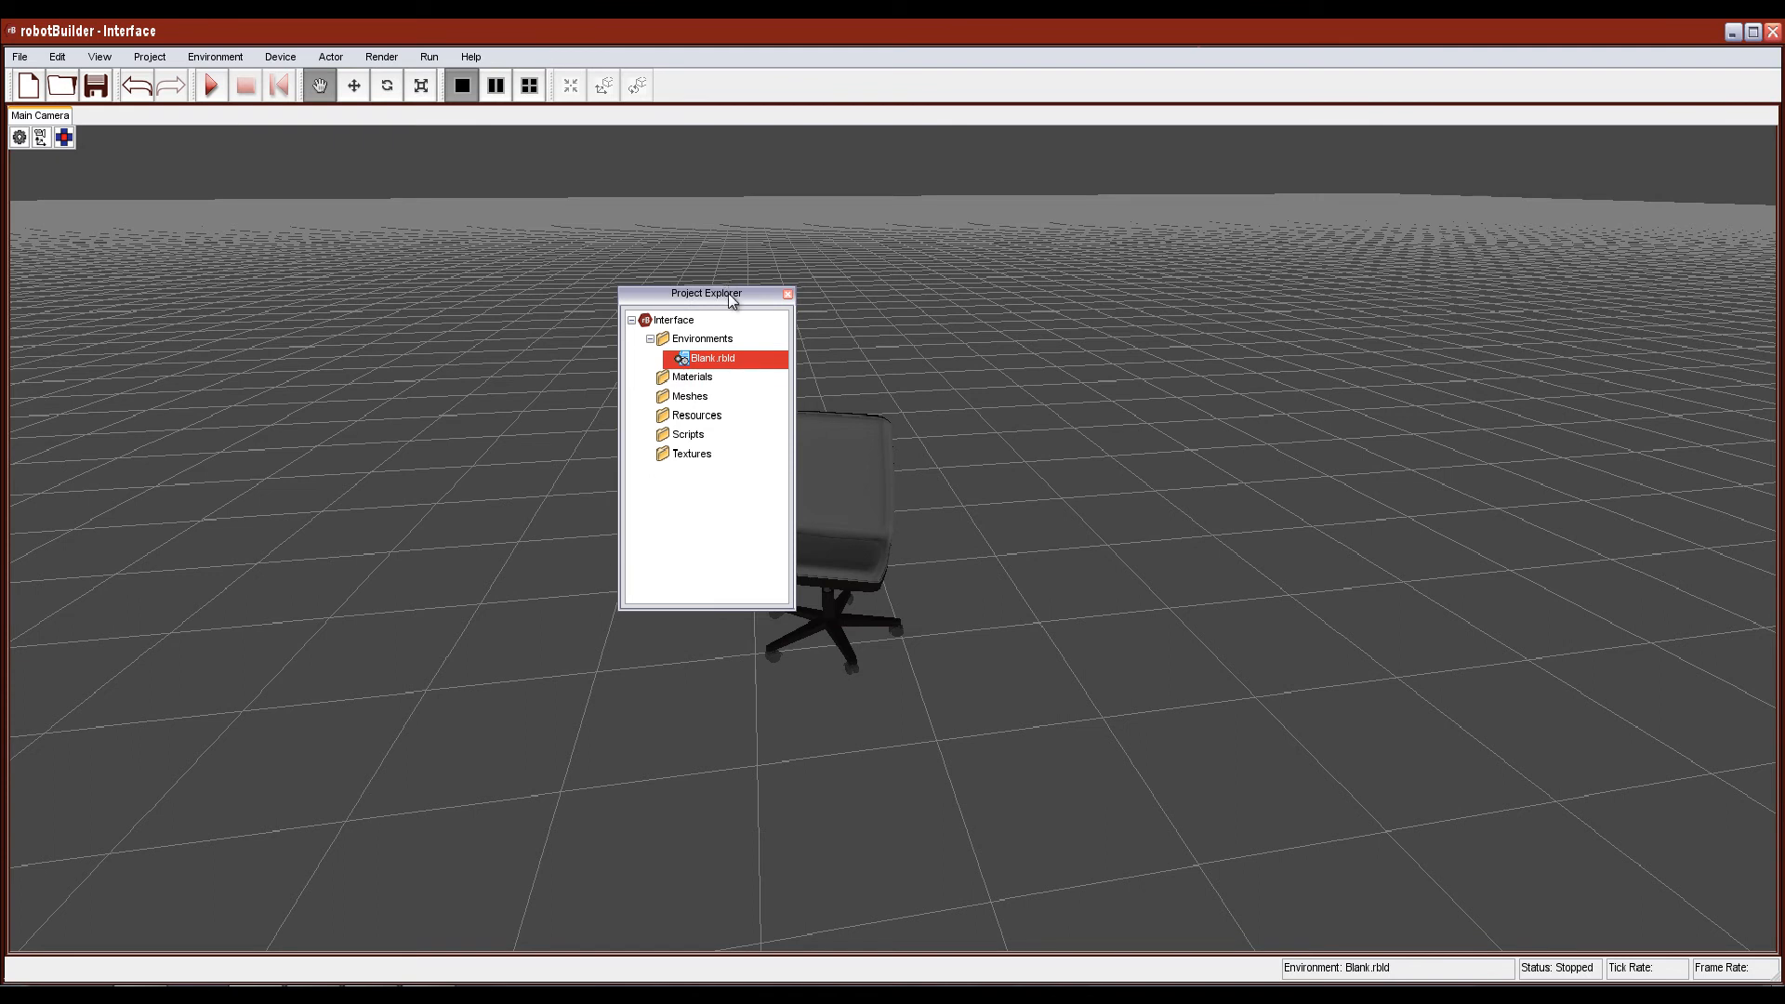
left_click_drag(732, 298, 18, 525)
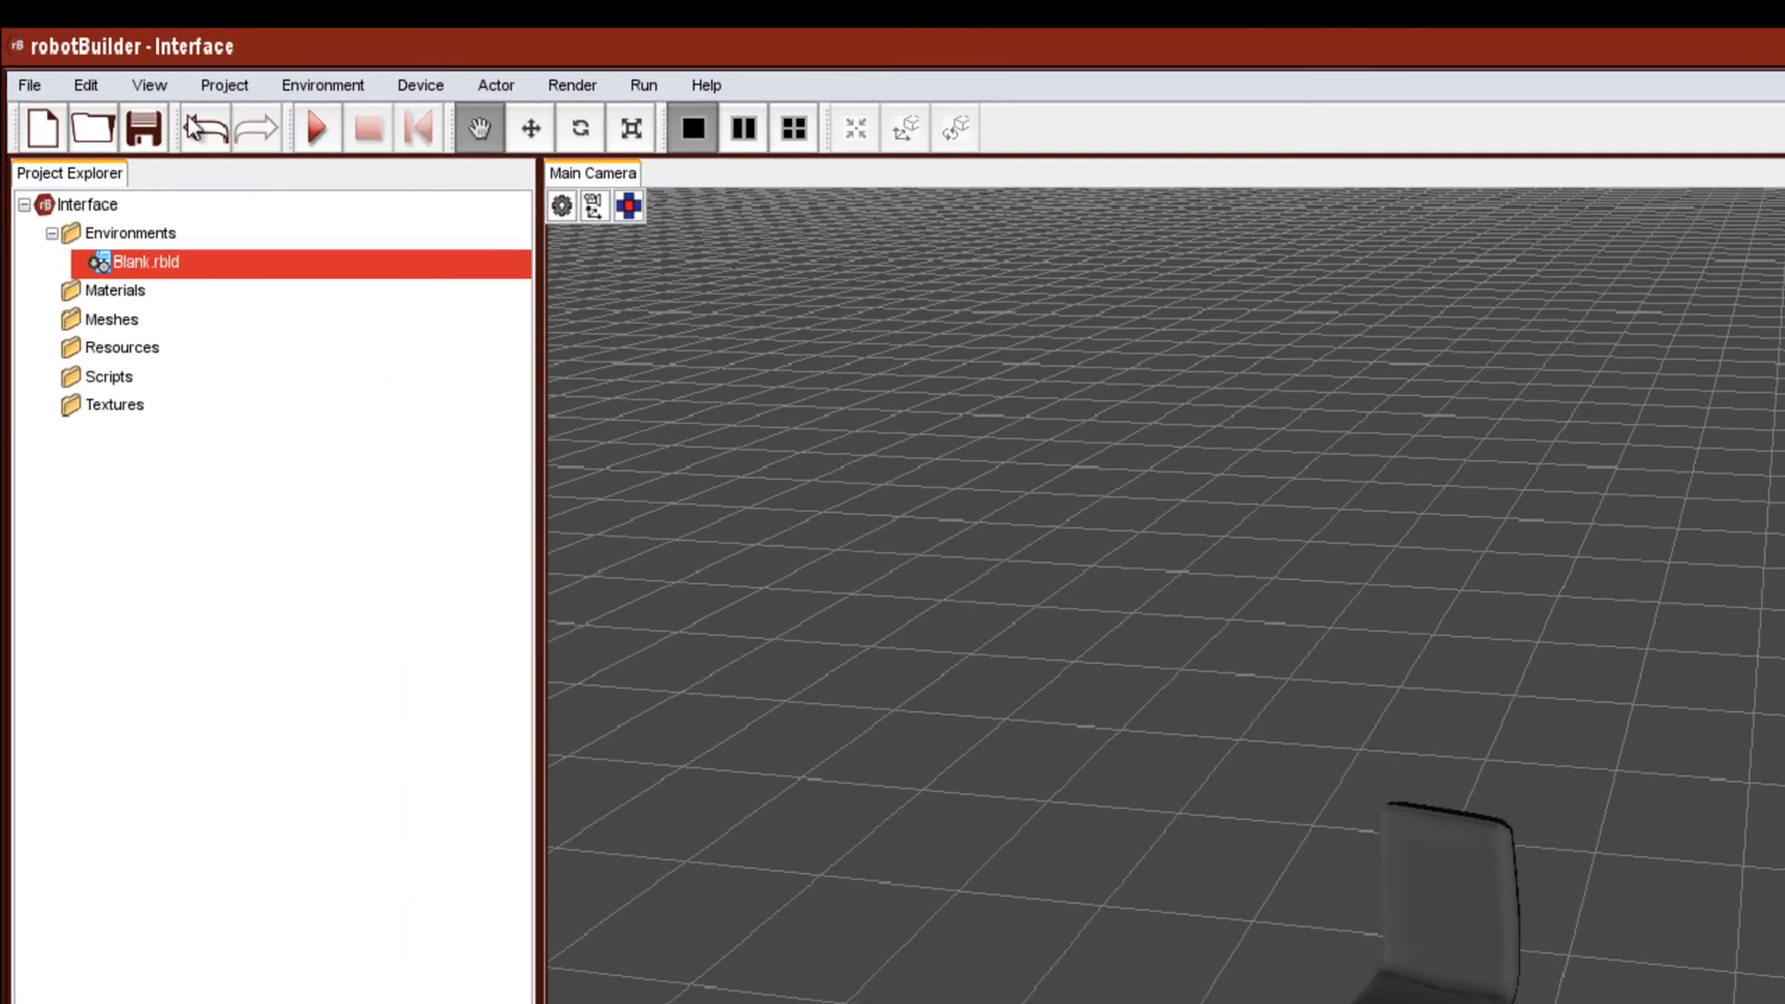
Show the Objects window and dock it in the same pane as the Project Explorer
left_click(154, 87)
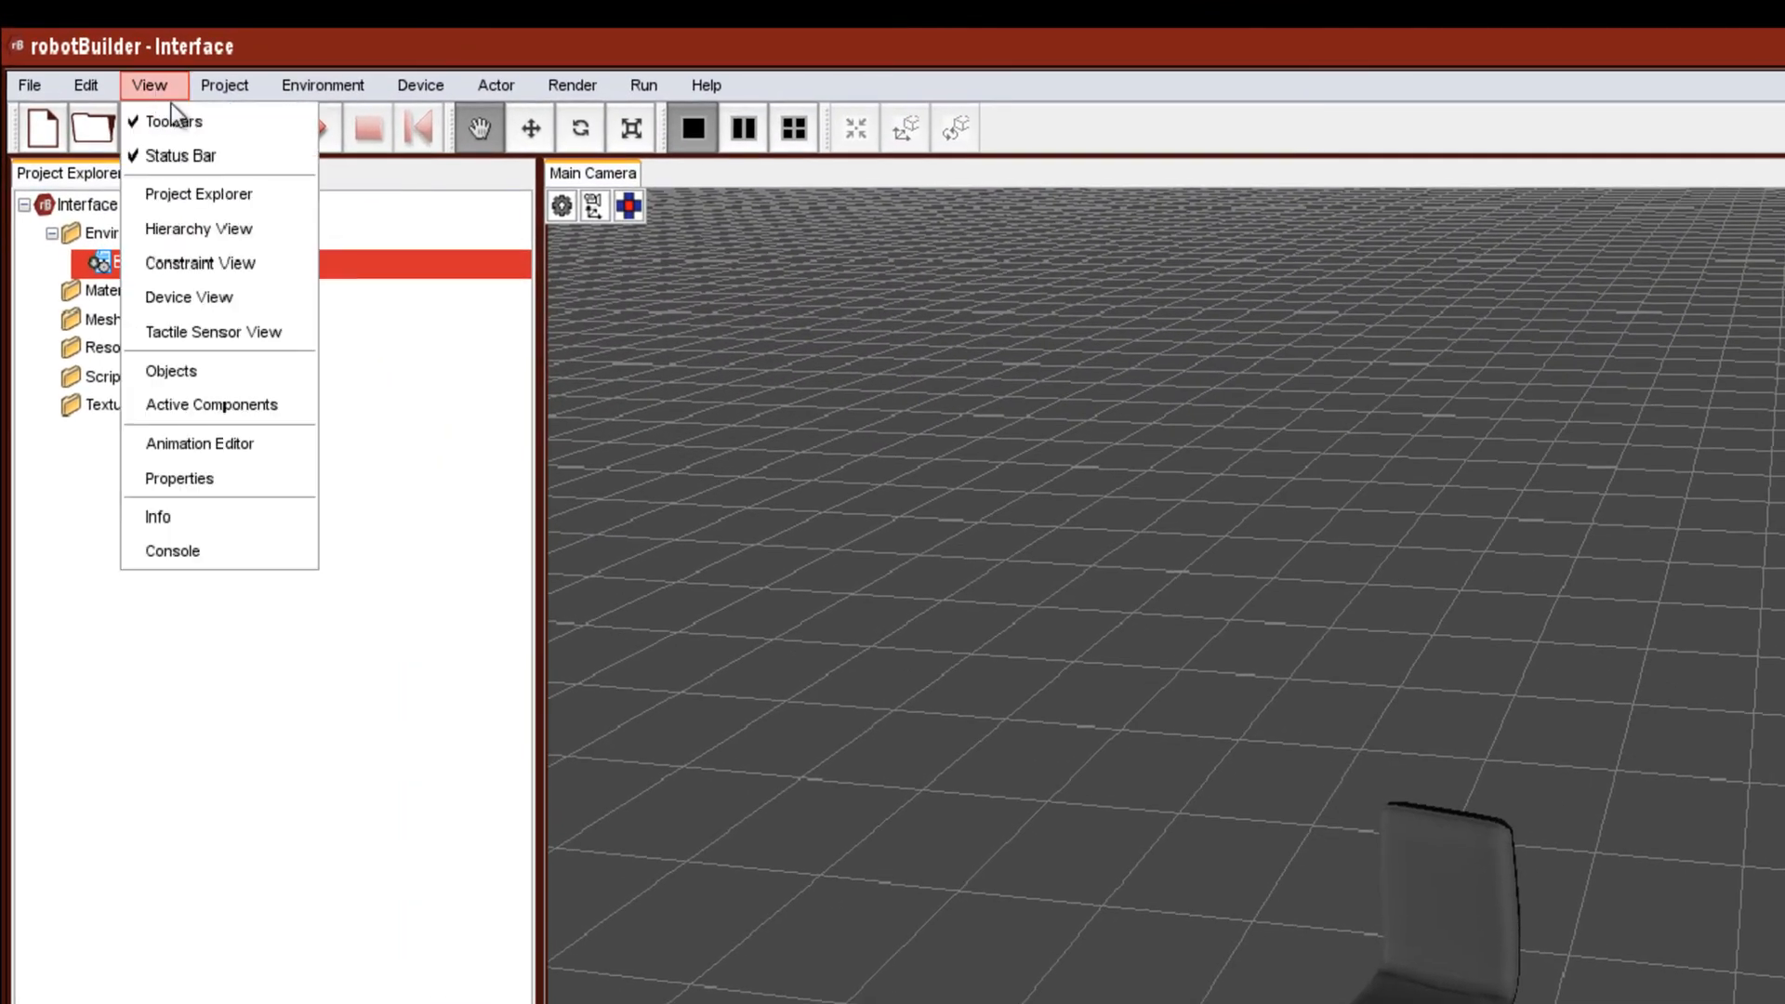
left_click(171, 370)
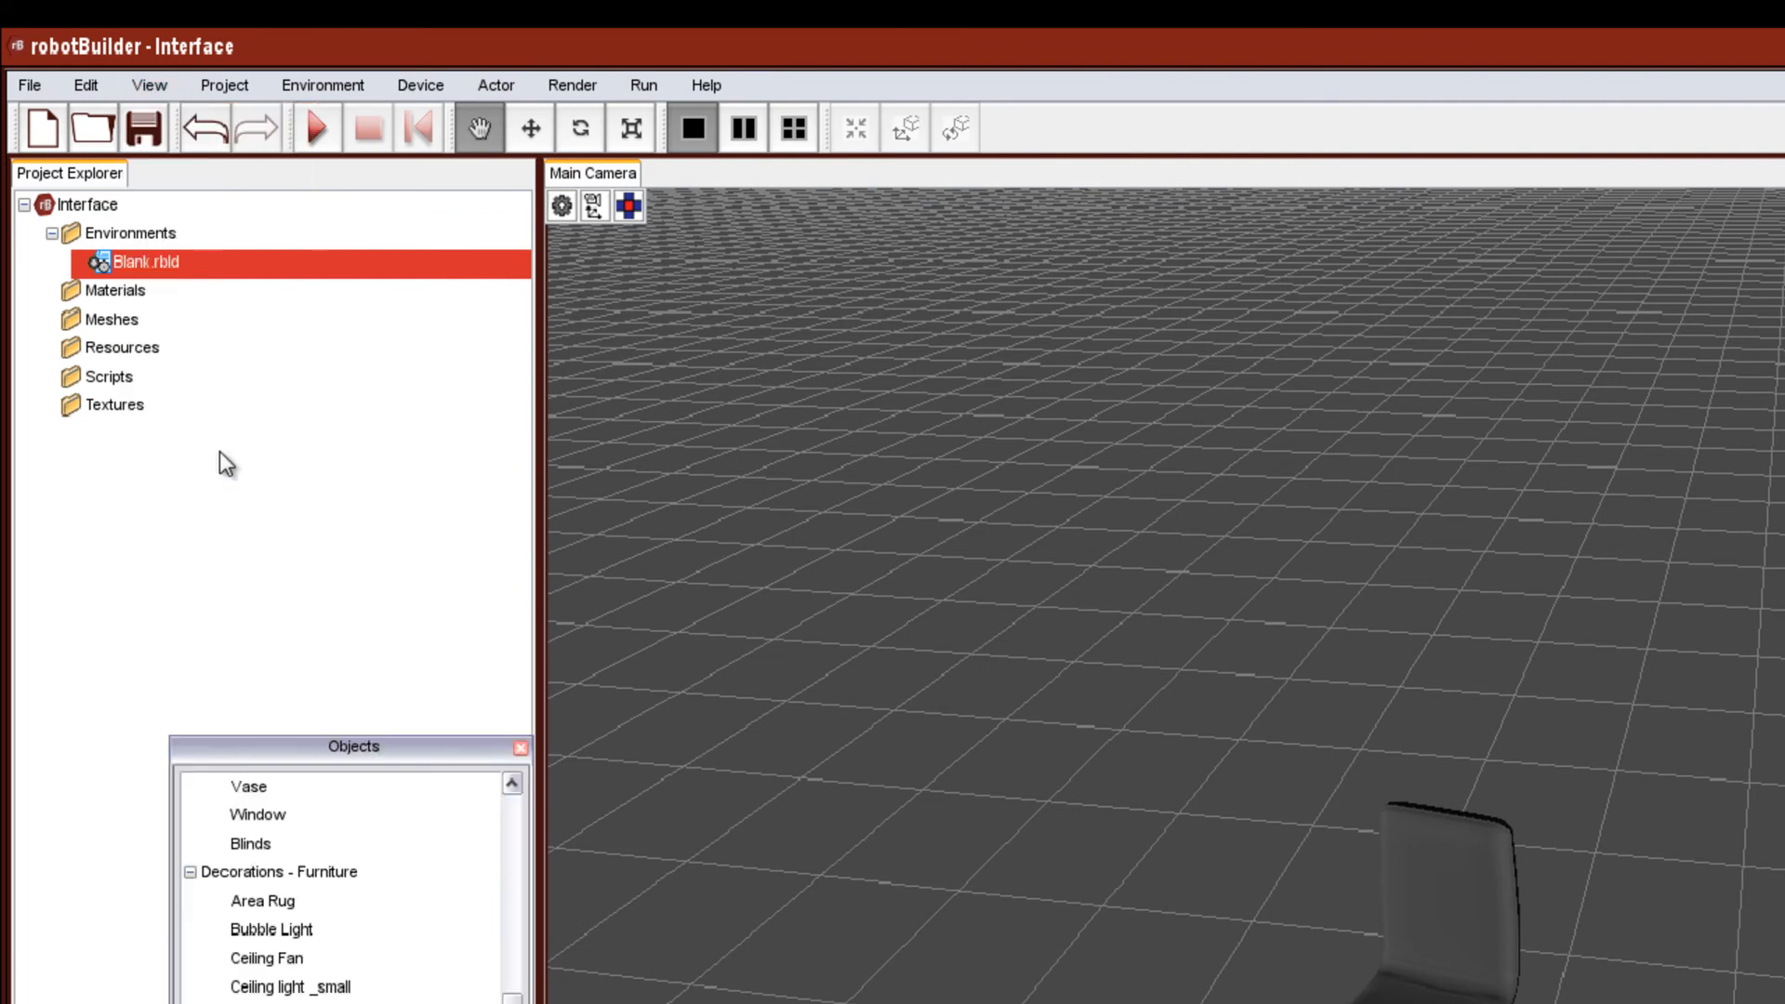
left_click_drag(281, 749, 276, 799)
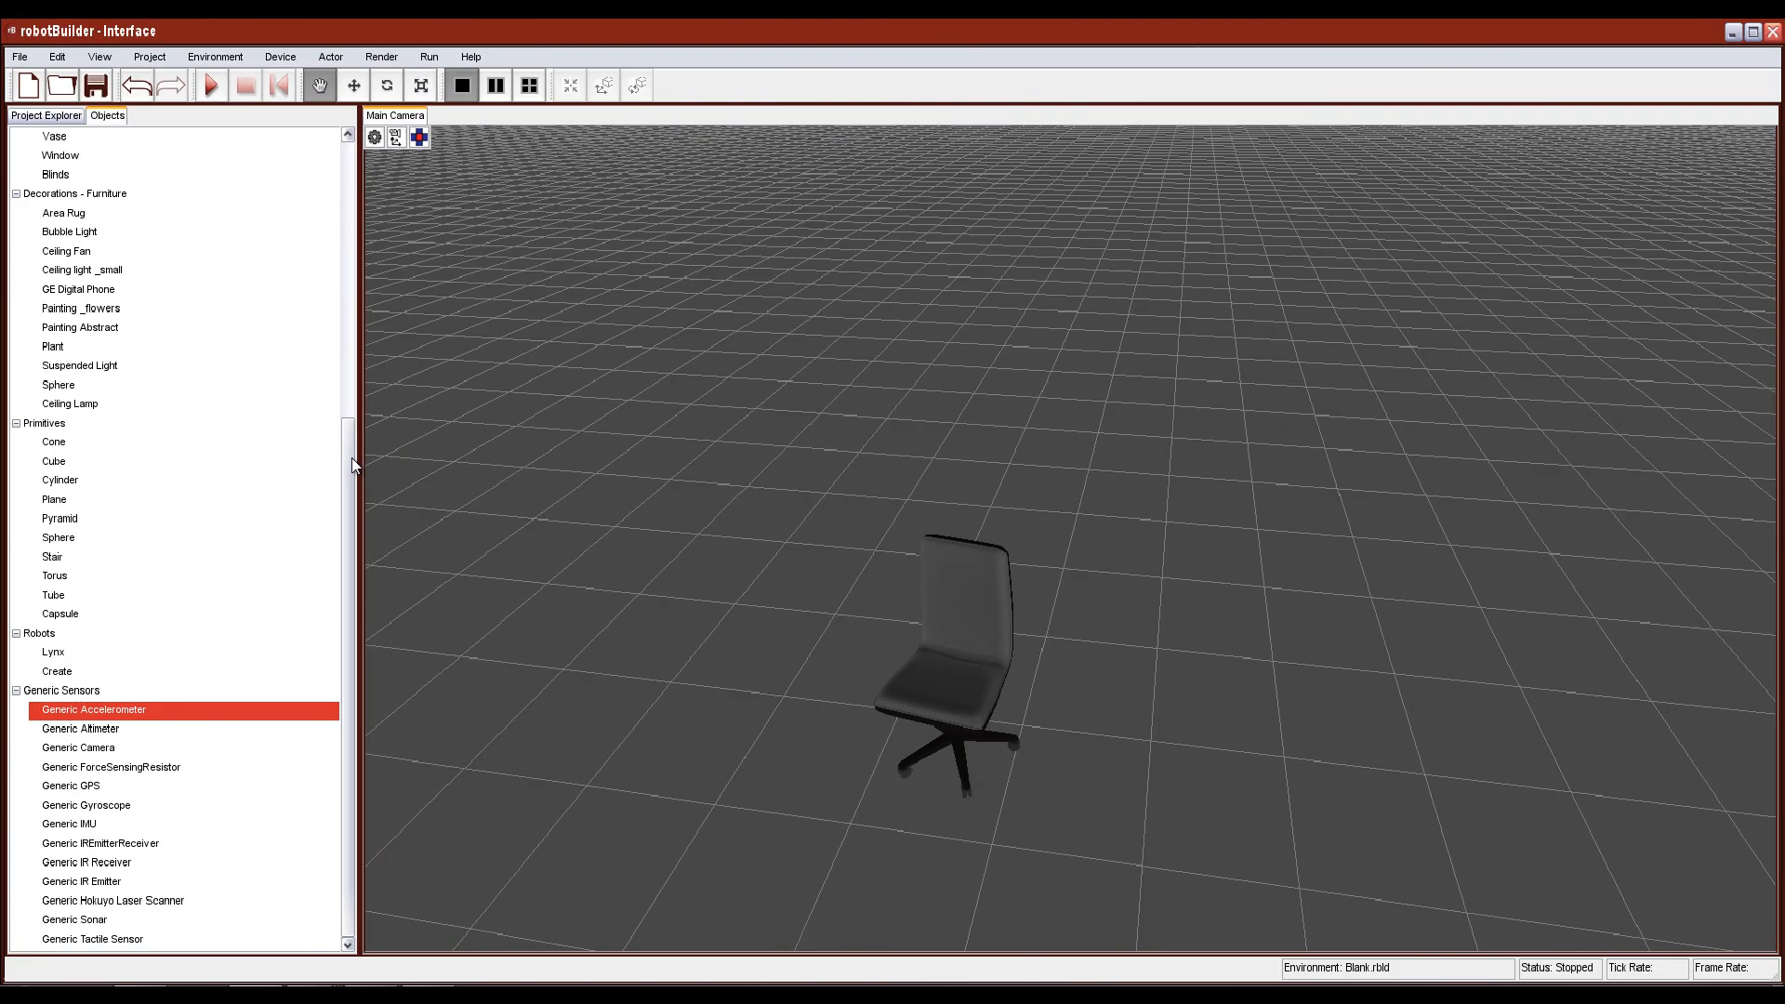
Add the coffetable object from Basic Furniture to the scene, placing it on the grid to the left of the office chair
left_click_drag(352, 458, 396, 478)
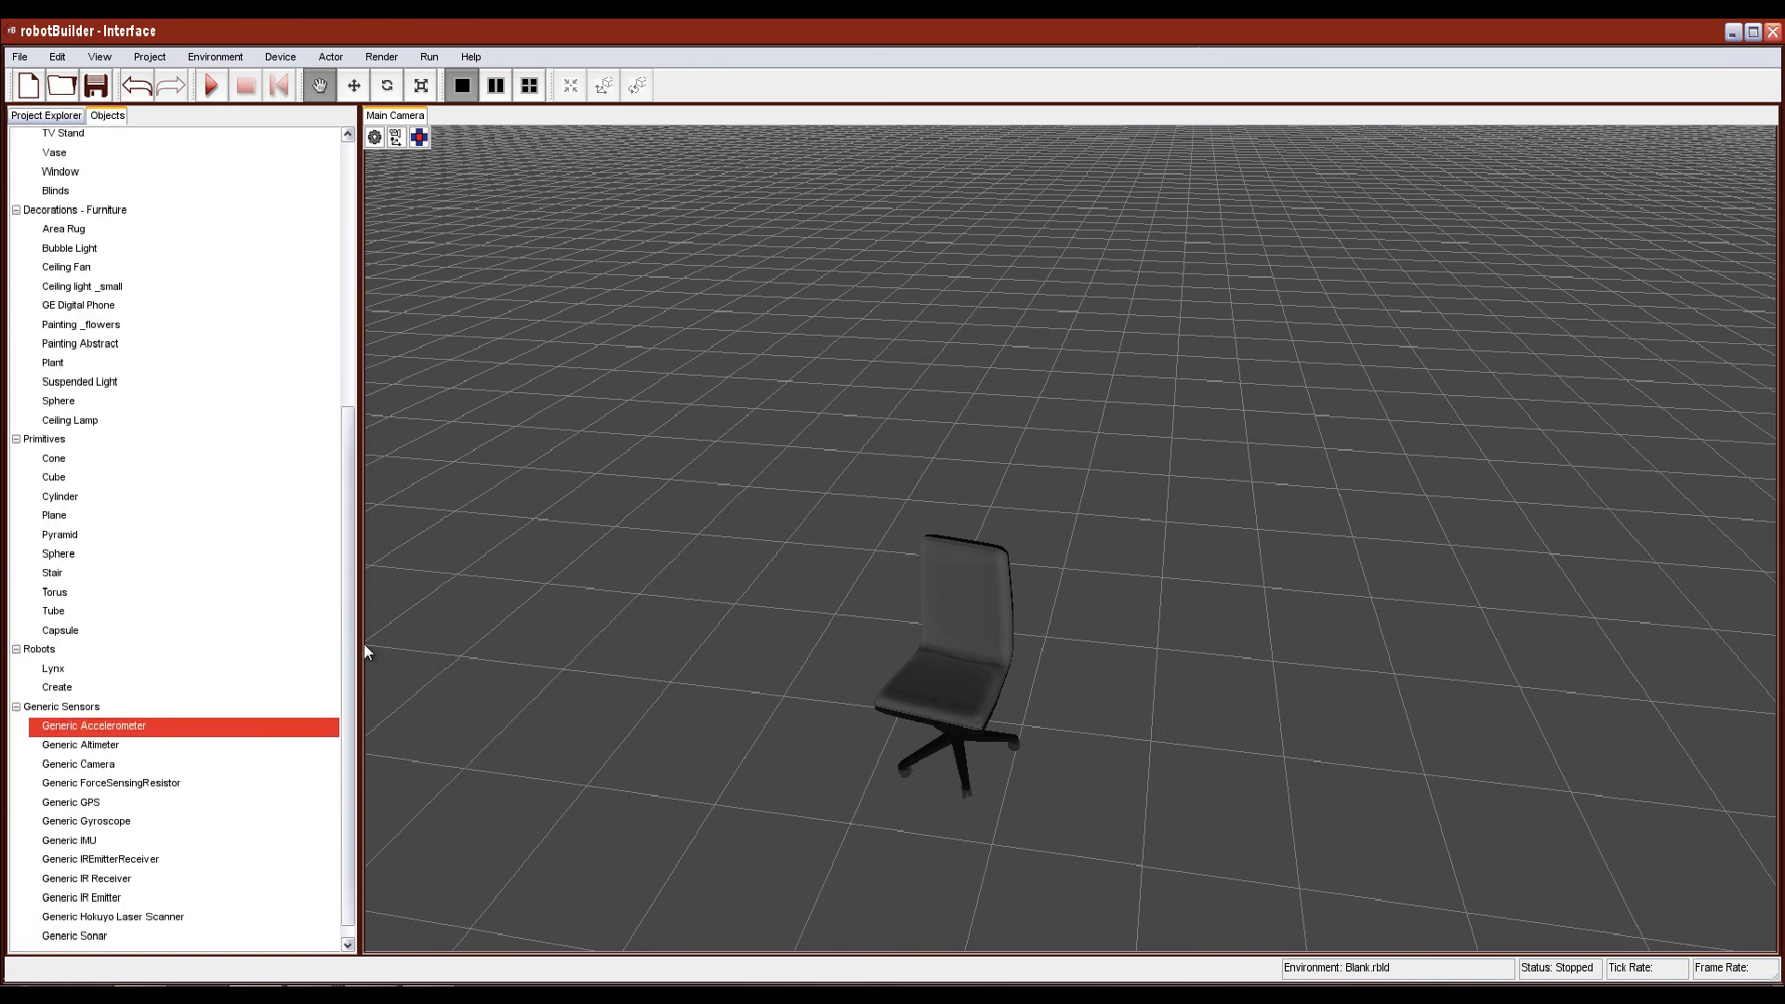
left_click_drag(353, 633, 348, 432)
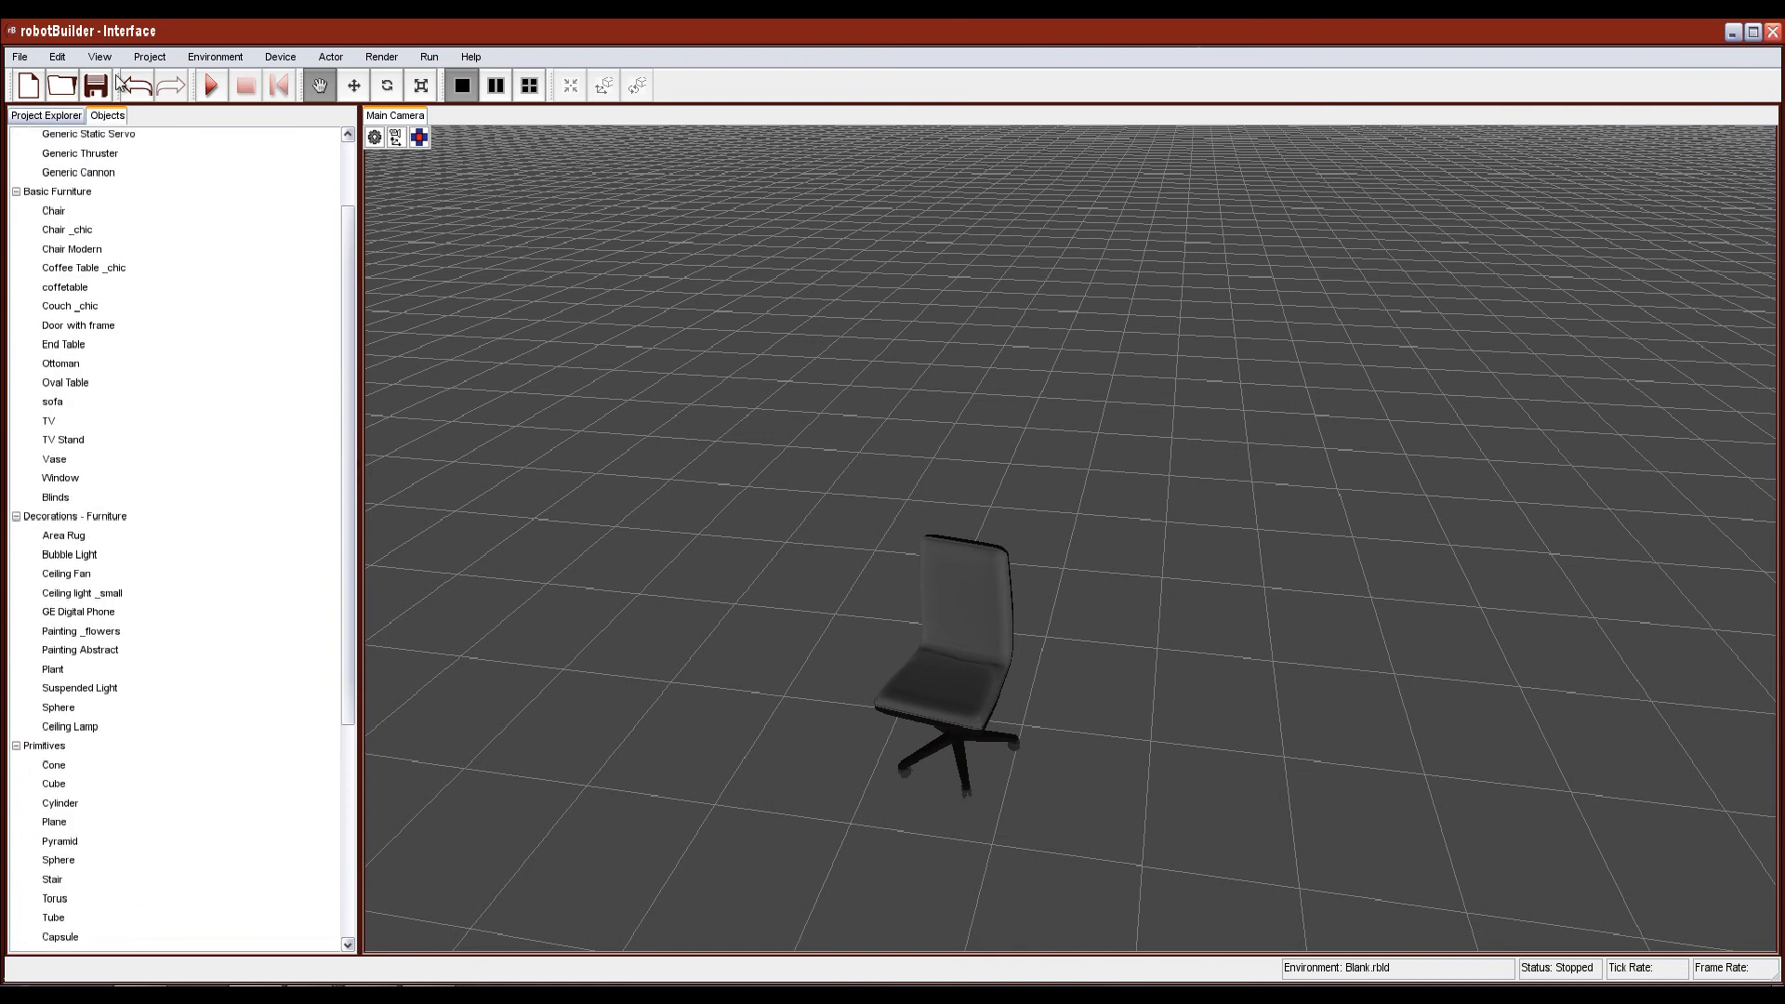
left_click(51, 216)
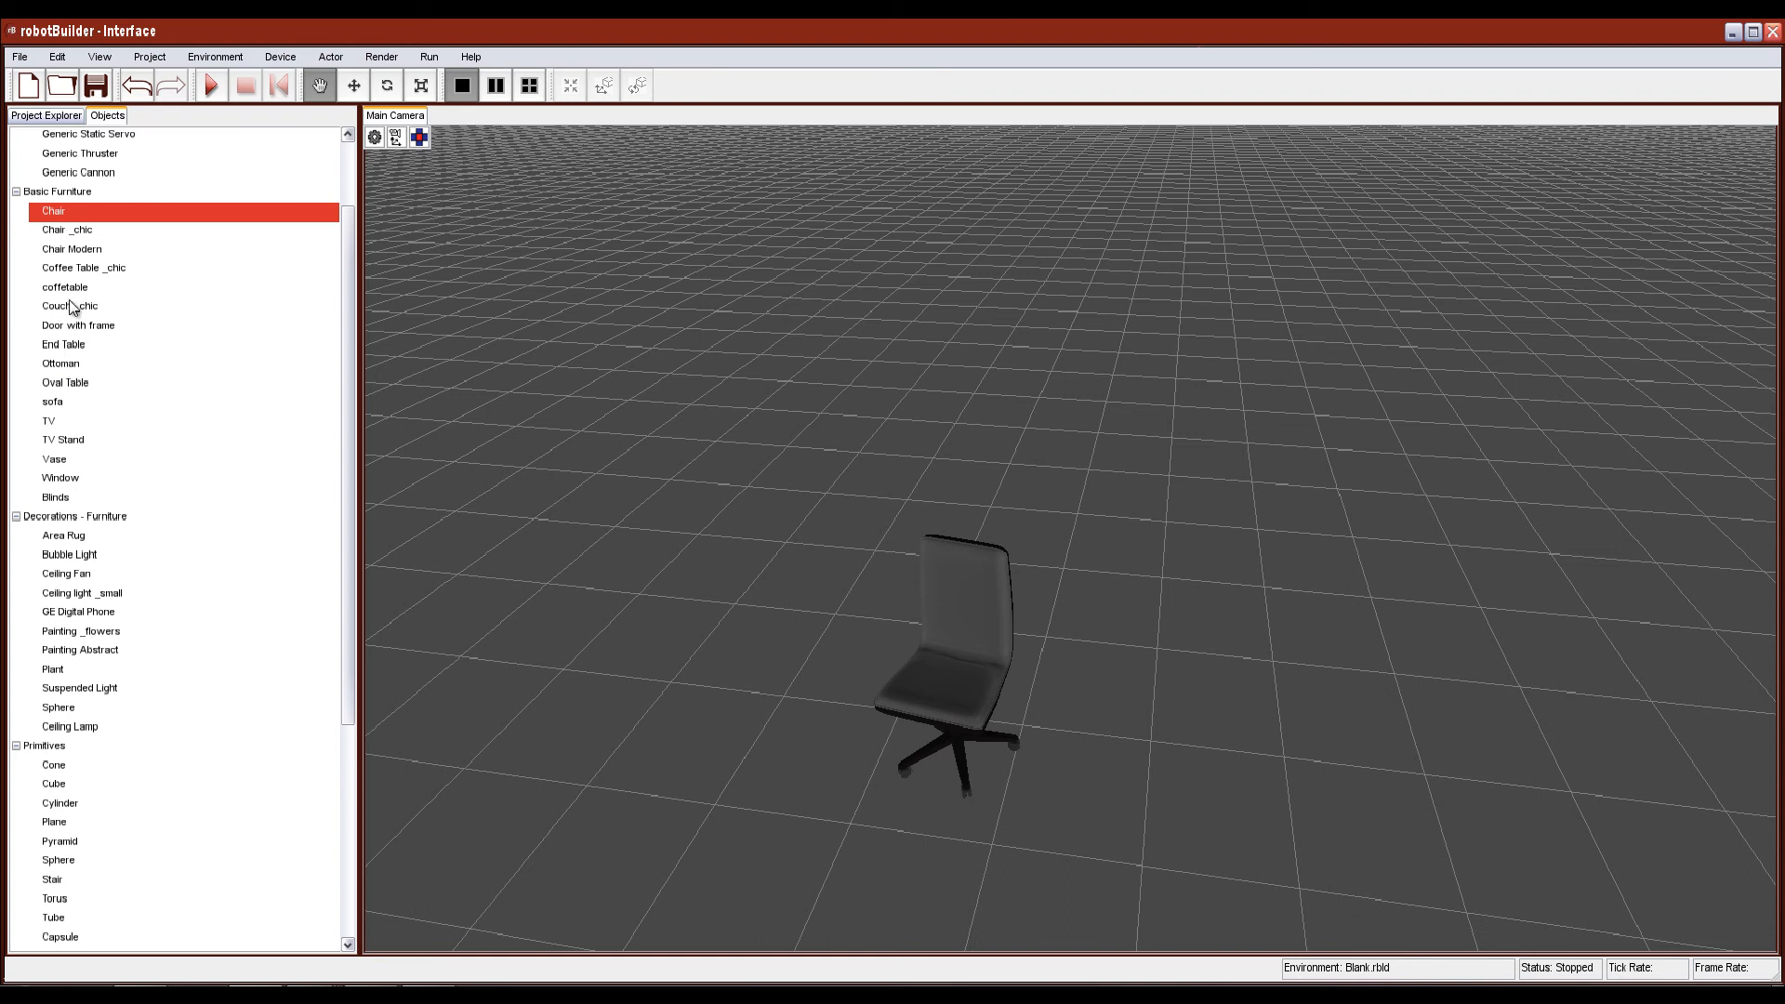
left_click_drag(73, 296, 627, 687)
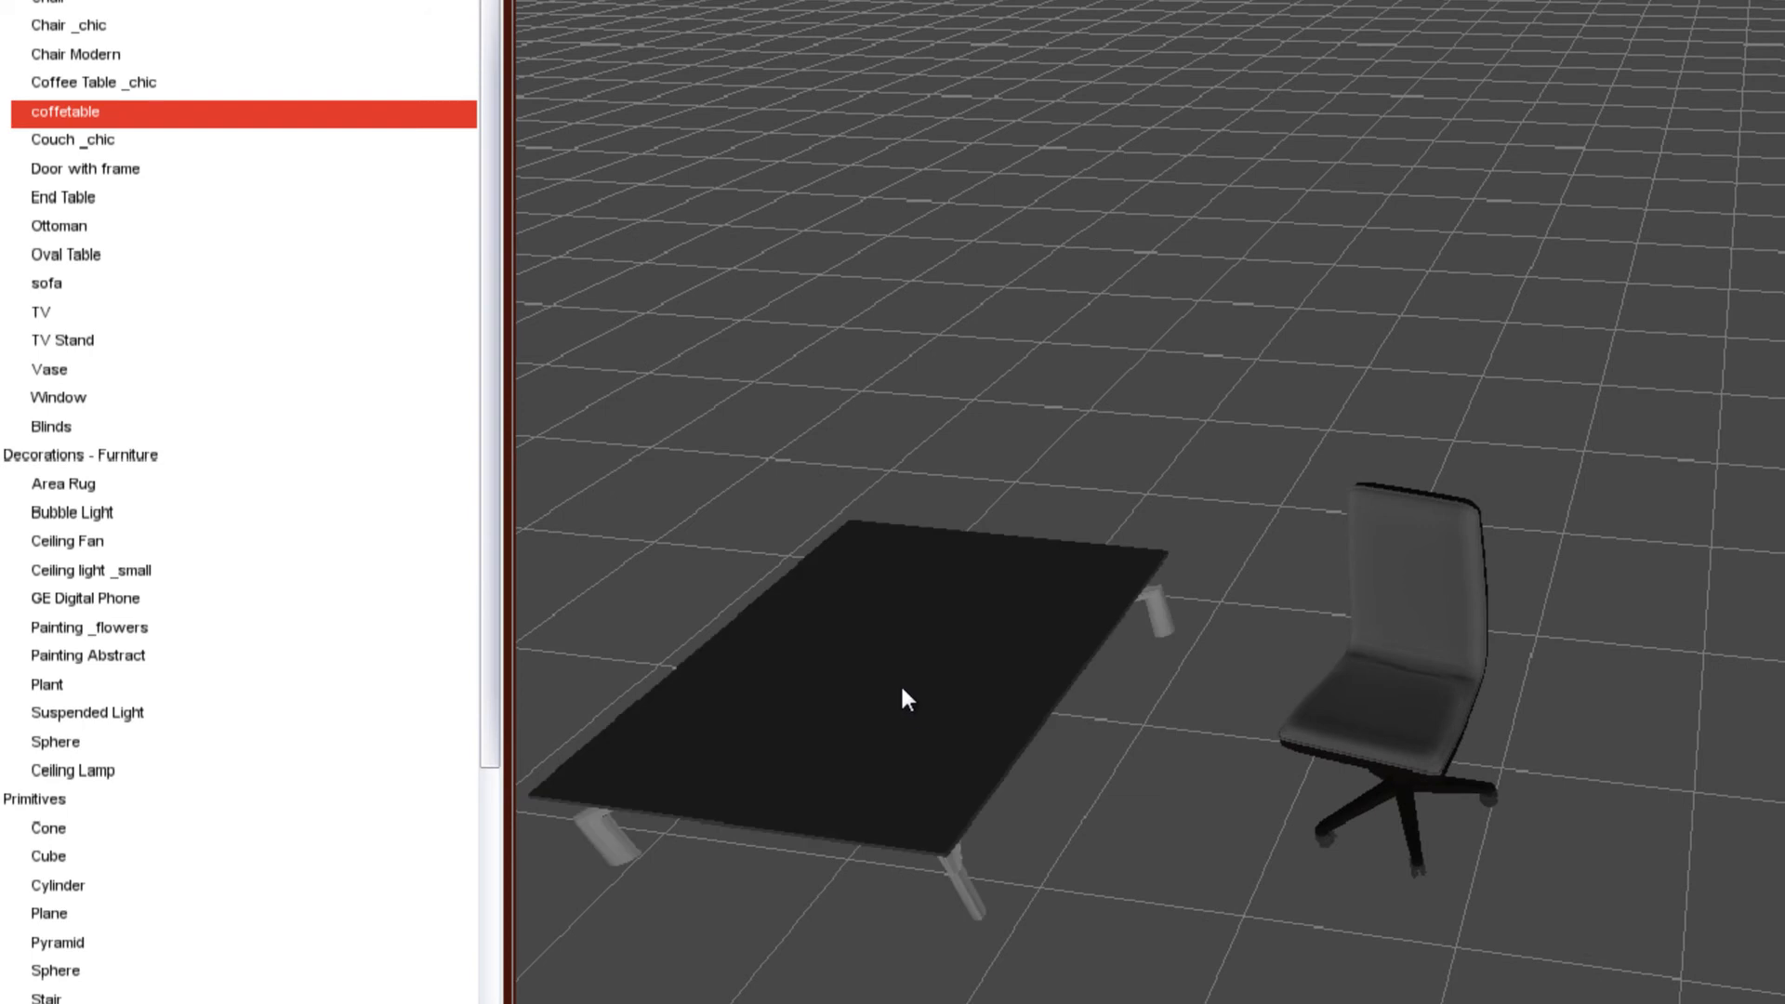
Add the Cone primitive to the scene, placing it on the grid behind the office chair
left_click_drag(490, 482, 538, 700)
left_click_drag(58, 487, 58, 487)
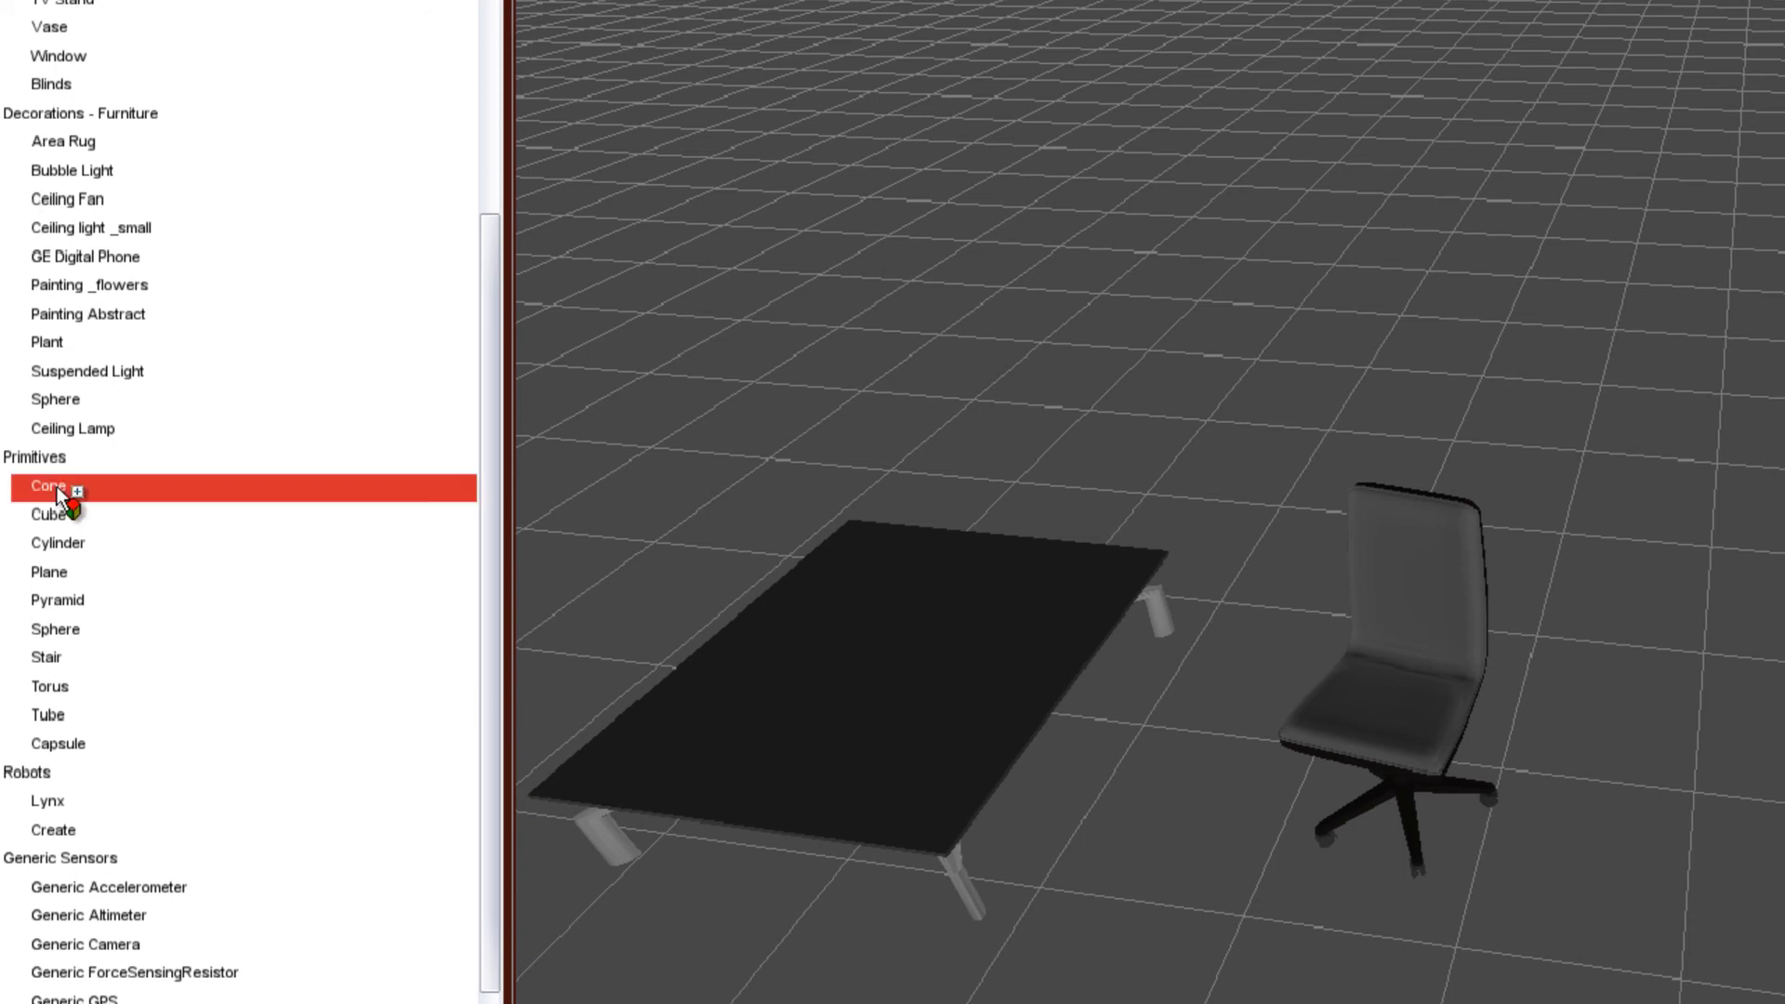
left_click_drag(431, 369, 1236, 344)
Browse the Generic Sensors entries and add the Lynx robot to the scene in front of the office chair
left_click_drag(495, 725, 526, 889)
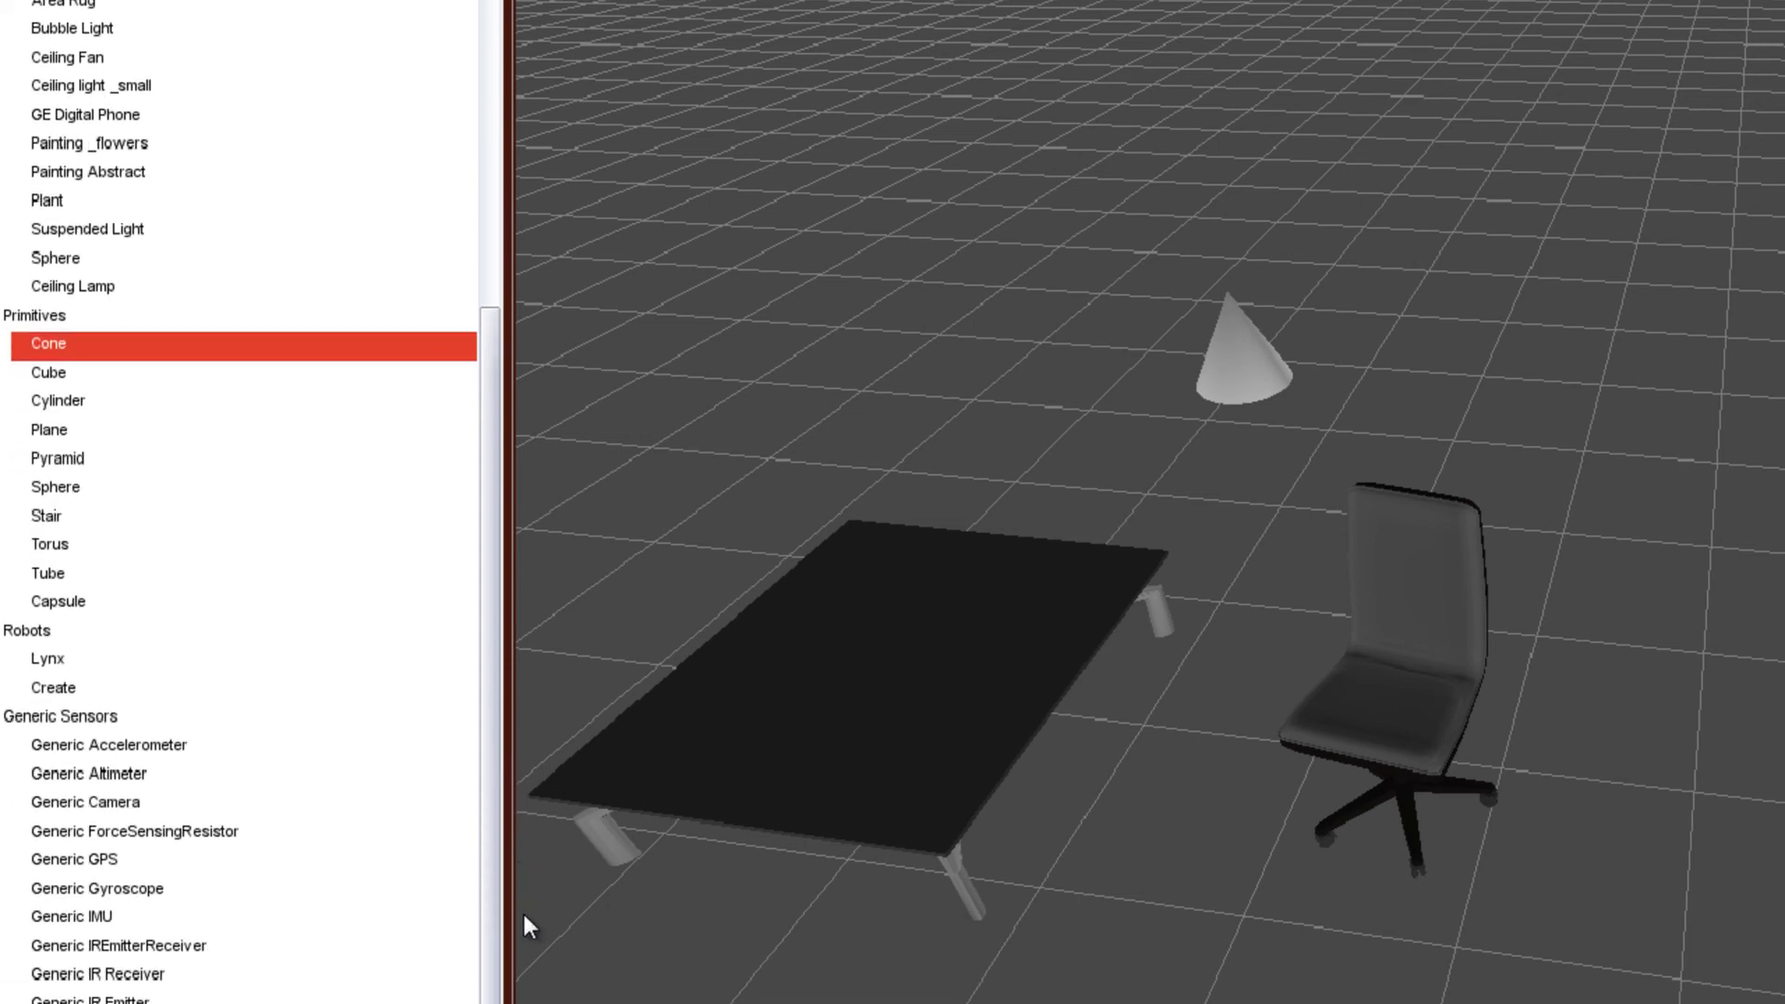
left_click(149, 809)
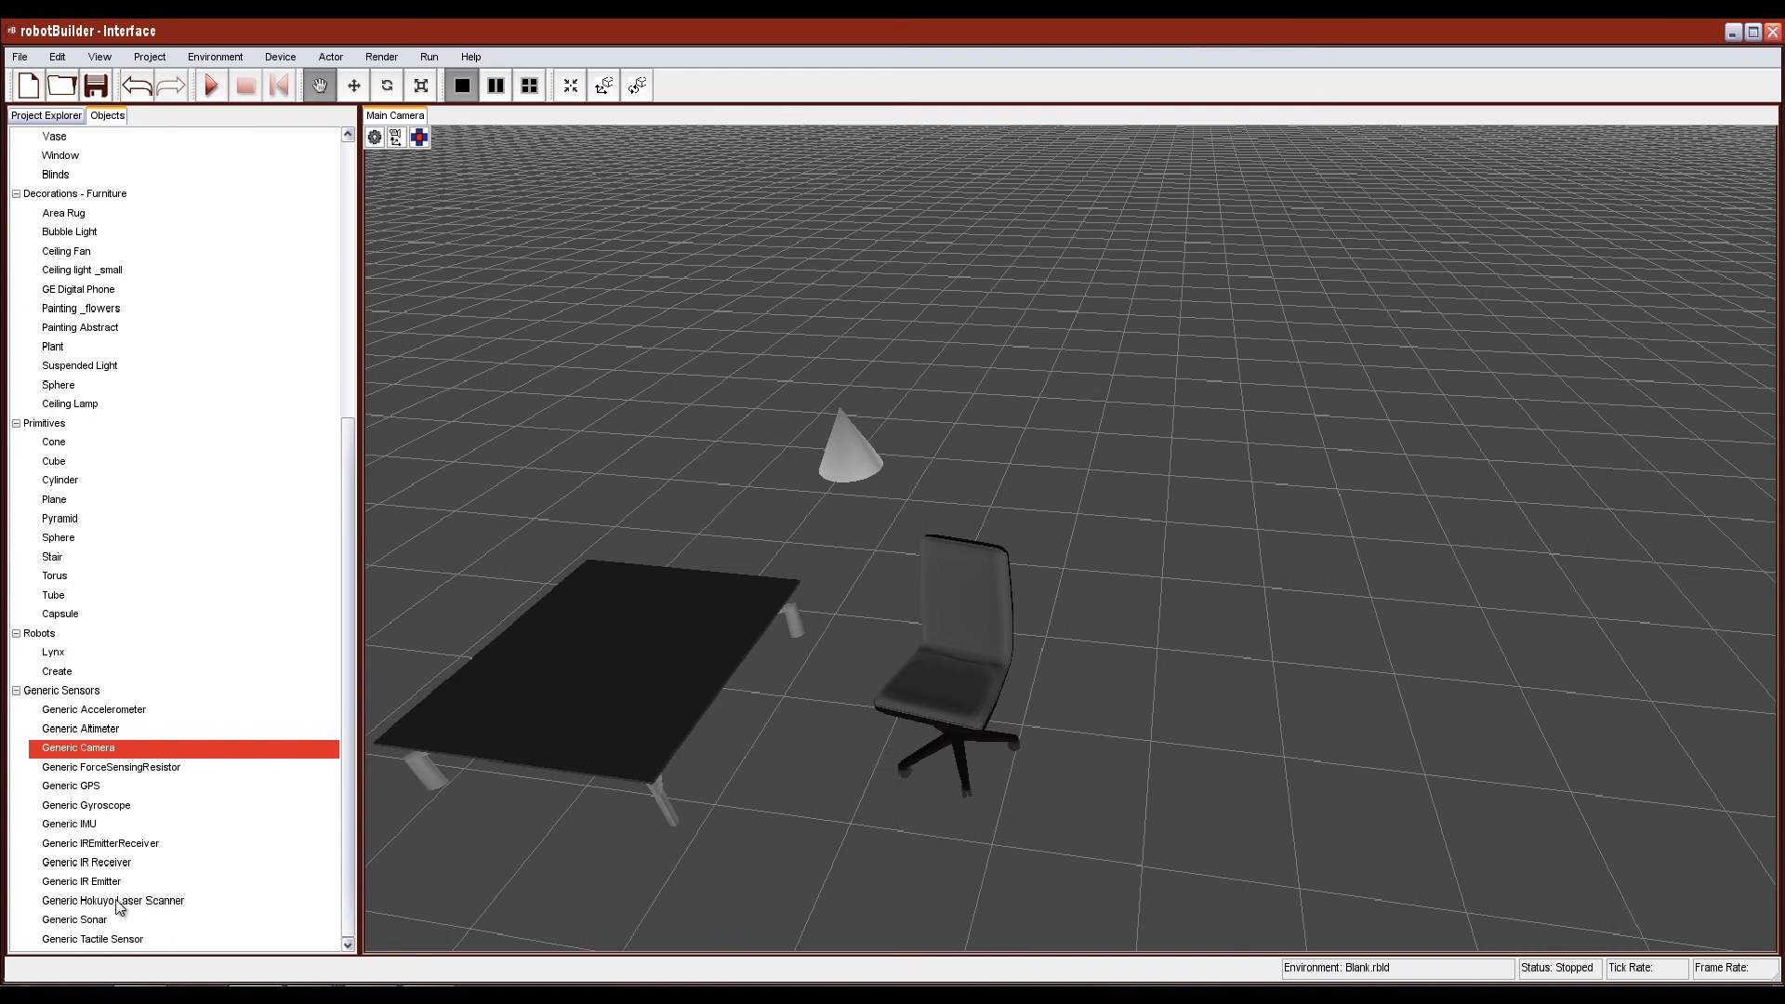
left_click(106, 920)
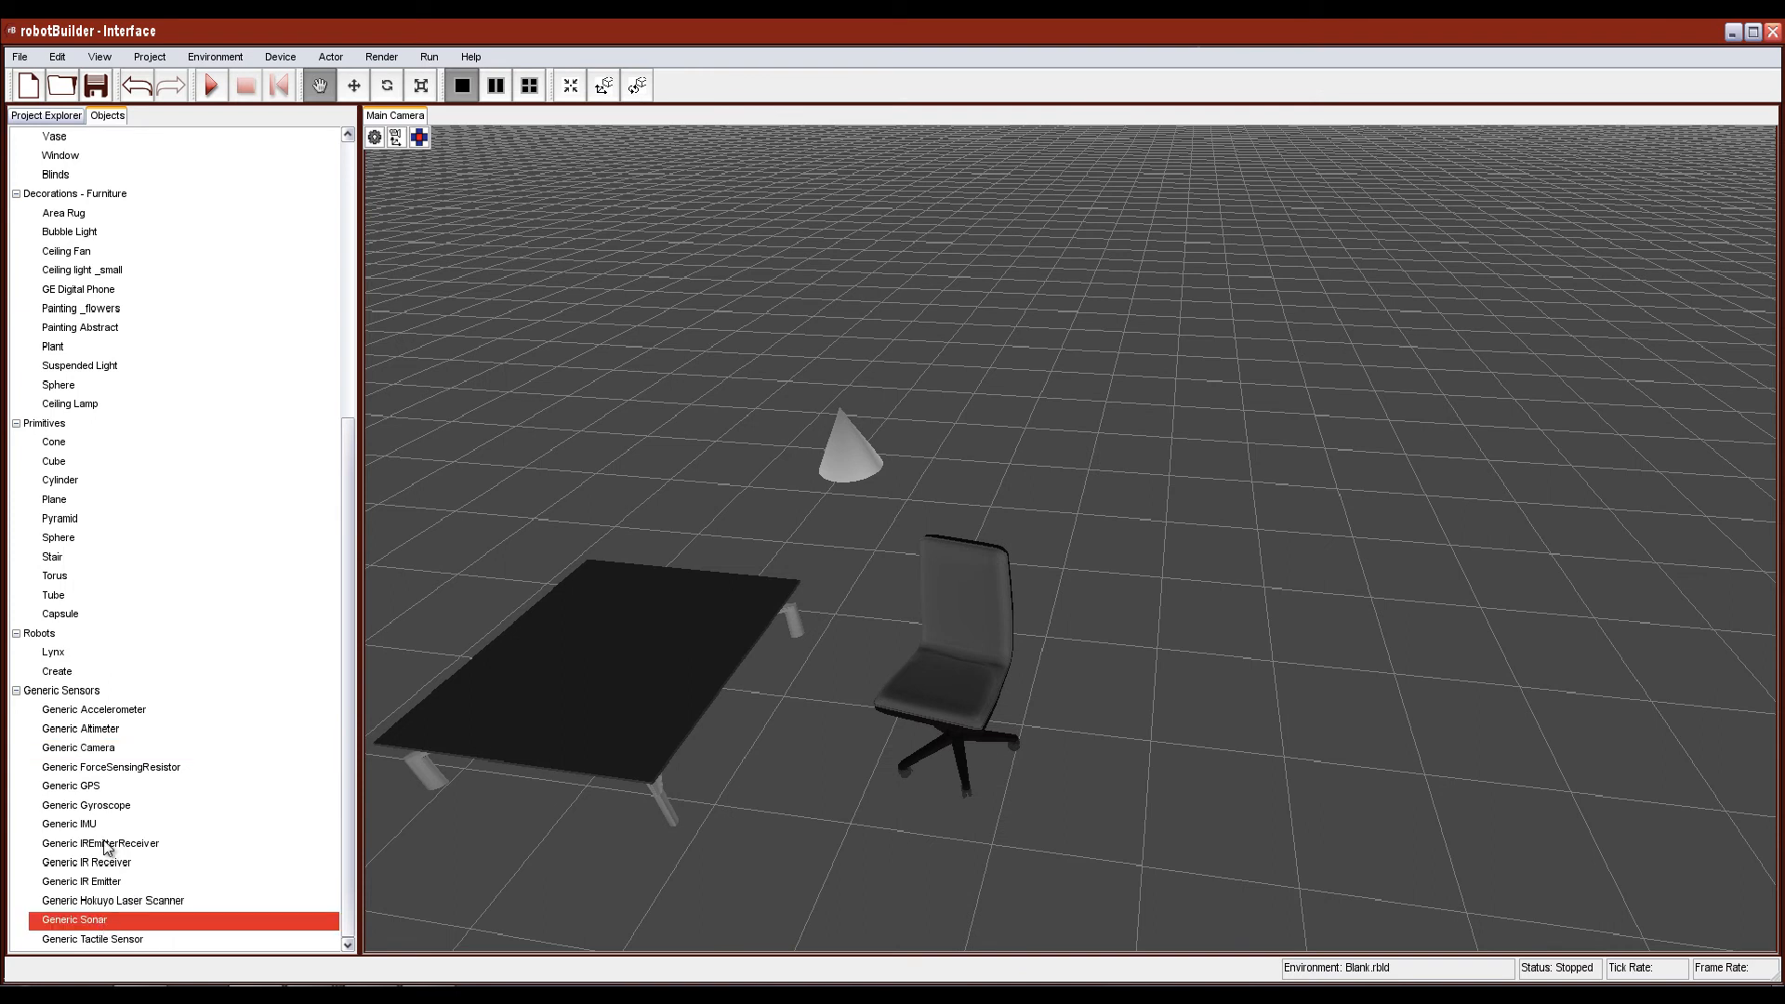
left_click(123, 711)
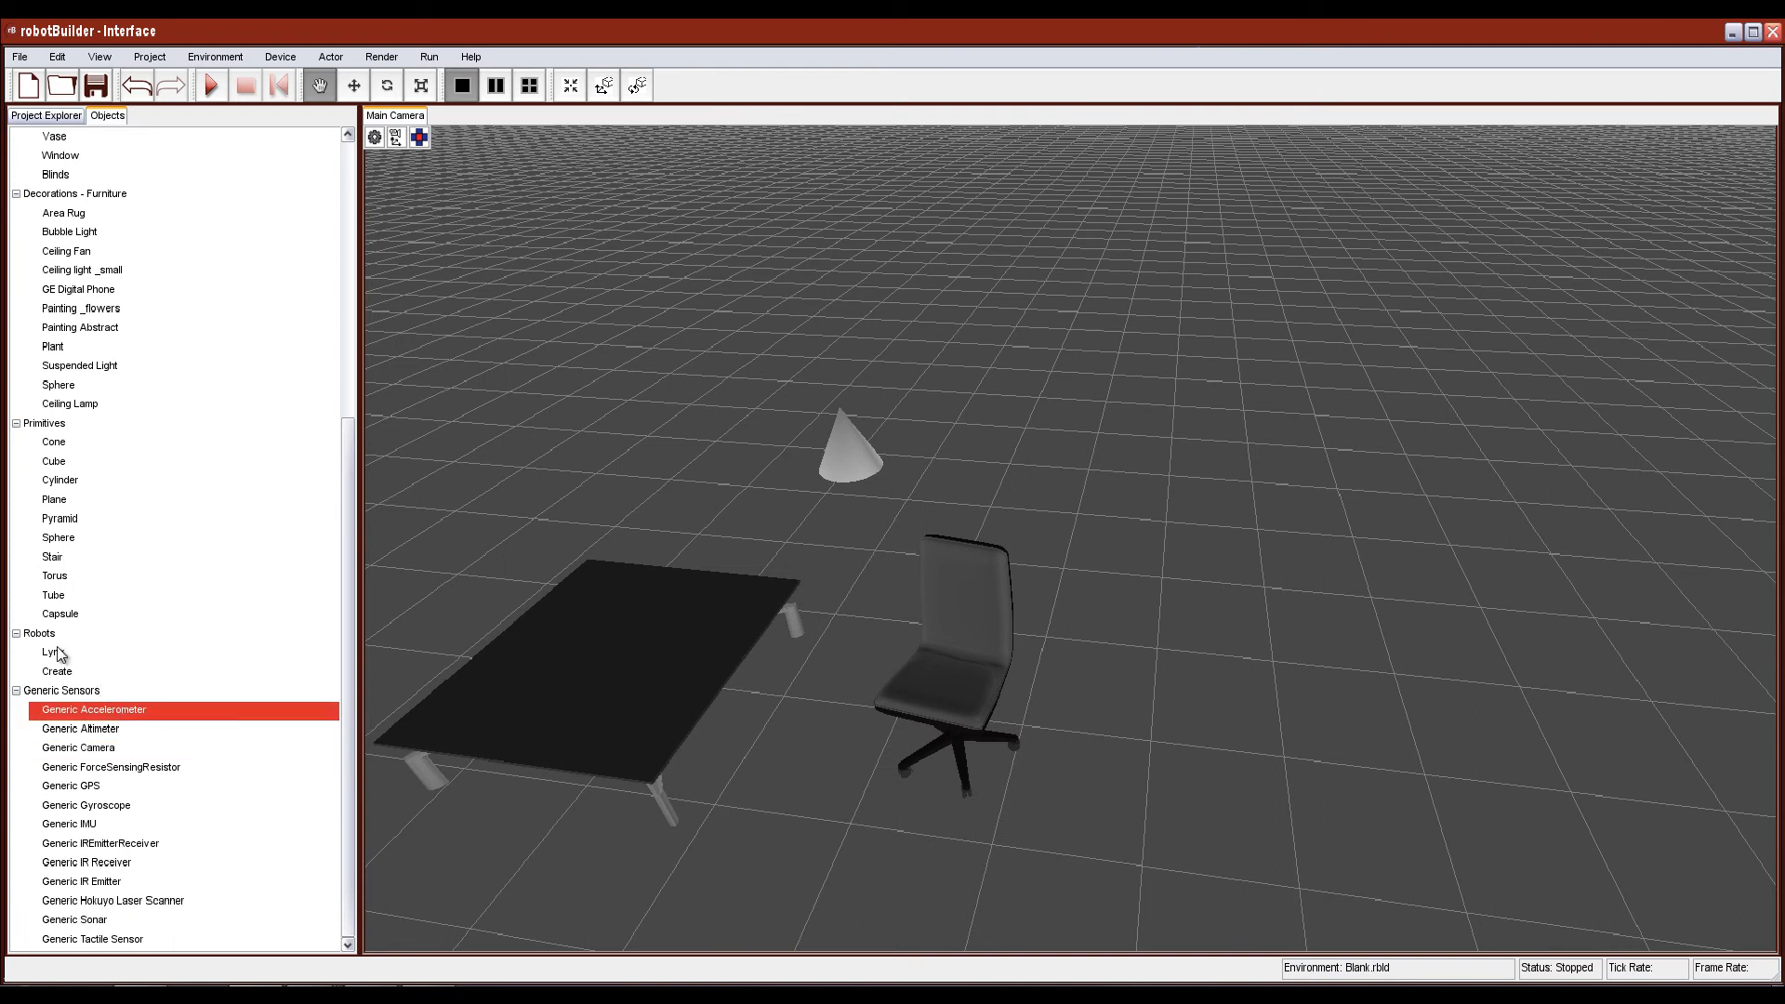
left_click_drag(58, 654, 908, 909)
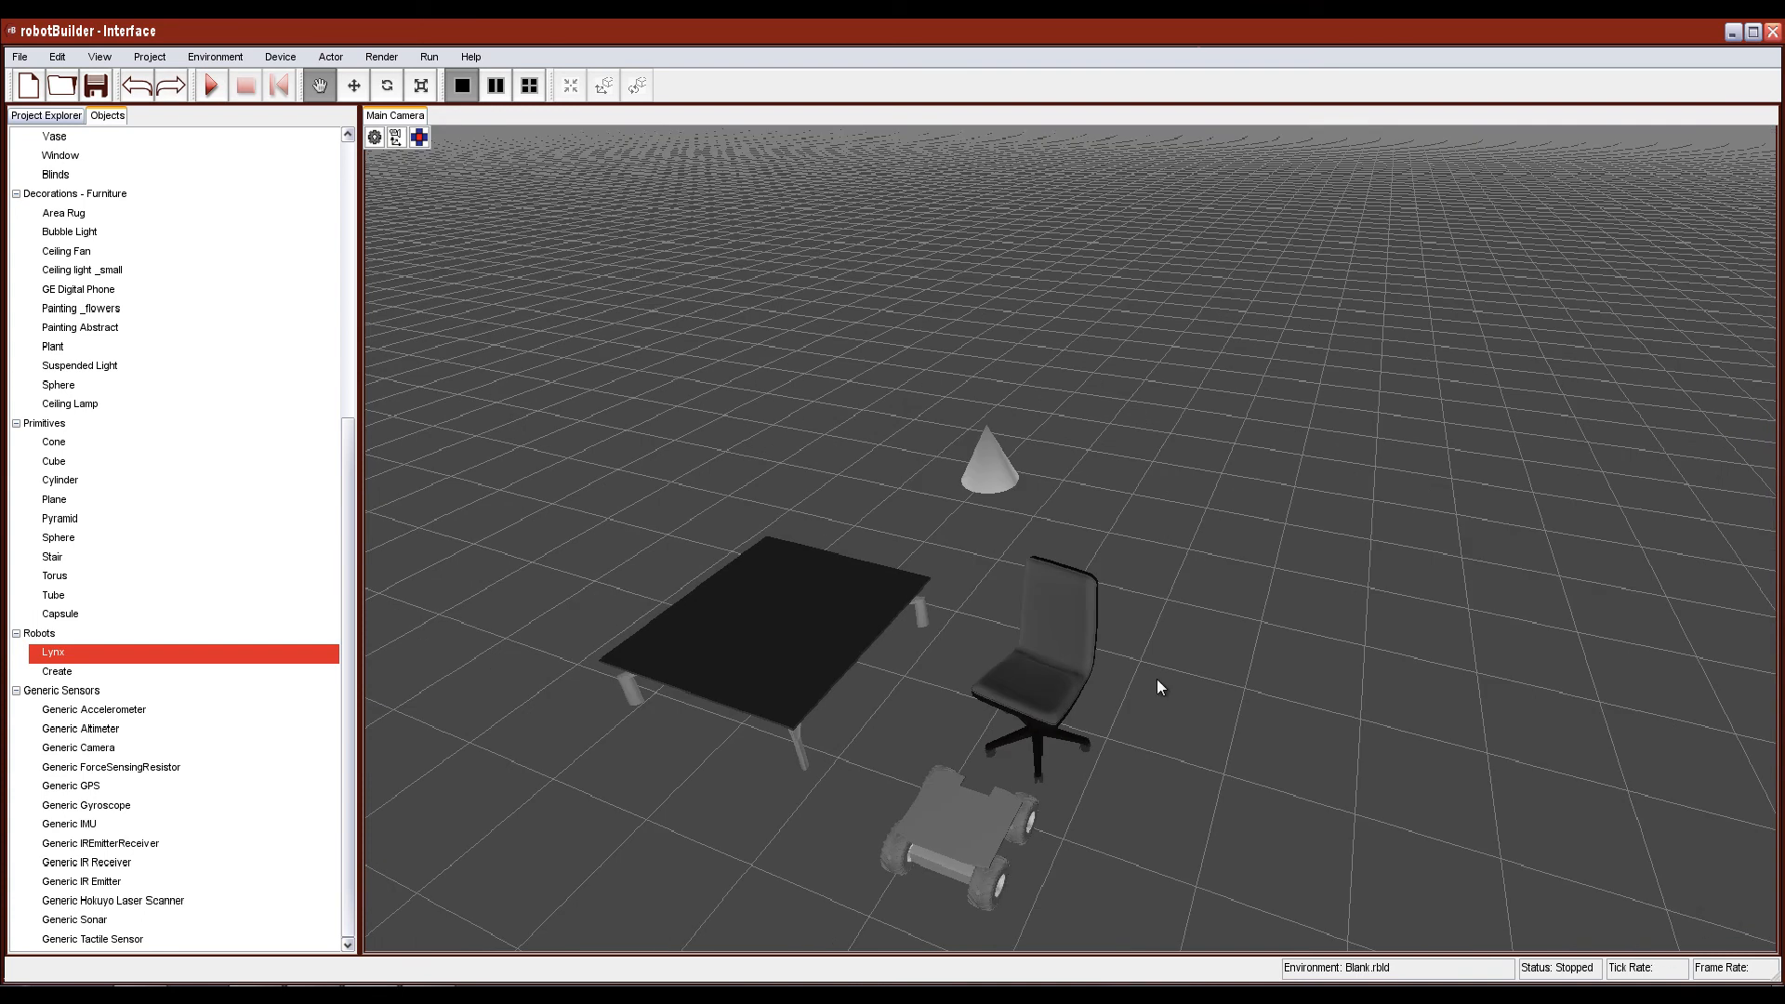
Show the Hierarchy View and move its floating window clear of the scene objects
left_click(92, 57)
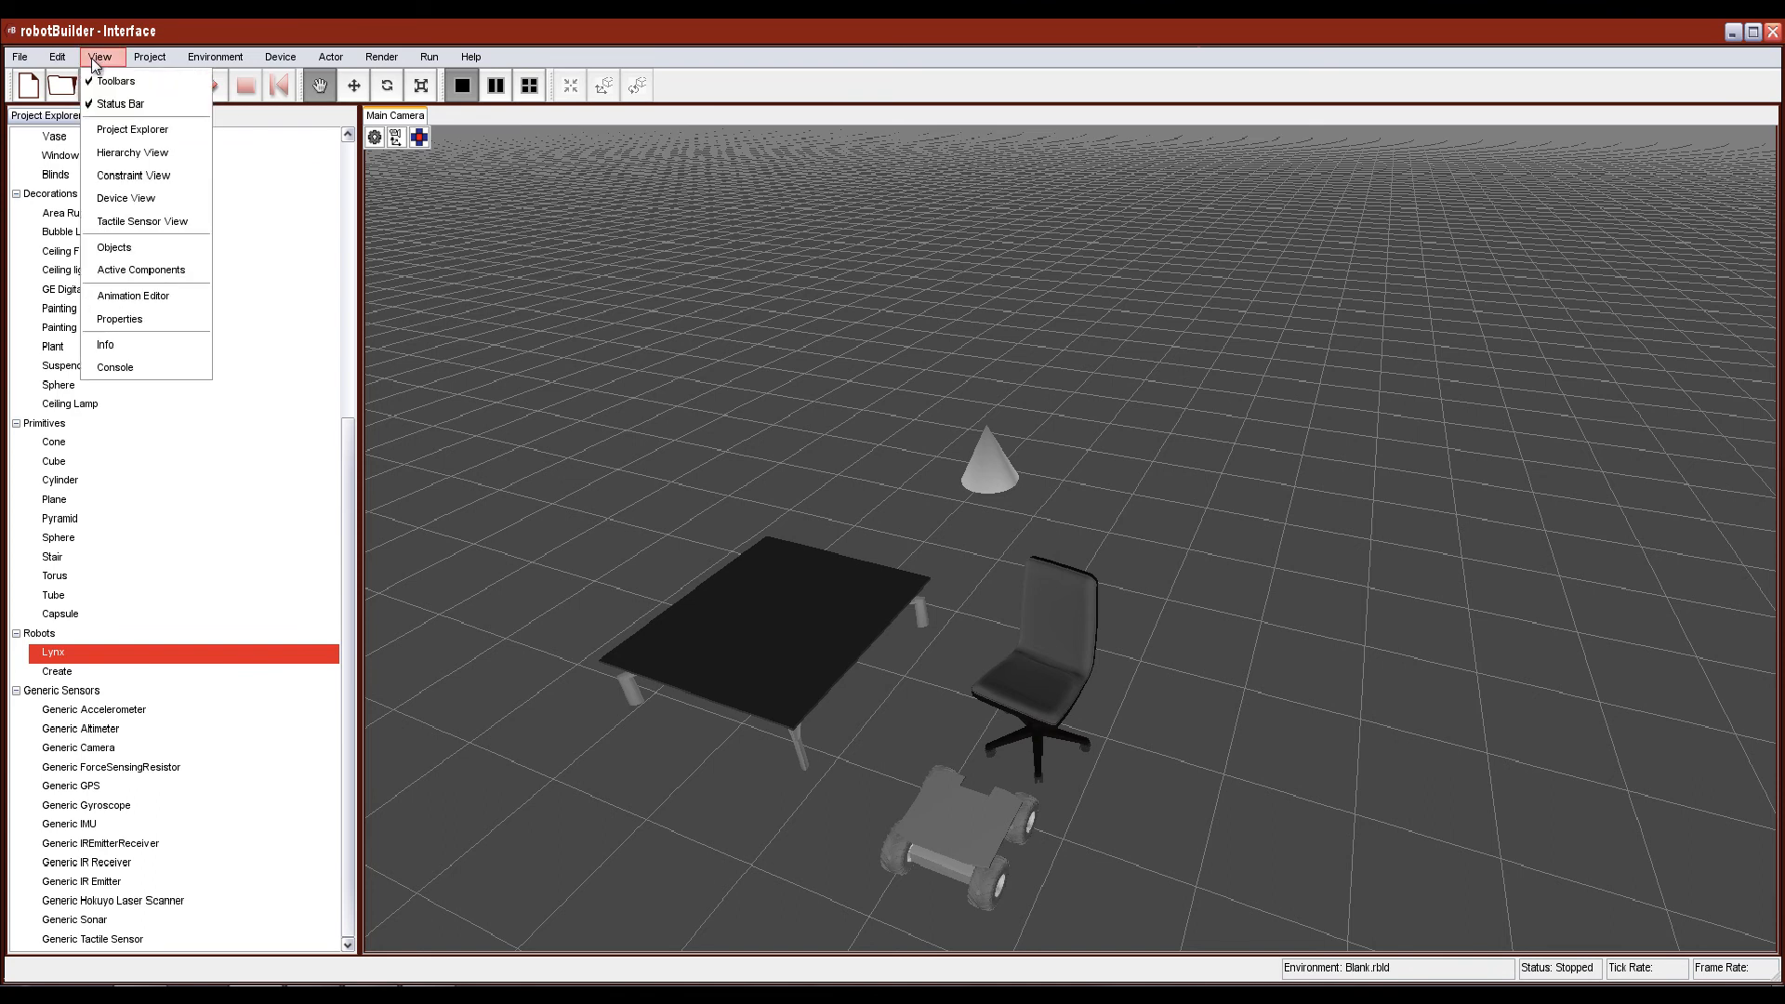
left_click(113, 153)
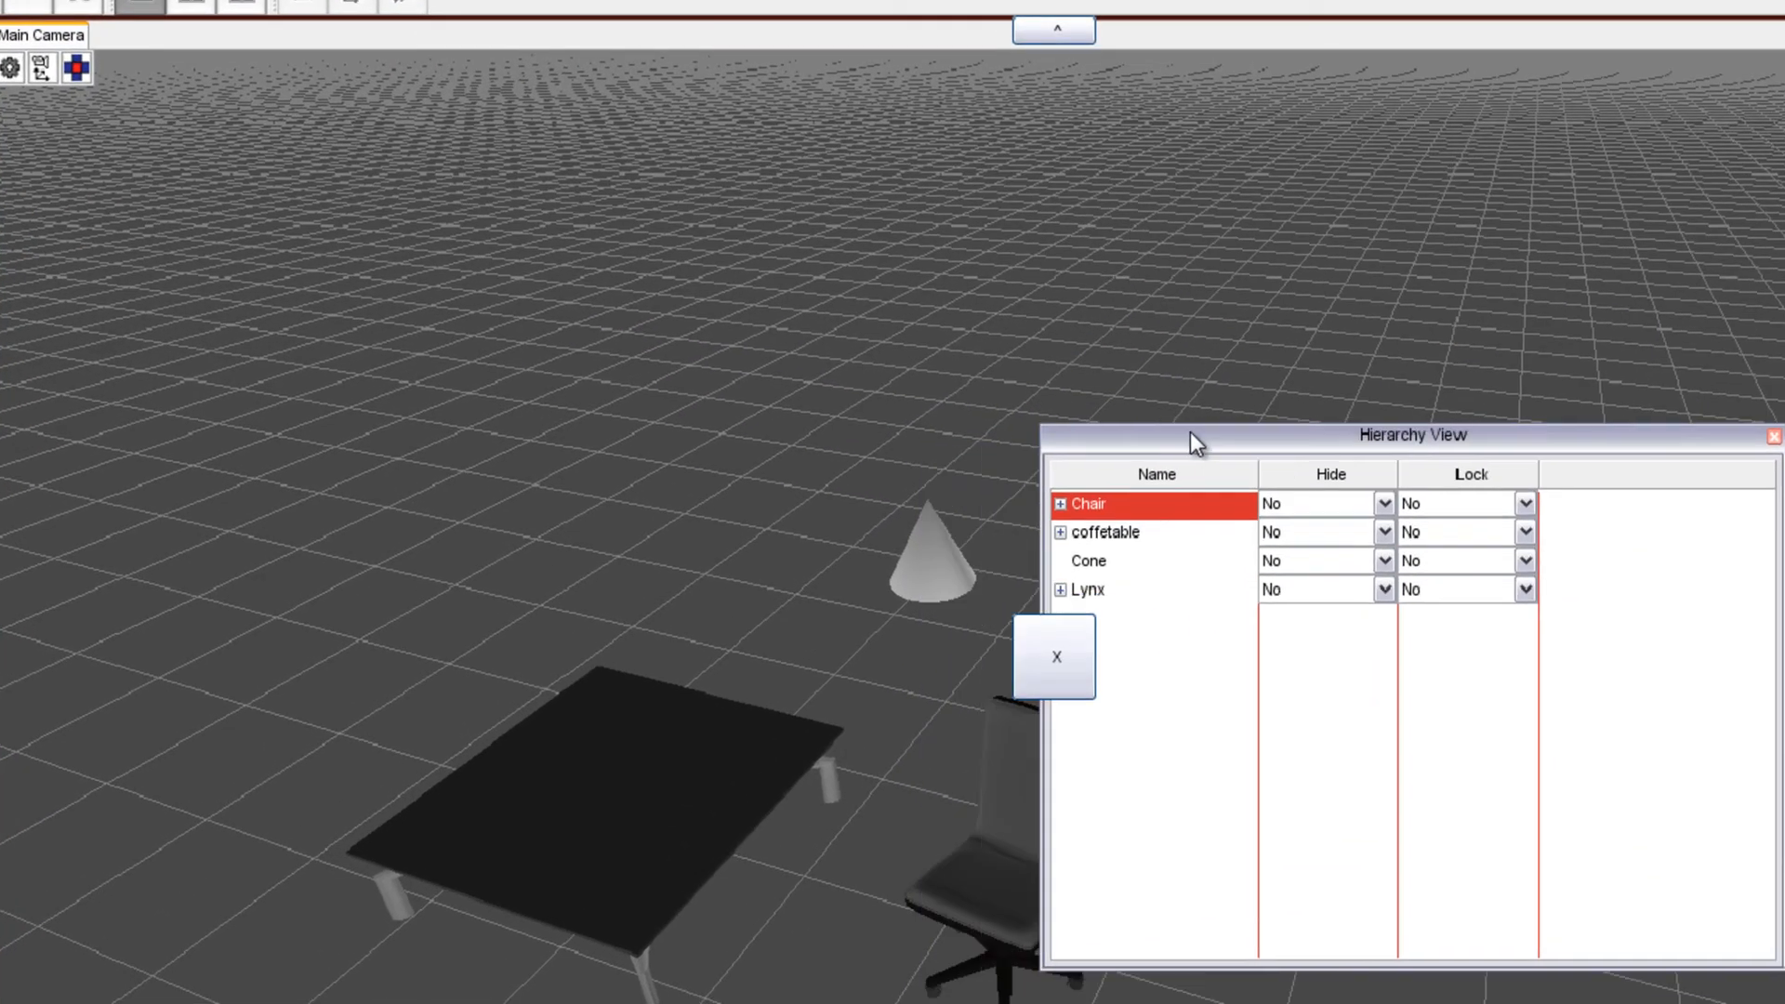
left_click_drag(1195, 442, 1452, 315)
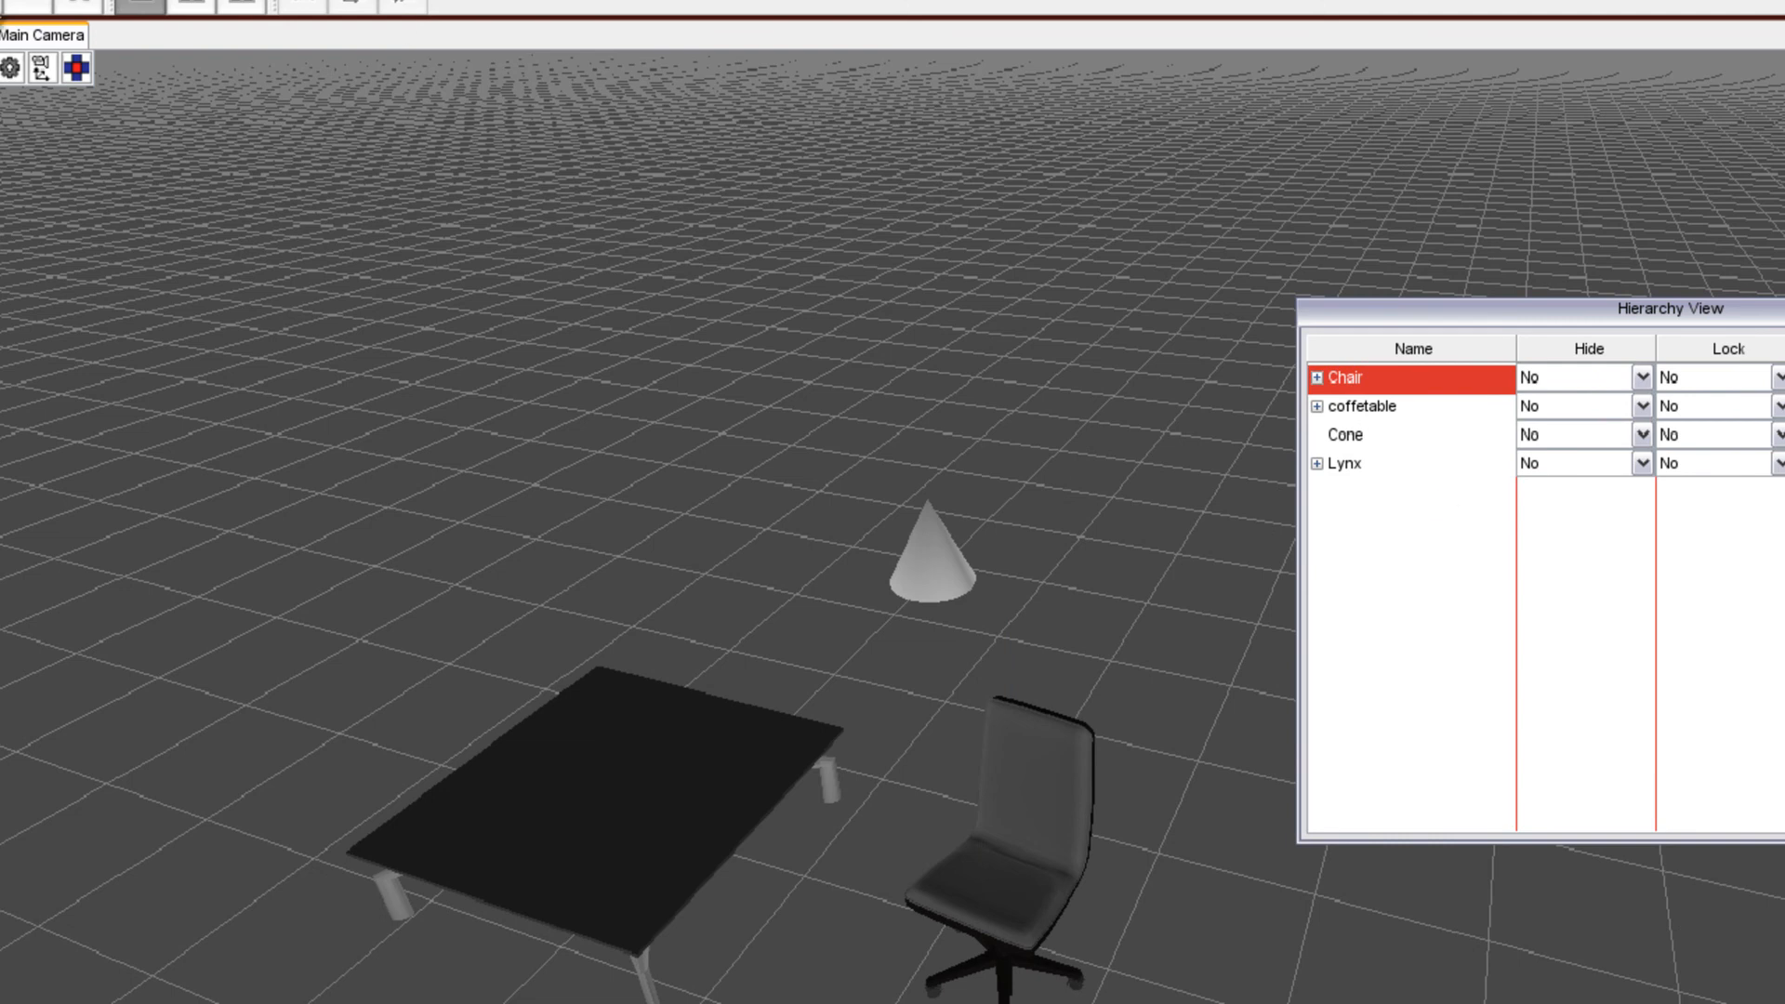
Activate the Move tool and select coffetable, Cone and Lynx one after another in the Hierarchy View
left_click(2, 6)
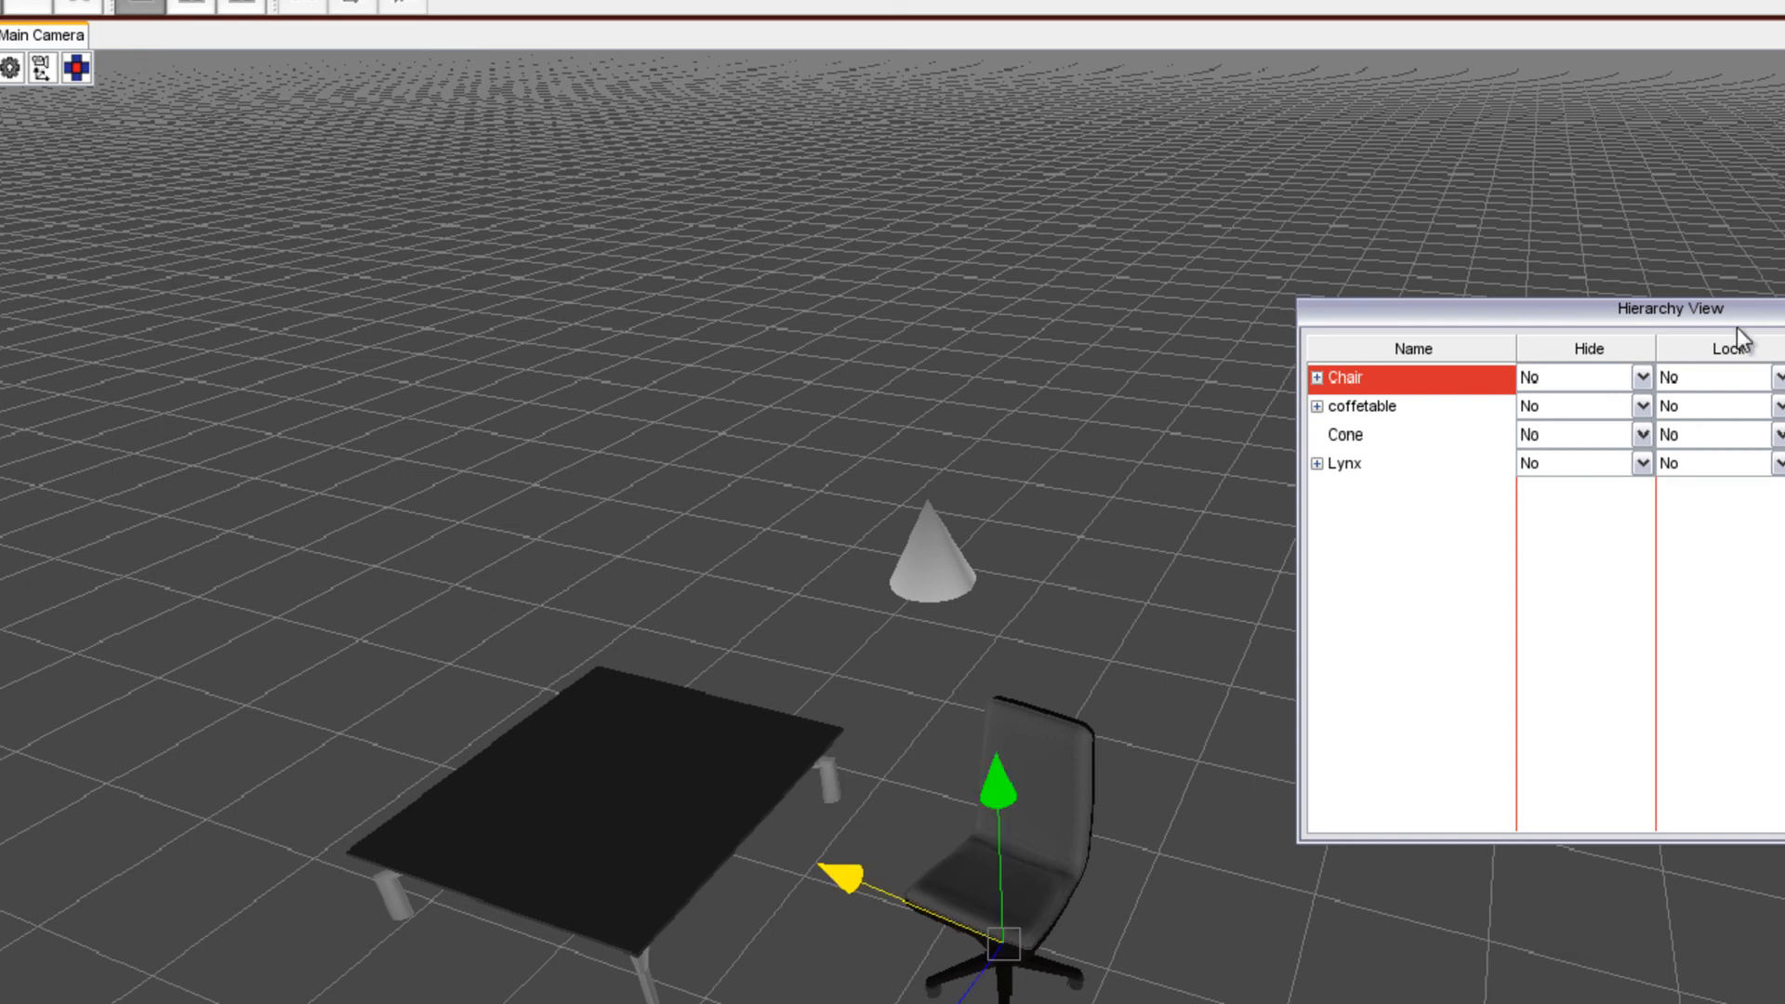
left_click(1365, 405)
left_click(1369, 431)
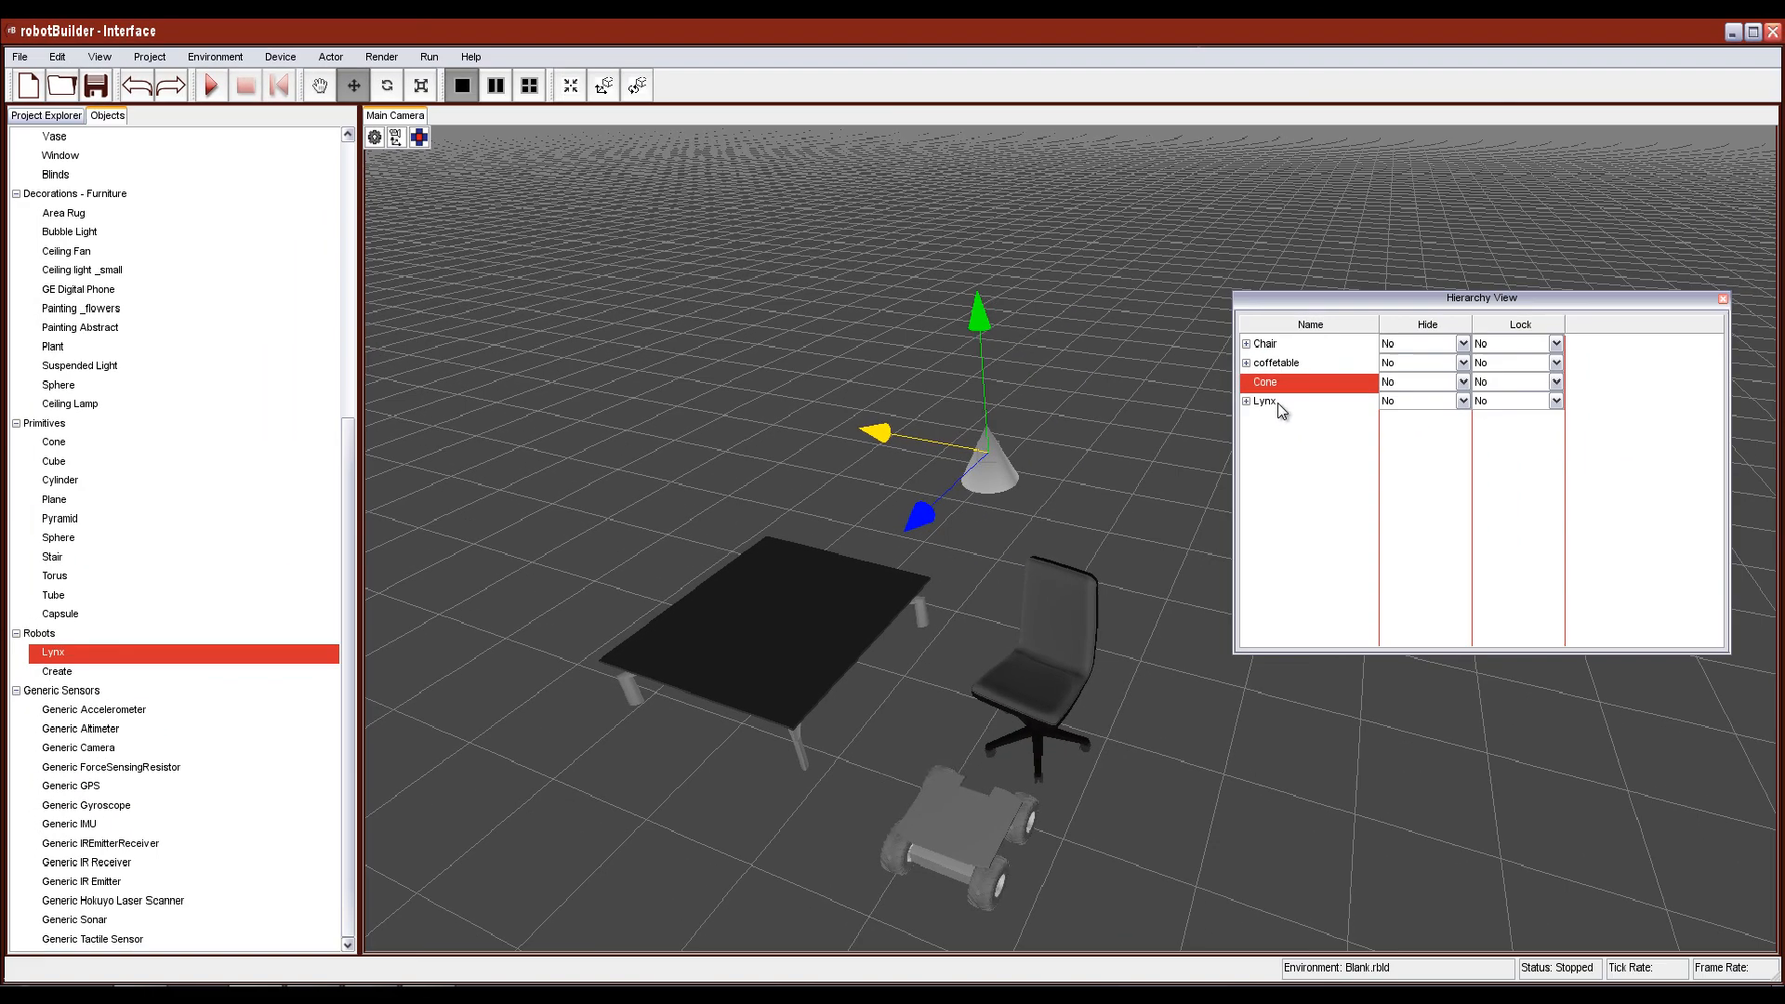
left_click(1277, 404)
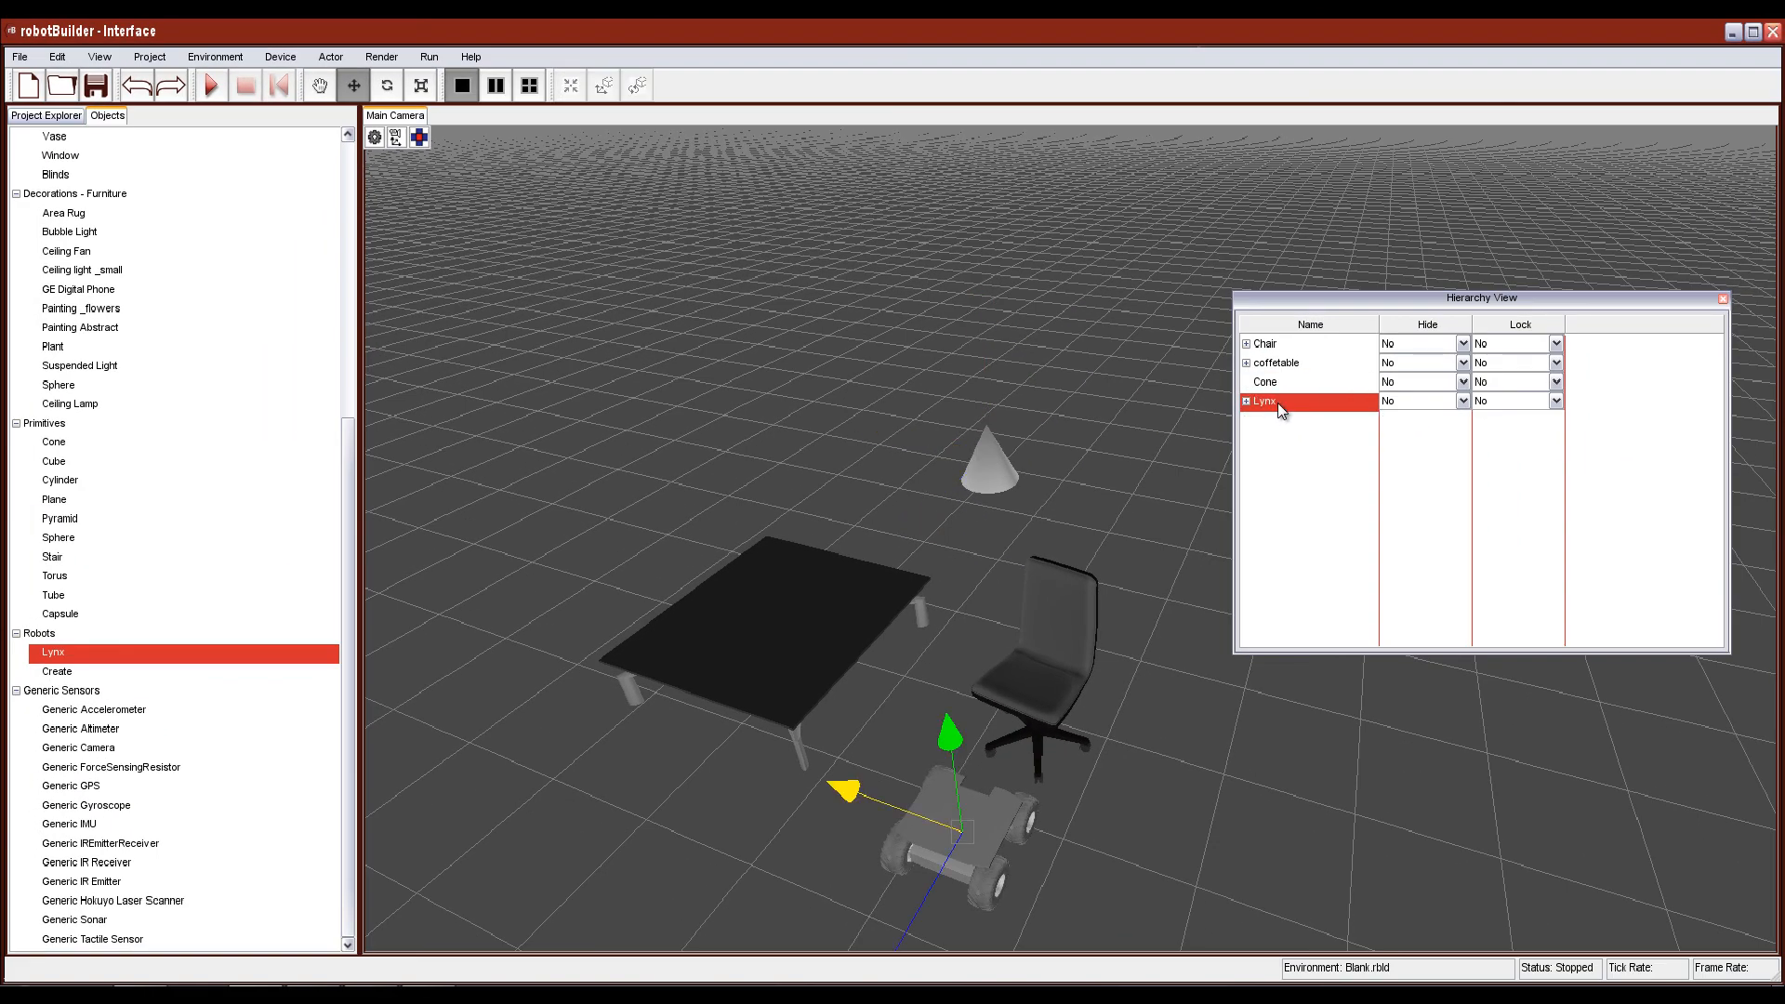
Expand Lynx and WheelRearRight in the hierarchy and inspect the deck, the four wheels, Axle.3 and TreadRight.3 by selecting them
right_click_drag(1164, 660, 1151, 700)
scroll(1151, 699, "up", 5)
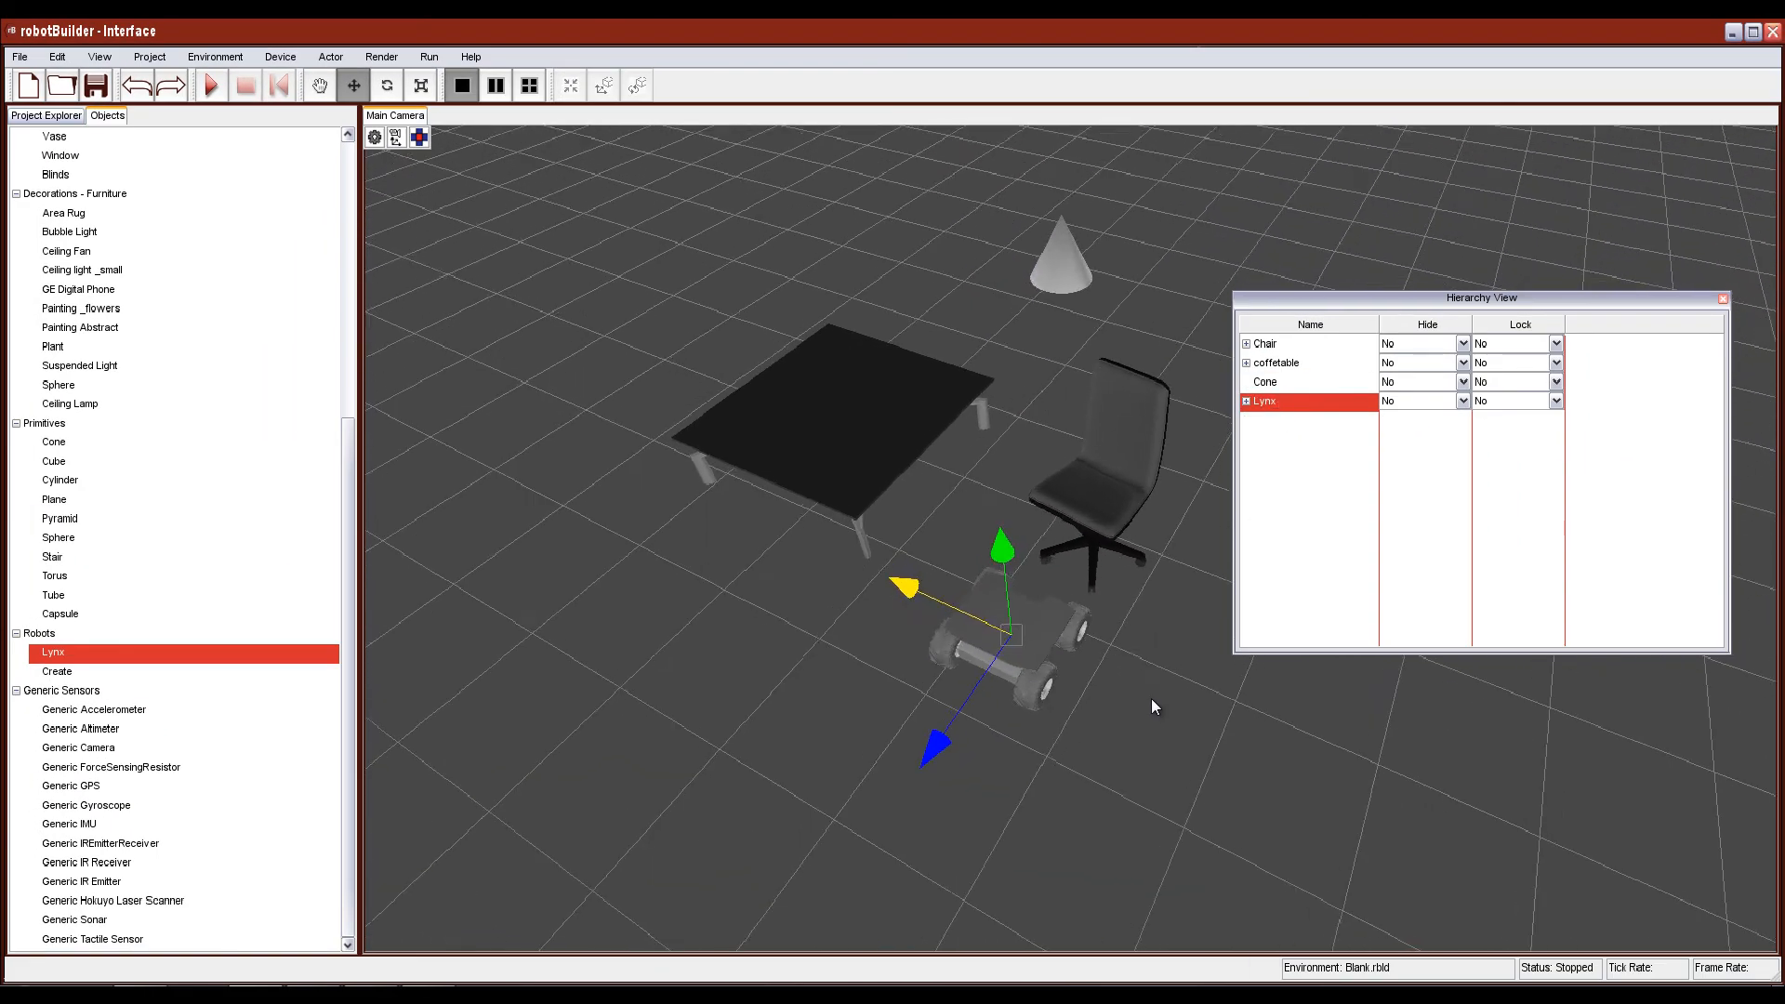
left_click(1247, 402)
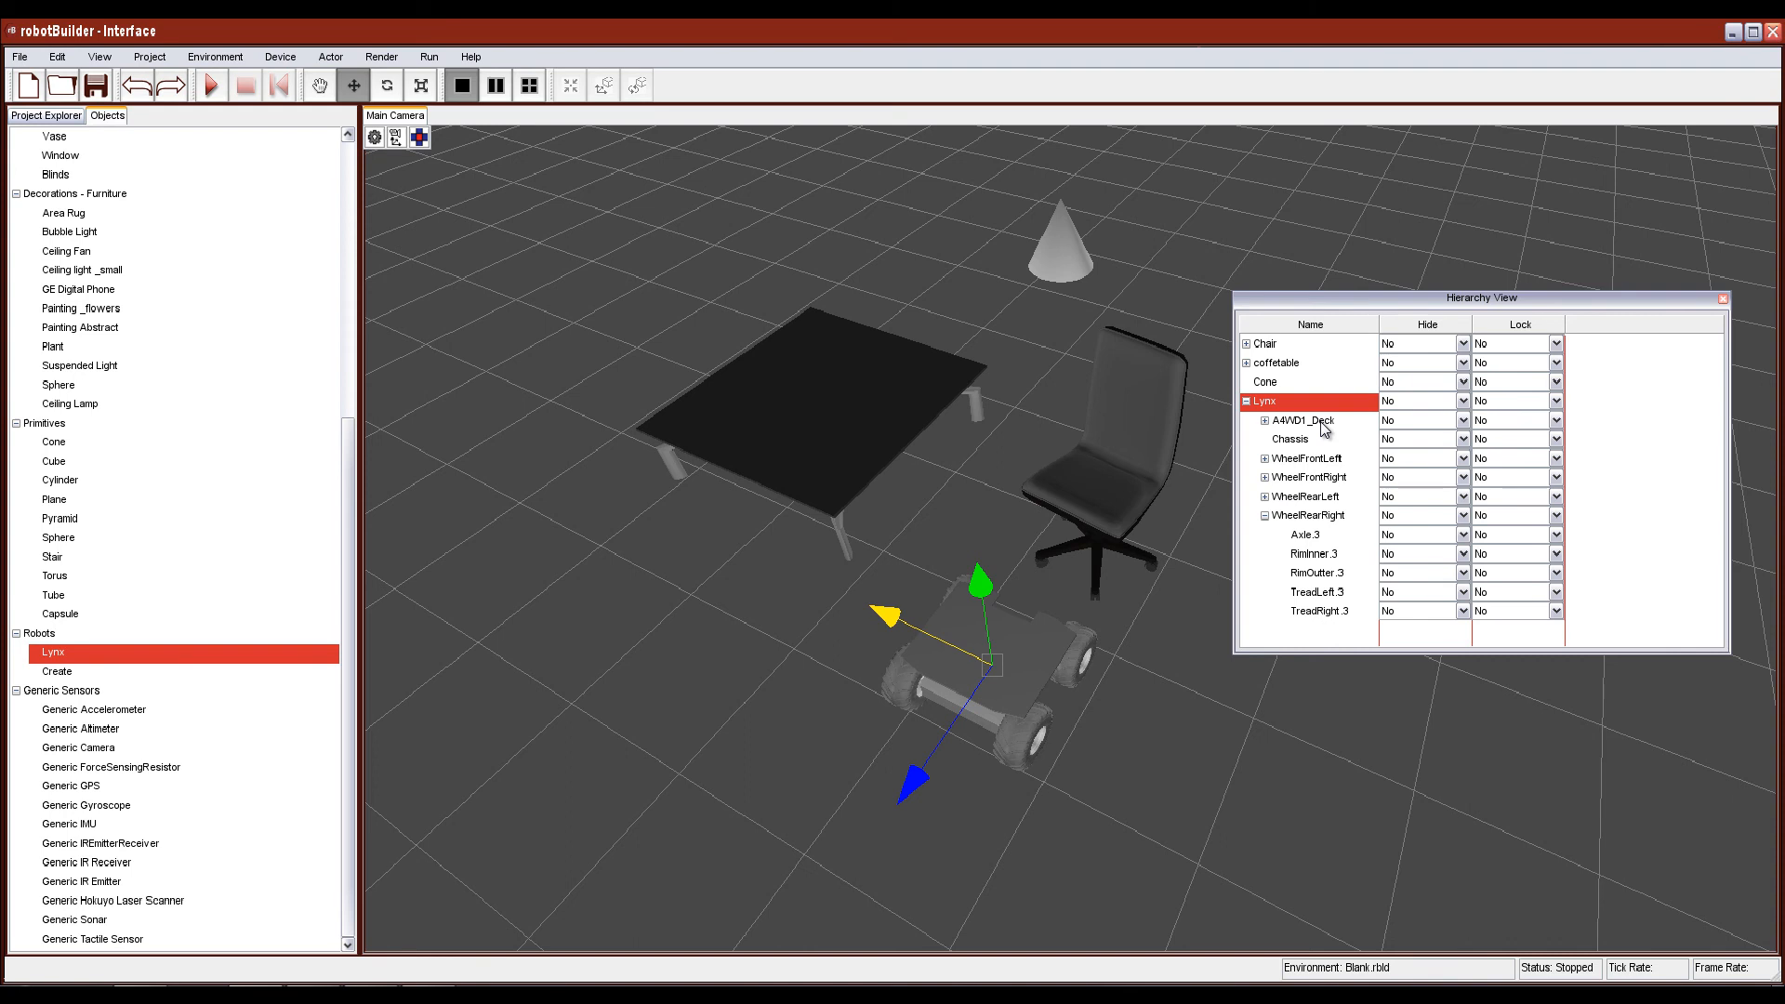
left_click(1286, 423)
left_click(1305, 459)
left_click(1311, 478)
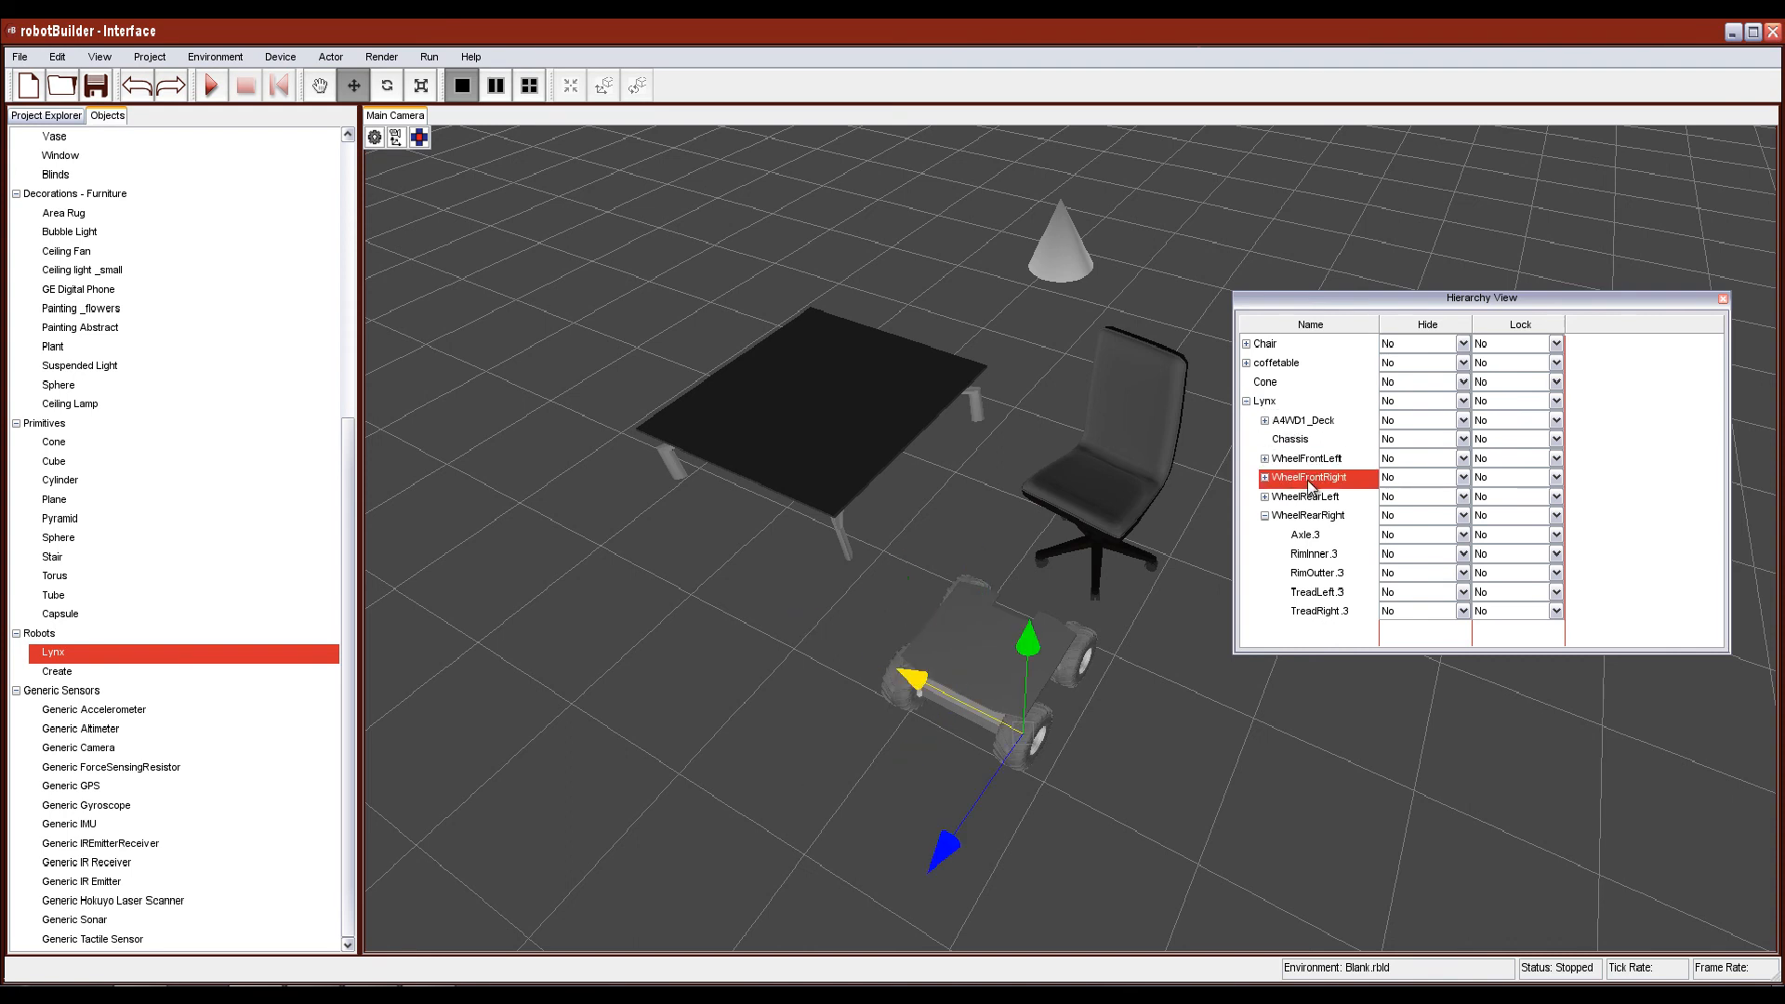
left_click(1314, 498)
left_click(1313, 519)
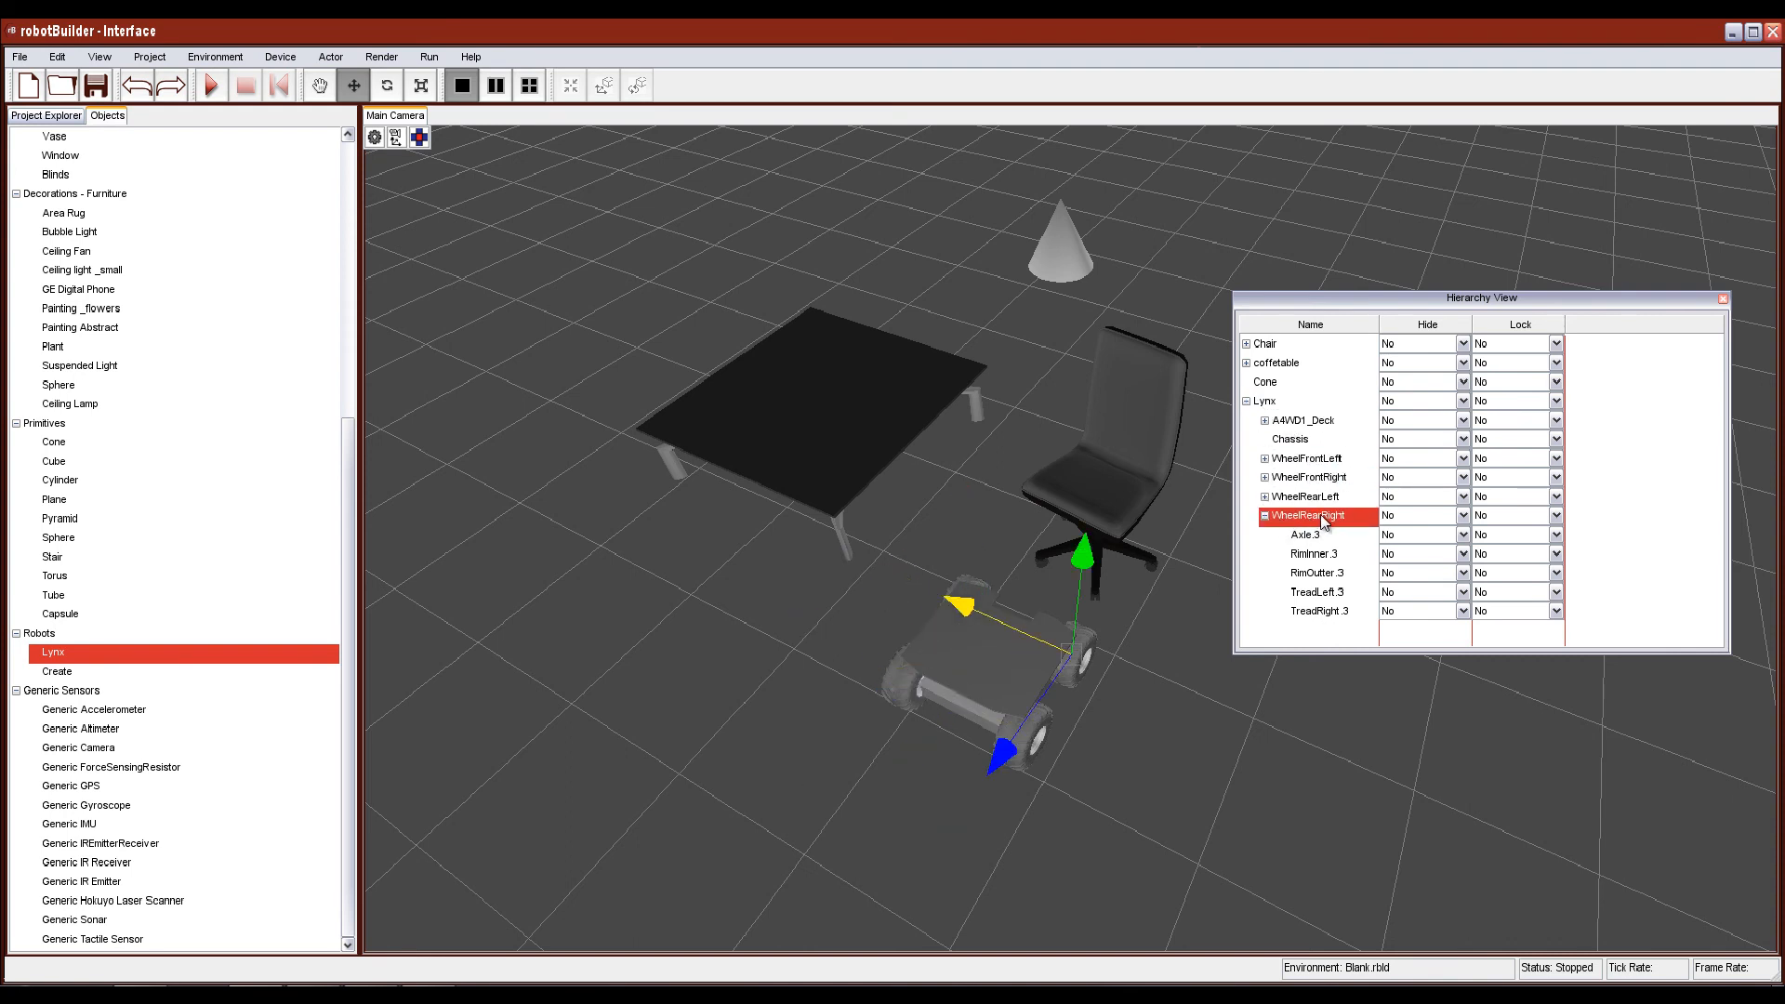
left_click(1315, 540)
left_click(1327, 612)
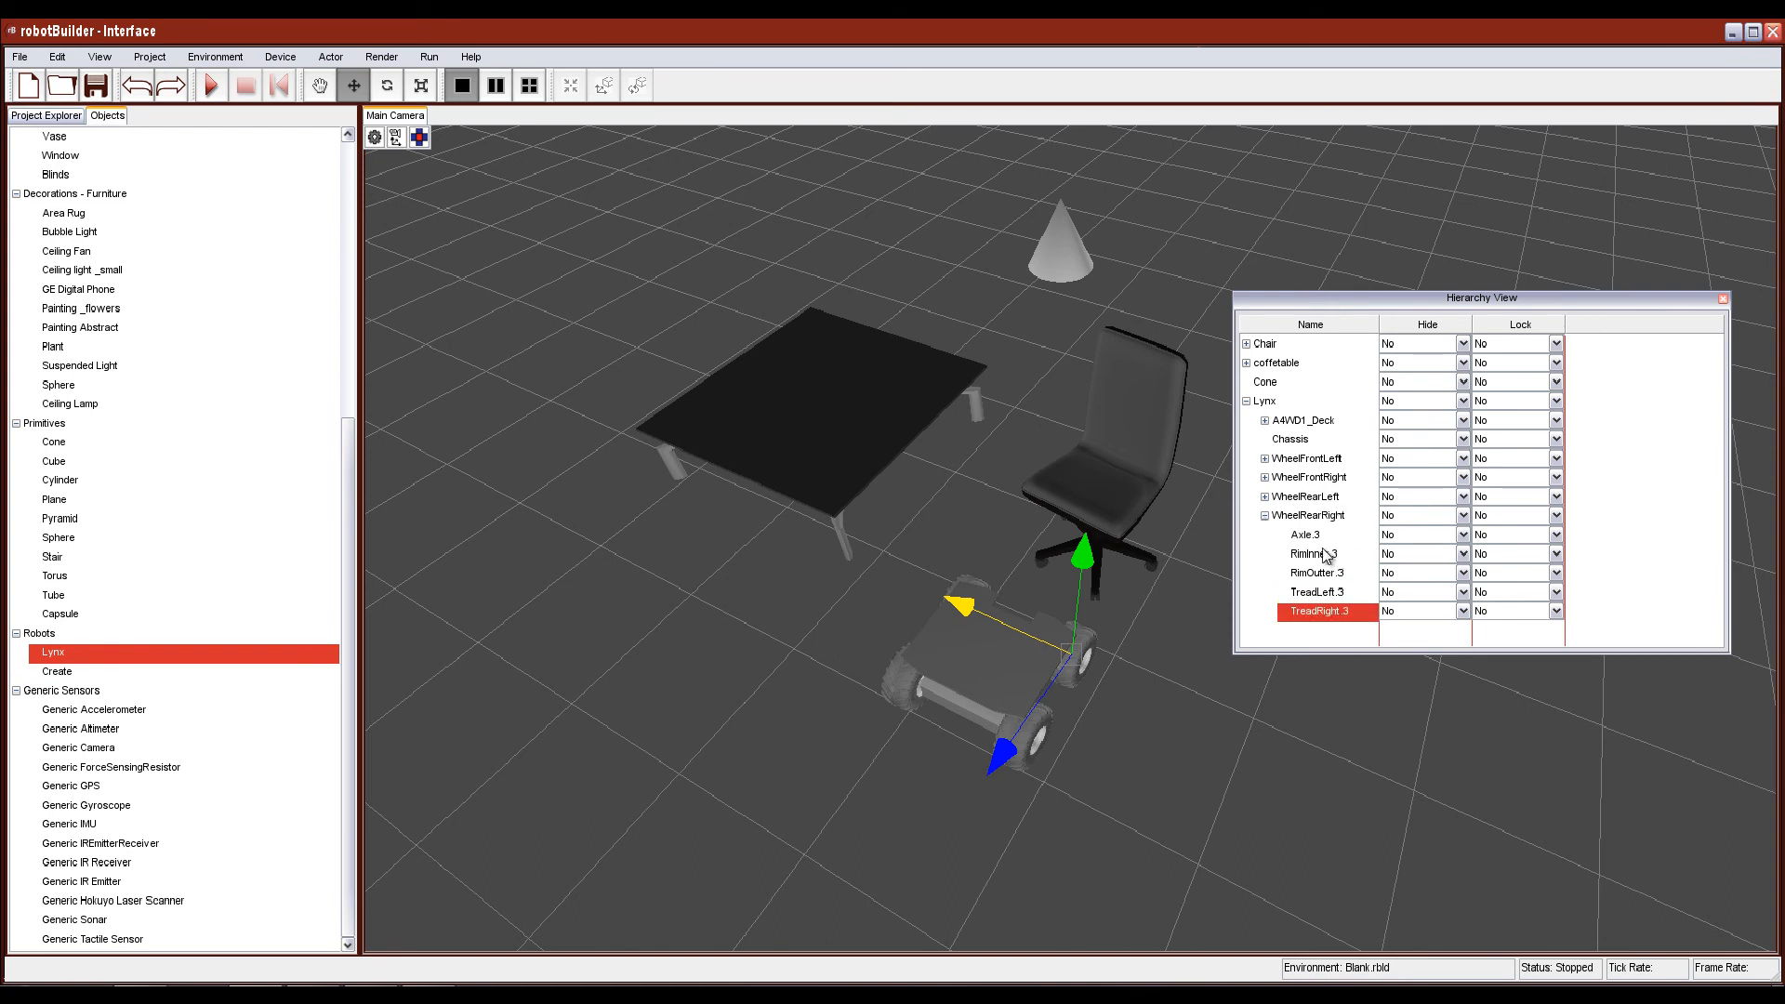
Collapse Lynx in the hierarchy and move the whole robot along its Z axis, farther in front of the chair
left_click(1247, 401)
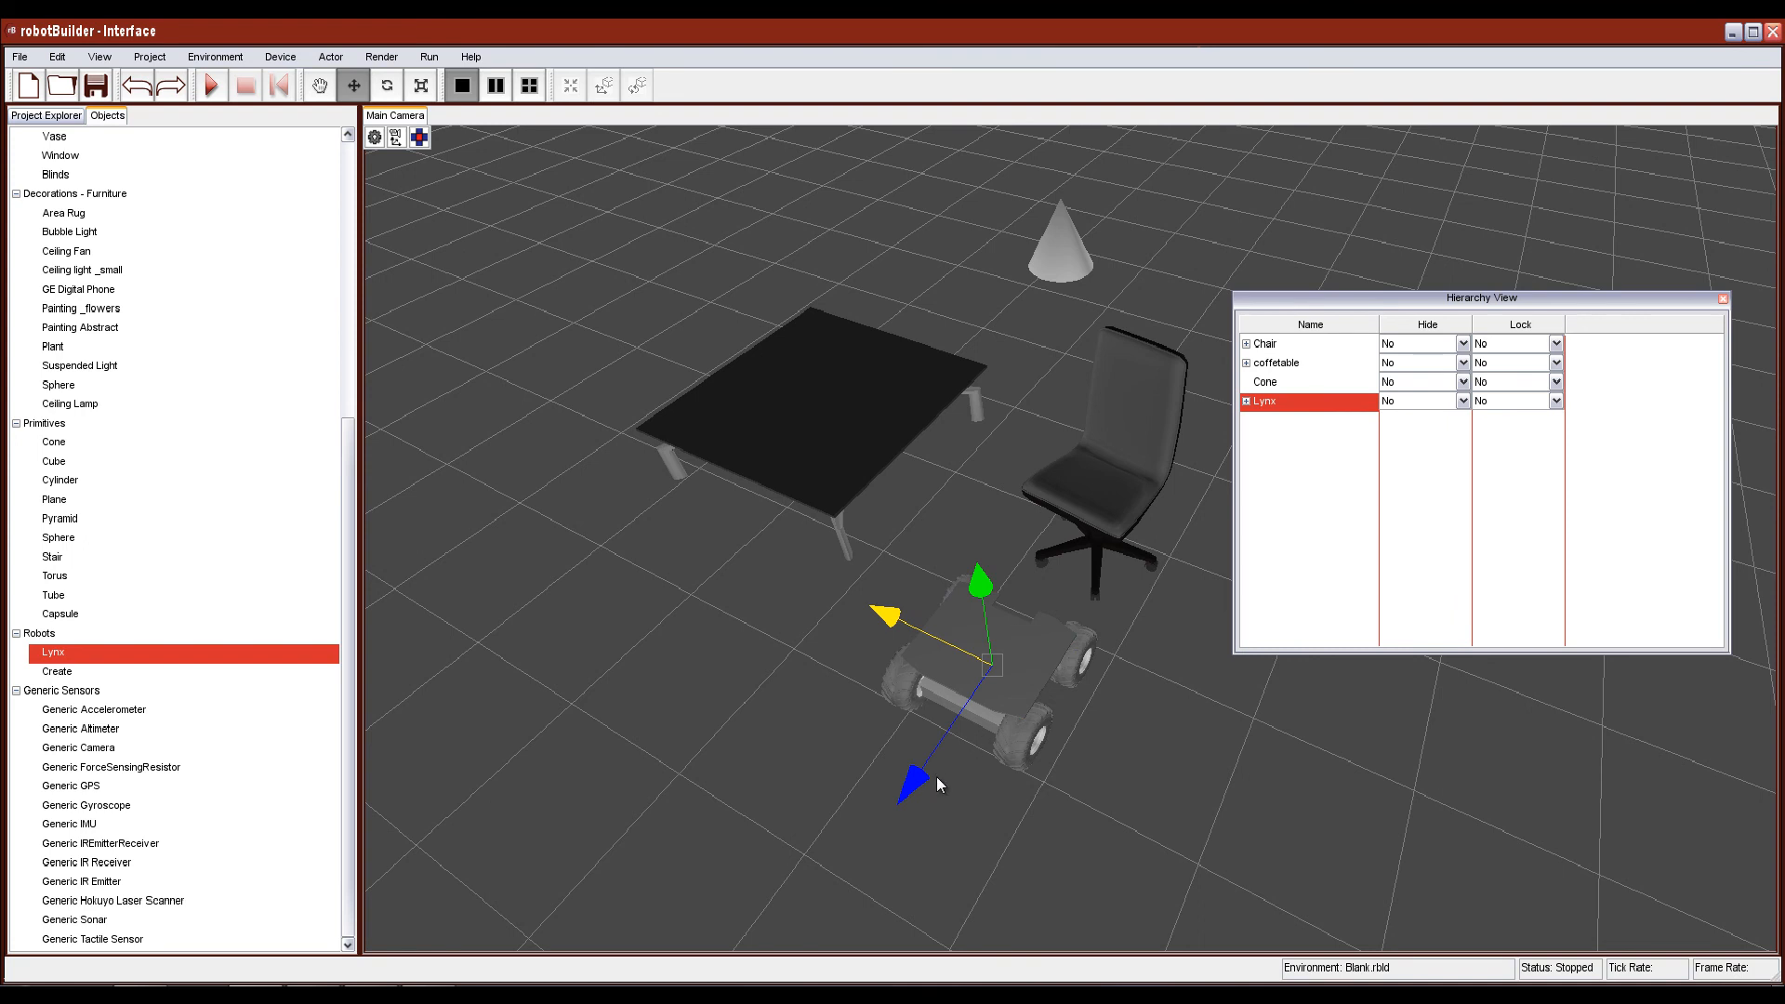
left_click_drag(912, 781, 791, 947)
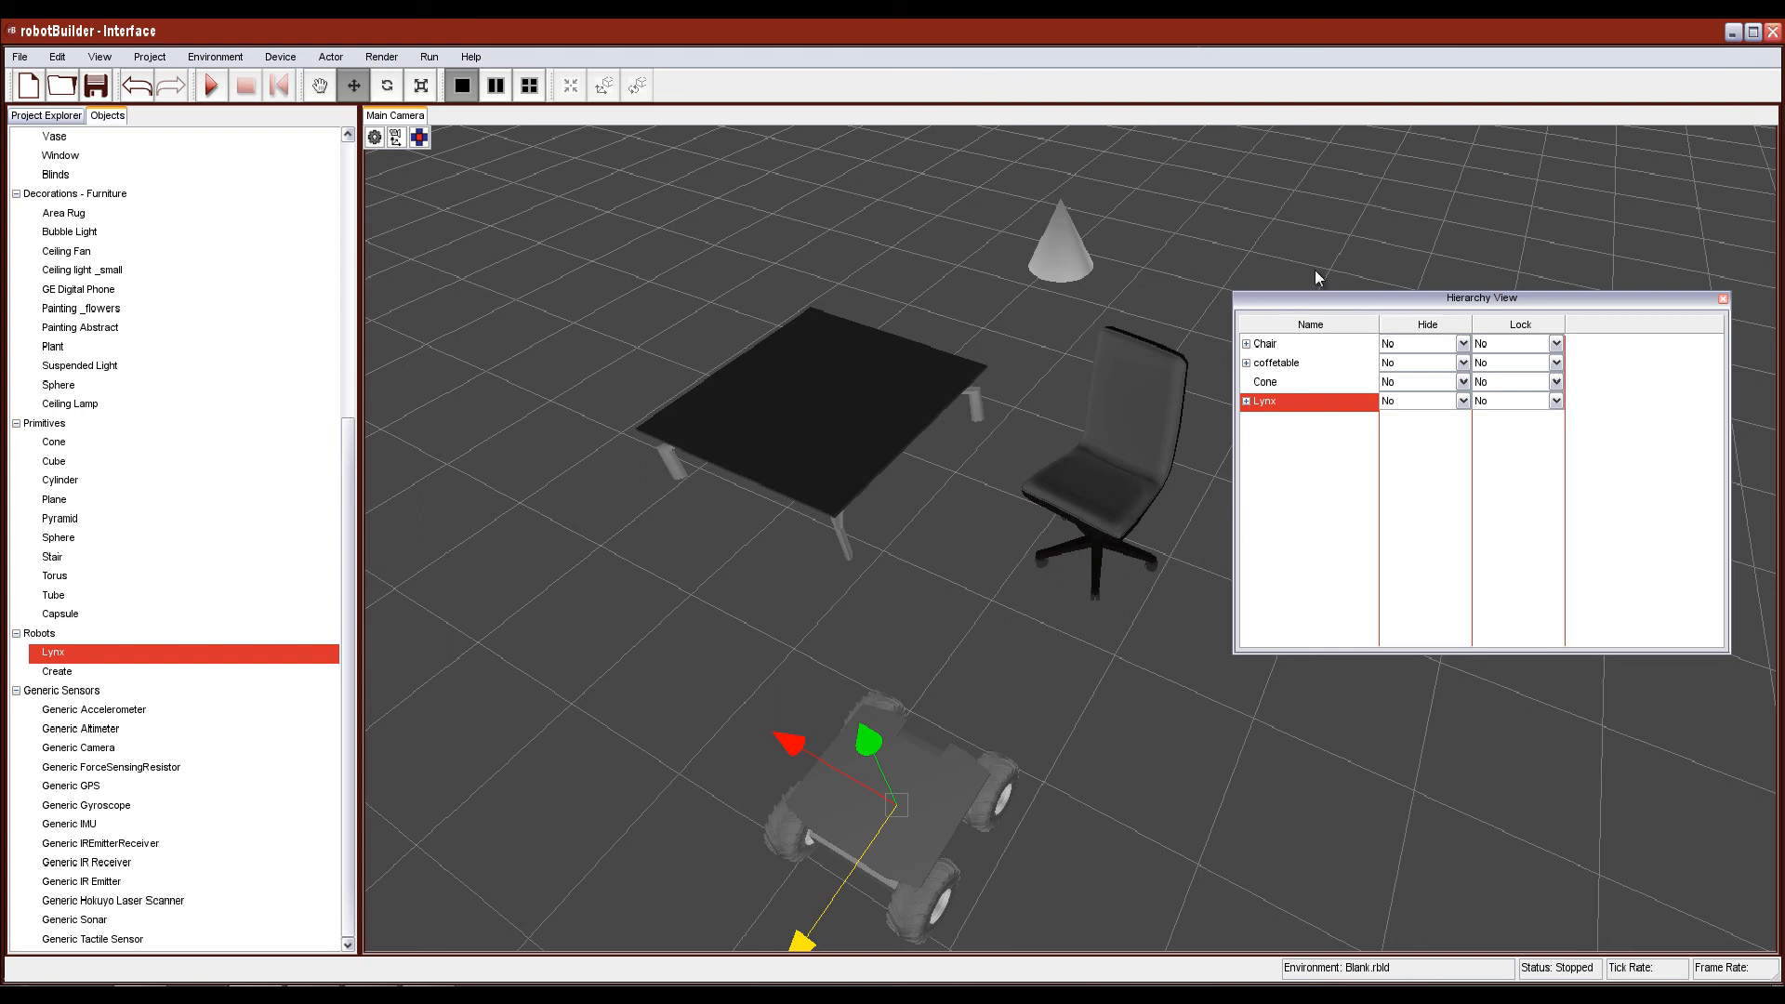
Move the Hierarchy View window aside and parent Lynx under Chair in the hierarchy
left_click_drag(1318, 303, 1387, 269)
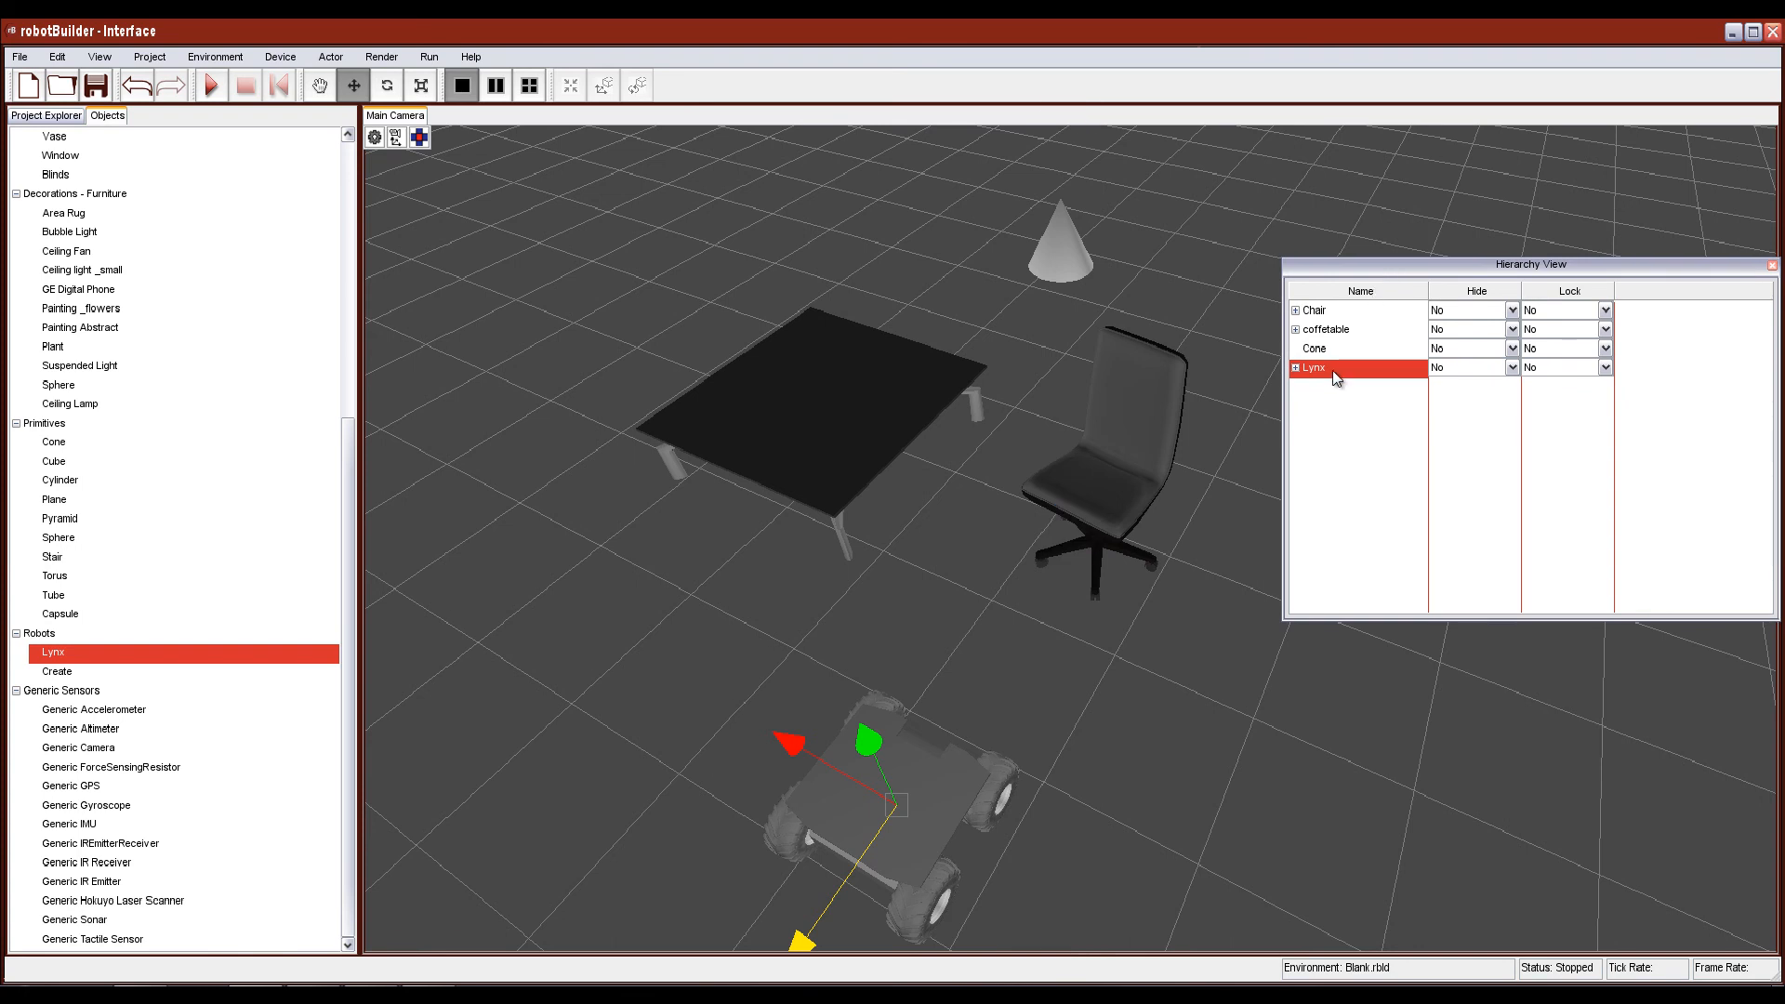
left_click(1299, 352)
left_click(1310, 382)
left_click_drag(1310, 372, 1311, 315)
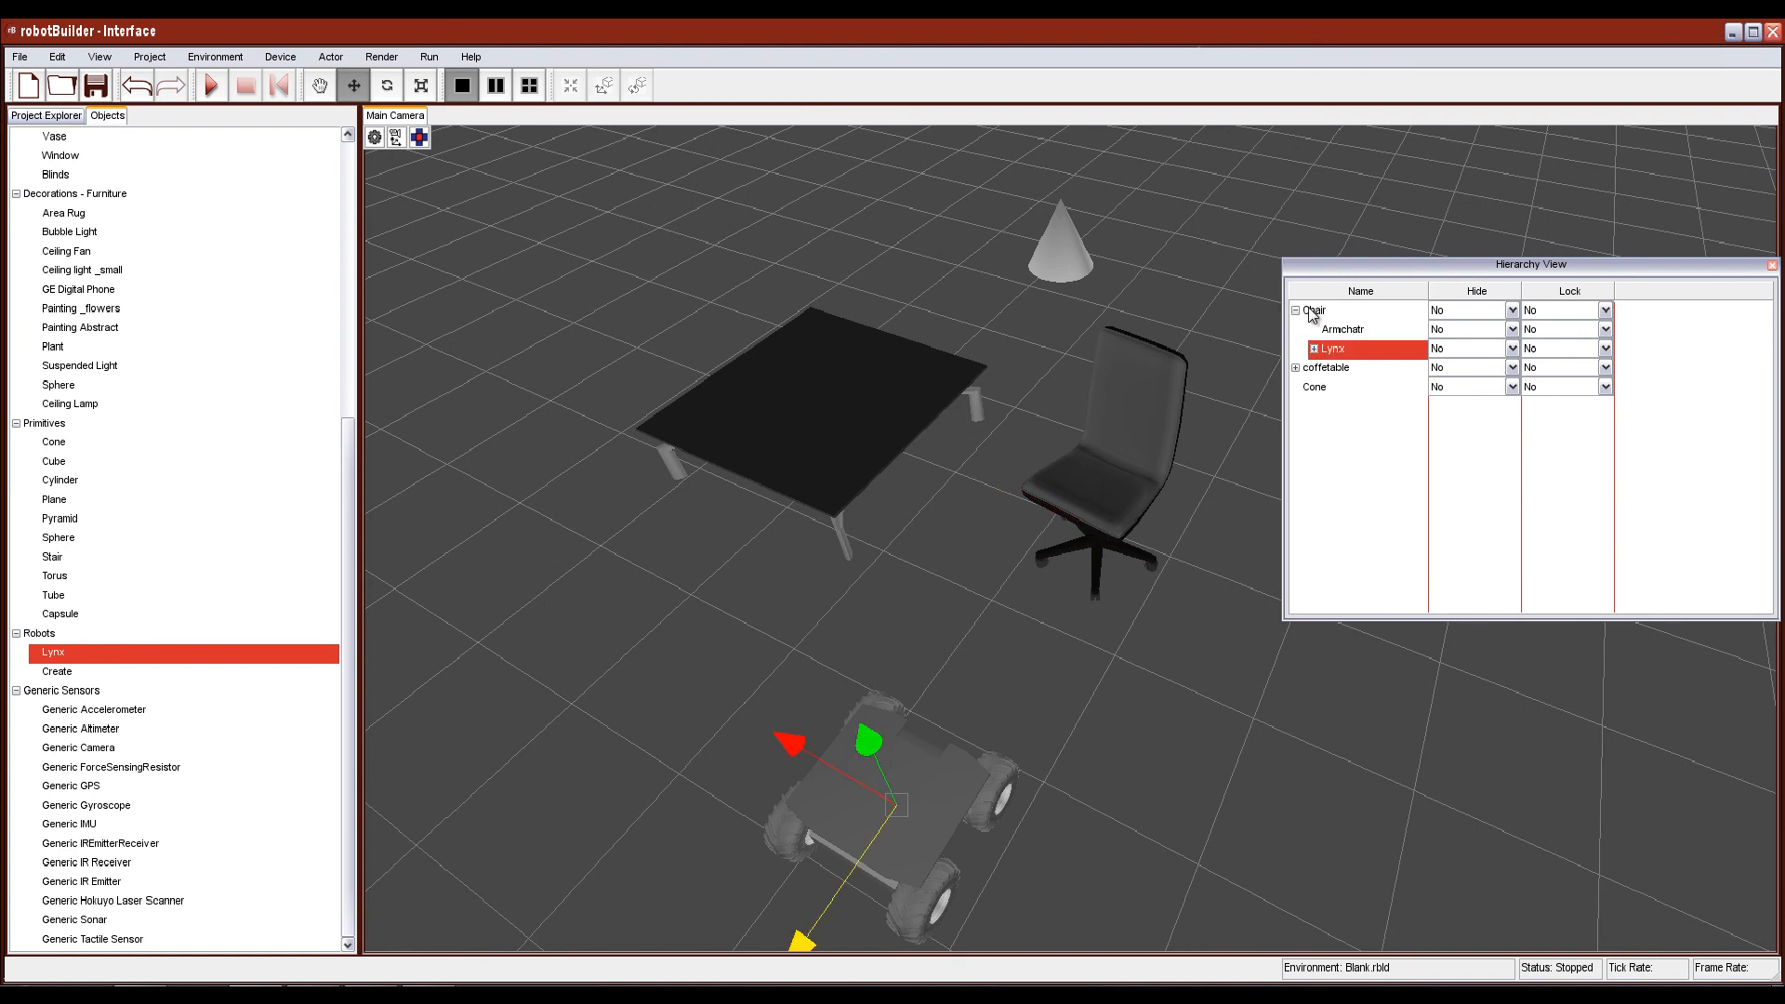
Move the Chair with its attached Lynx along the X axis, away from the coffee table, to about X -0.3
scroll(799, 746, "down", 2)
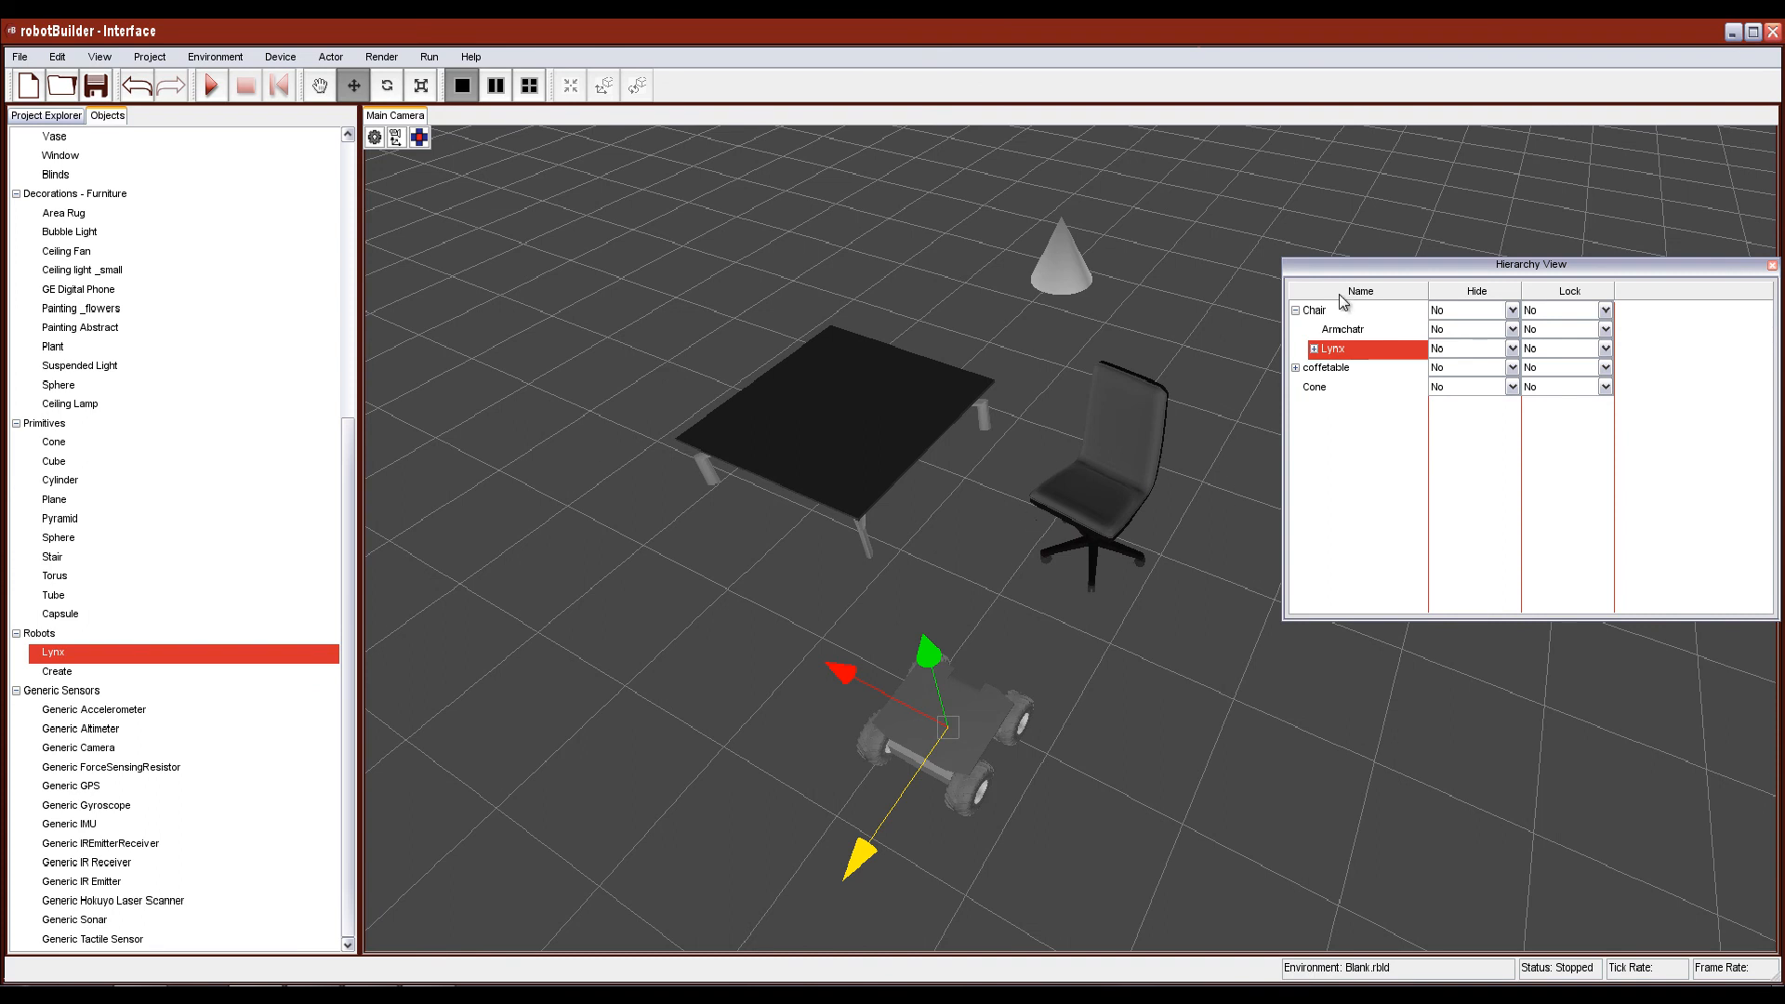
left_click(1315, 311)
left_click_drag(997, 485, 1026, 533)
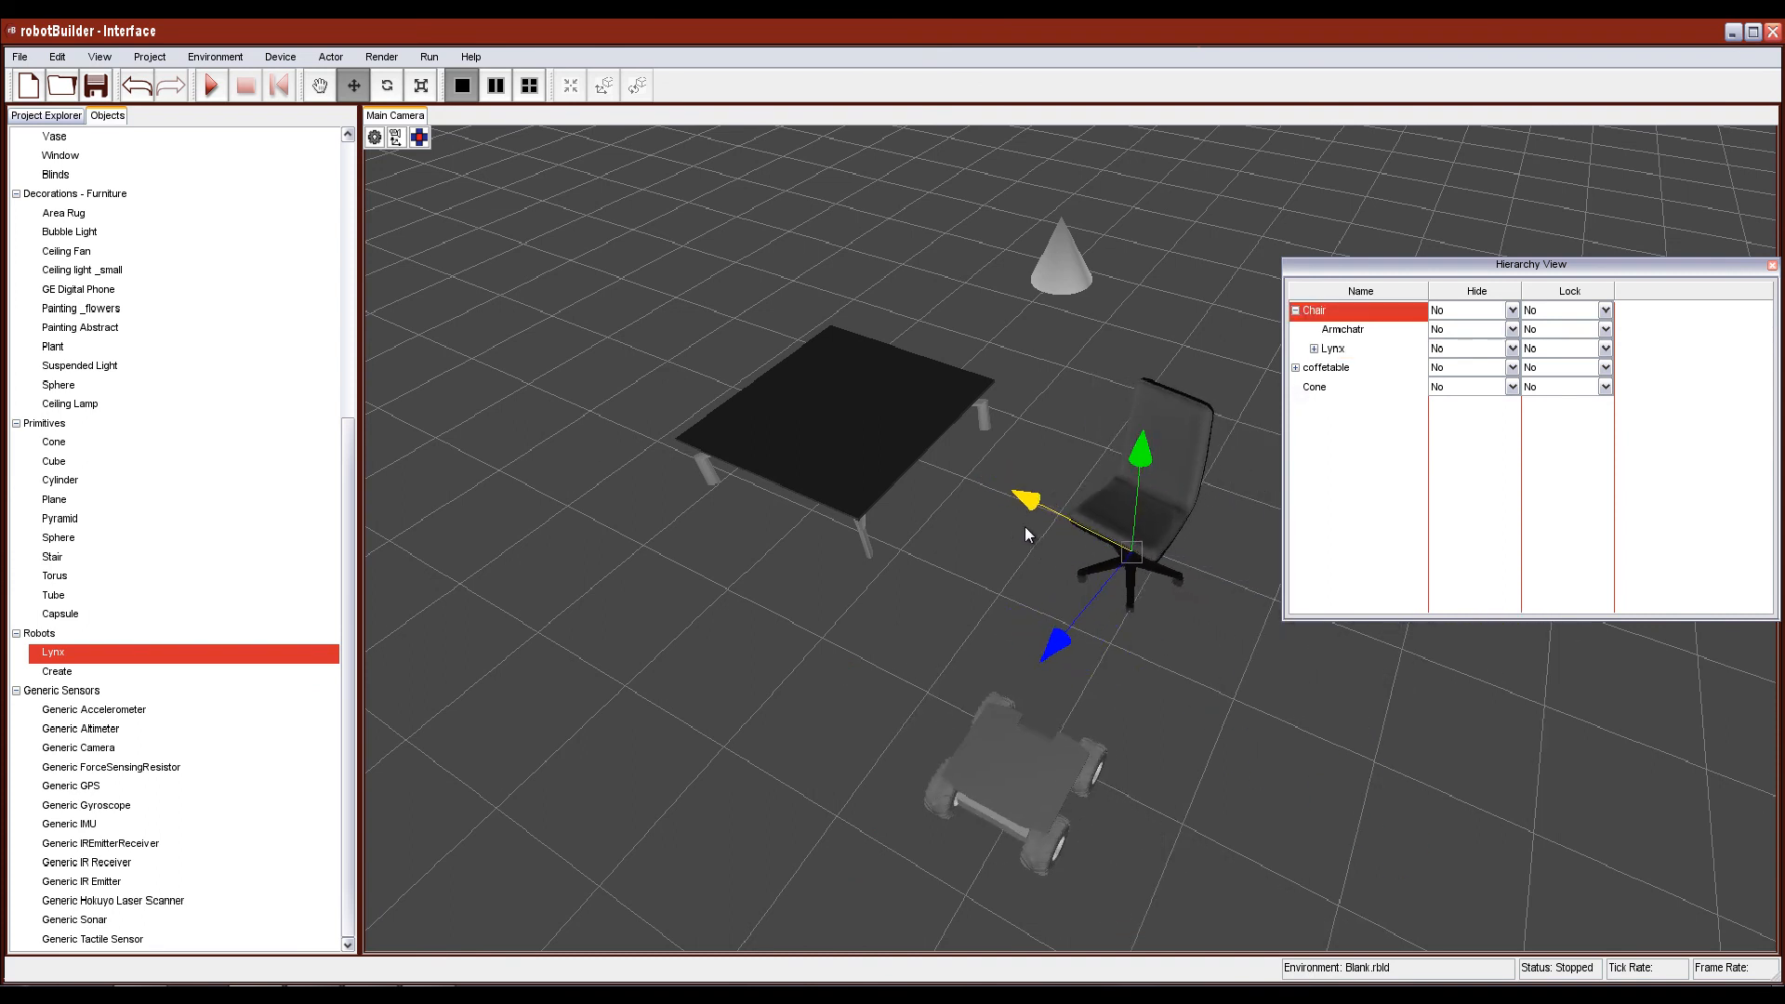
Rotate the Chair about its vertical axis to about 12.5 degrees, and return to the hand tool
left_click(387, 86)
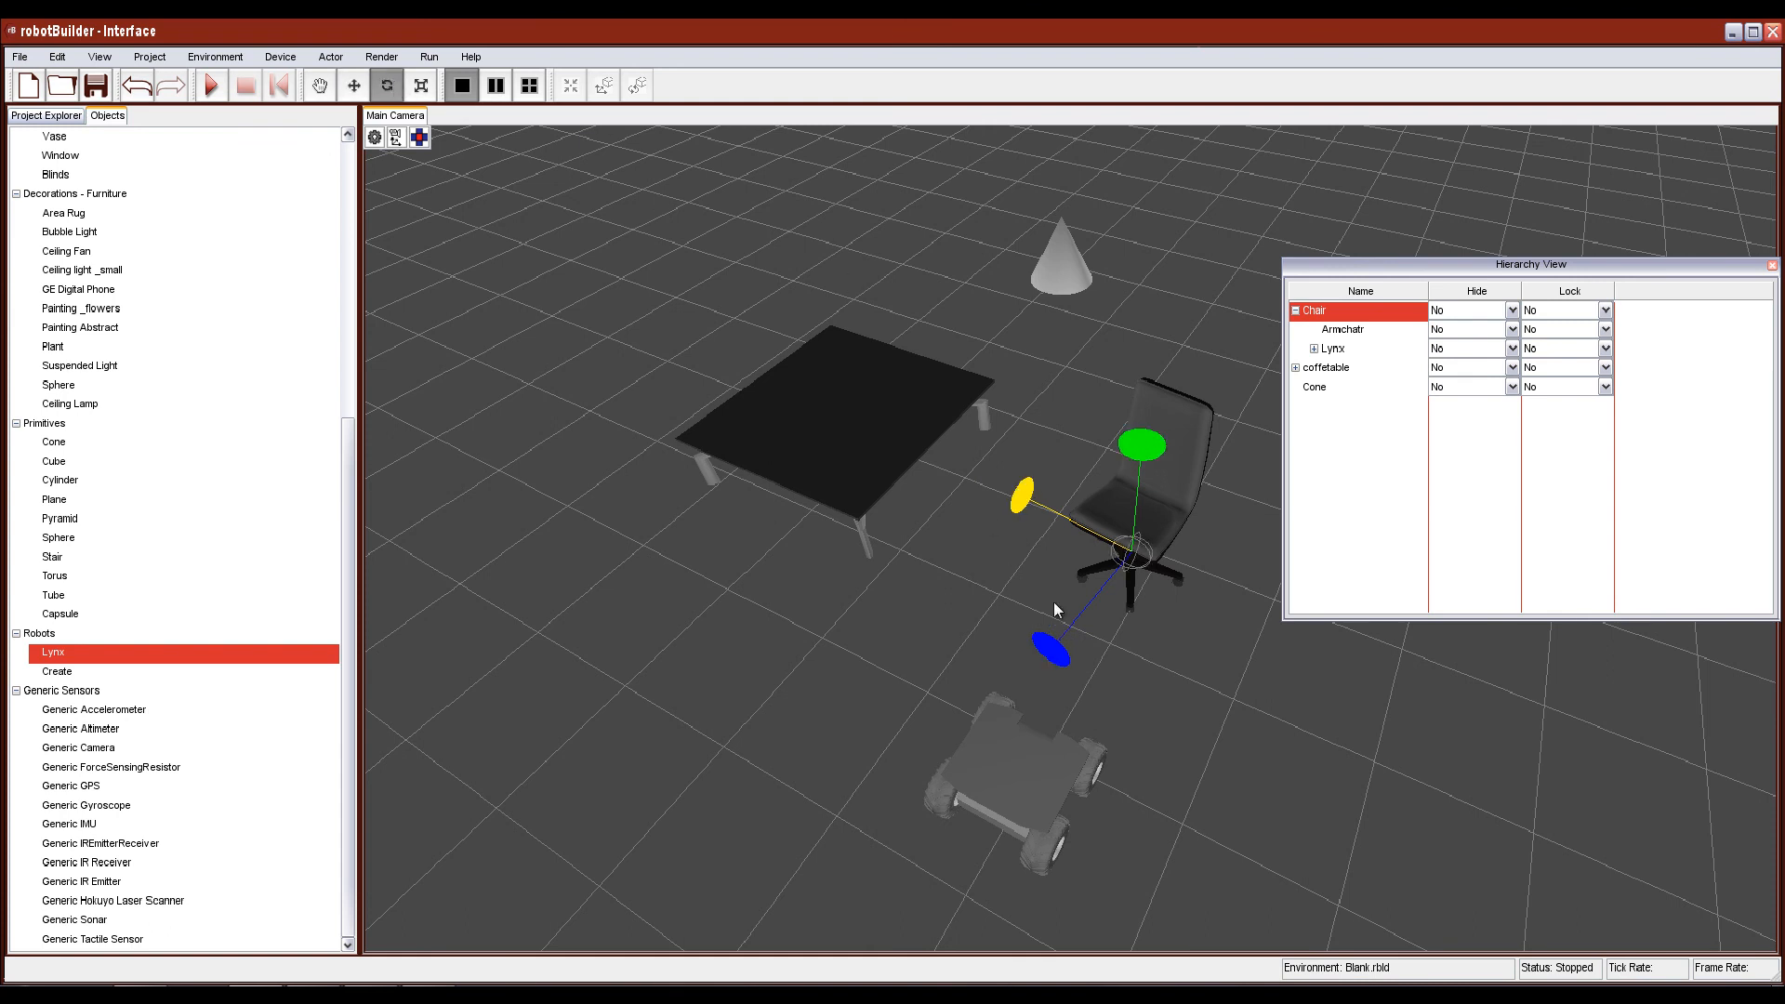
mouse_move(1144, 458)
left_mouse_down()
mouse_move(1156, 494)
mouse_move(1175, 422)
mouse_move(1172, 445)
left_mouse_up()
left_click(319, 86)
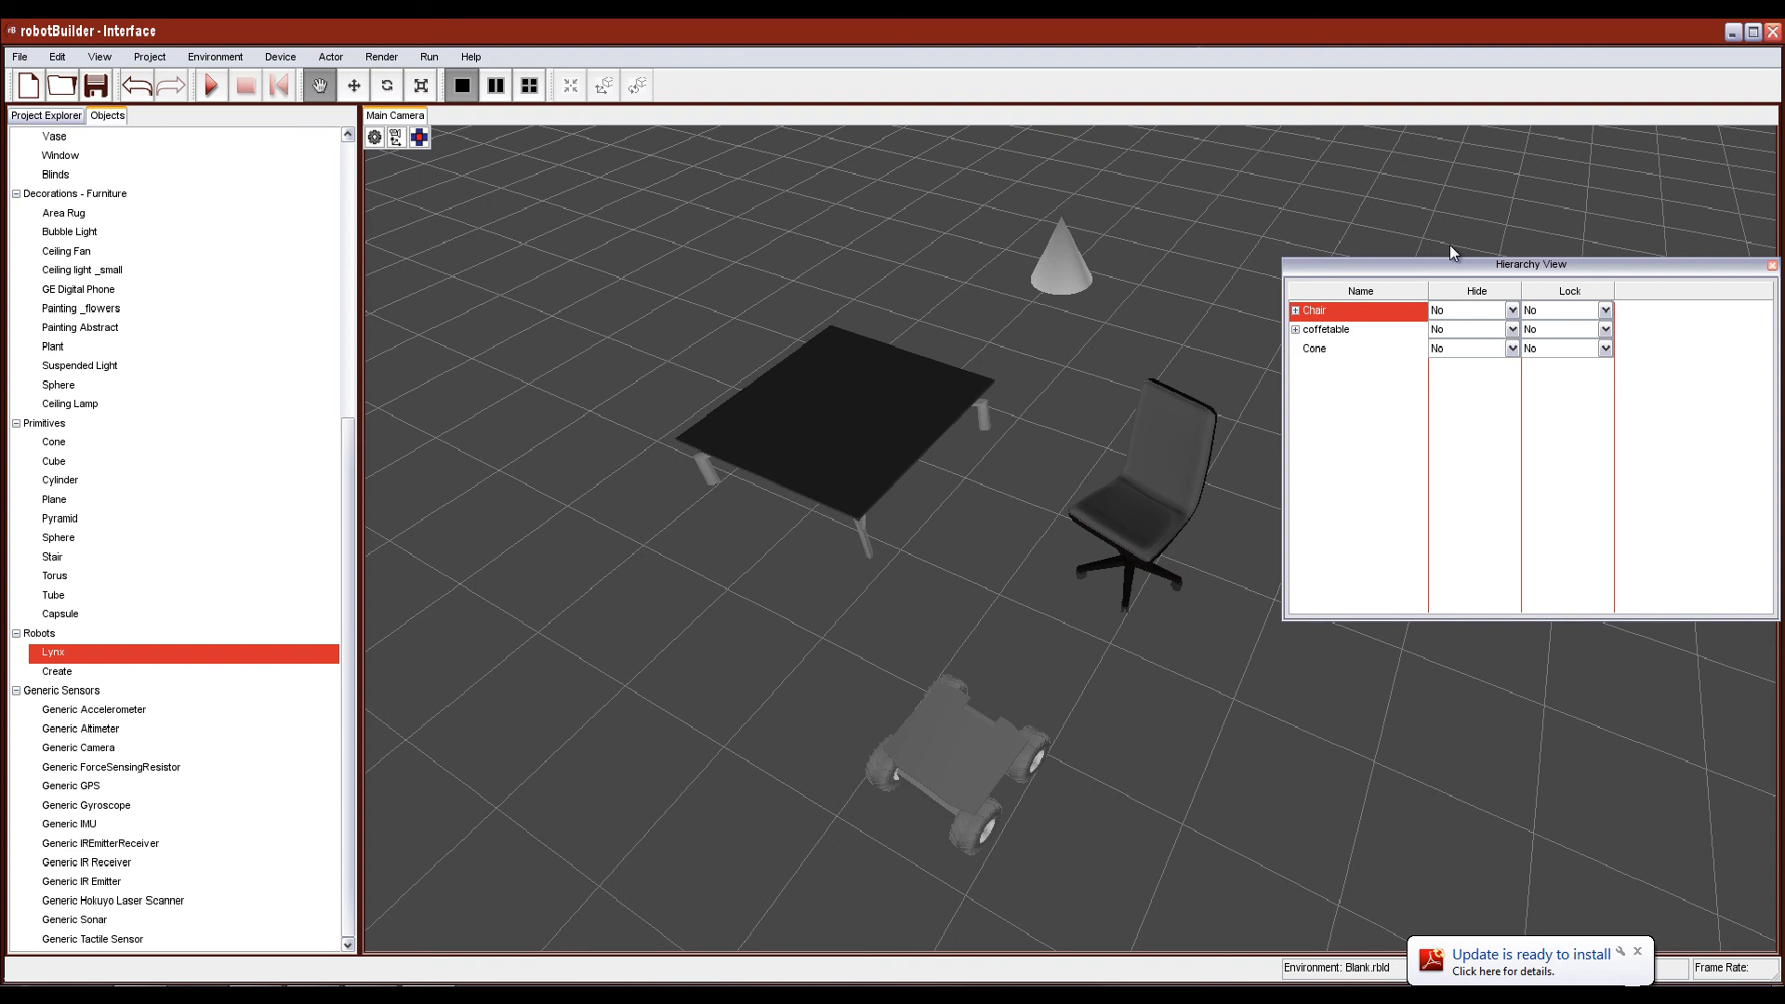
Dock the Hierarchy View along the bottom of the main window, below the camera view
left_click_drag(1466, 263, 1168, 547)
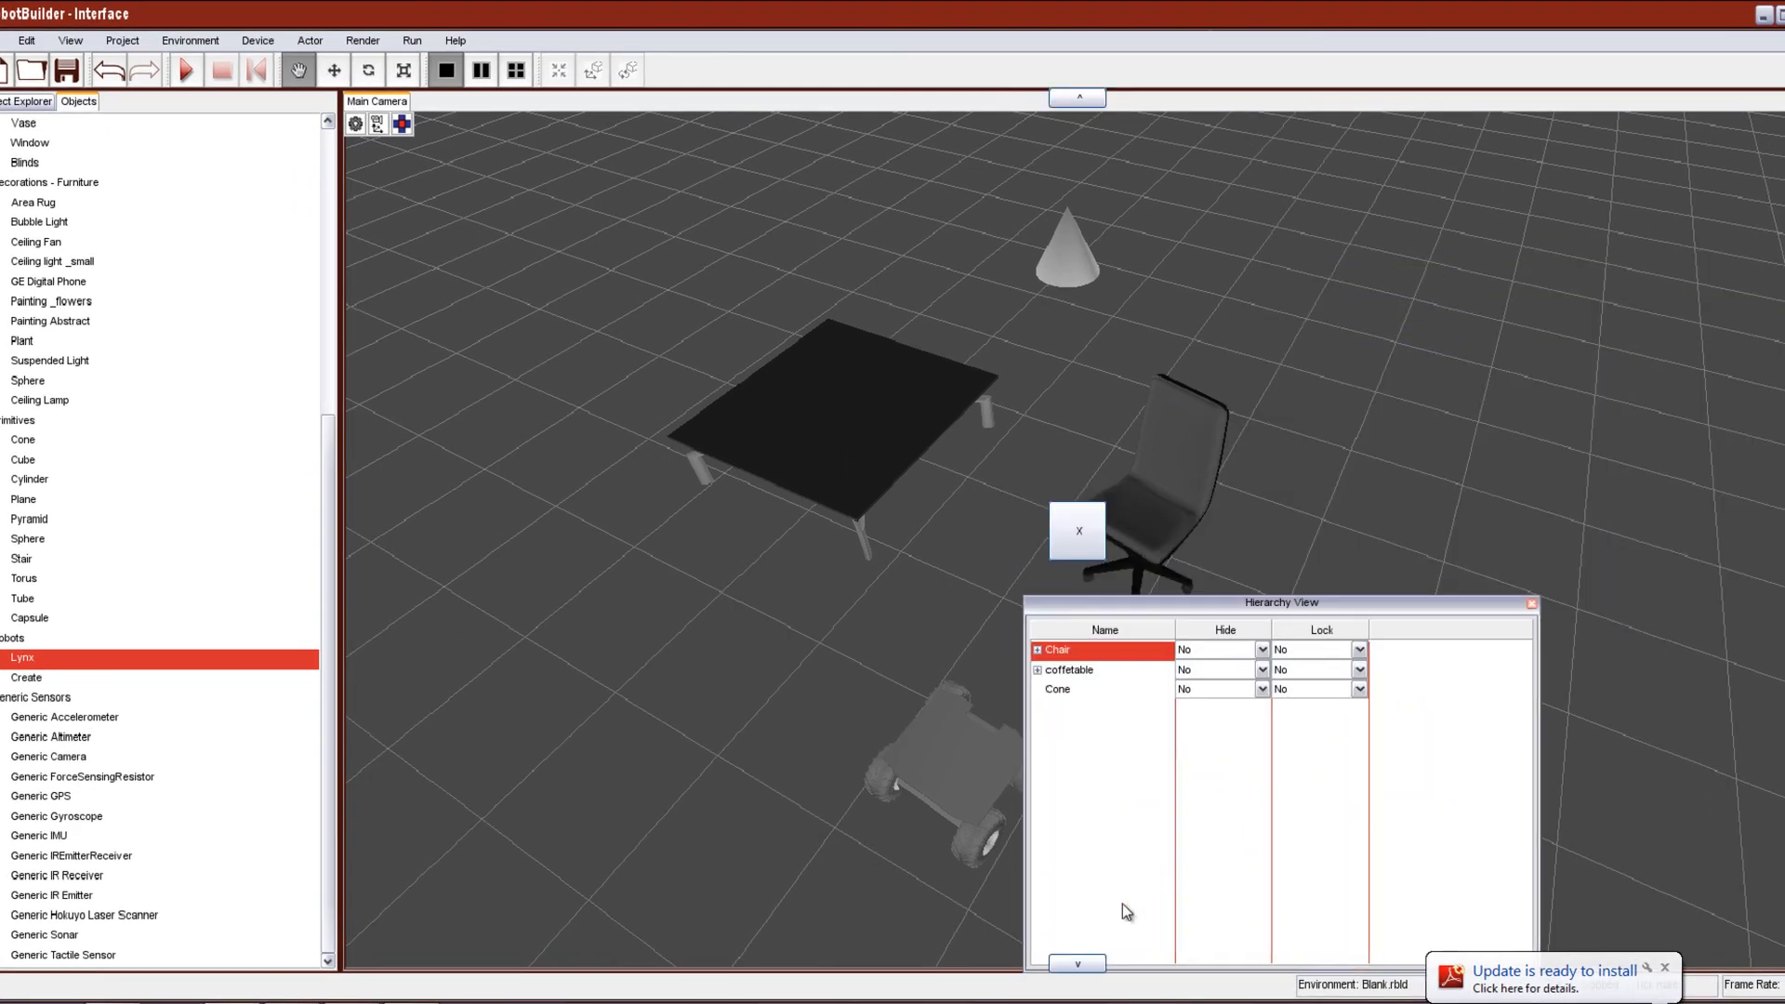
left_click_drag(1126, 911, 1077, 963)
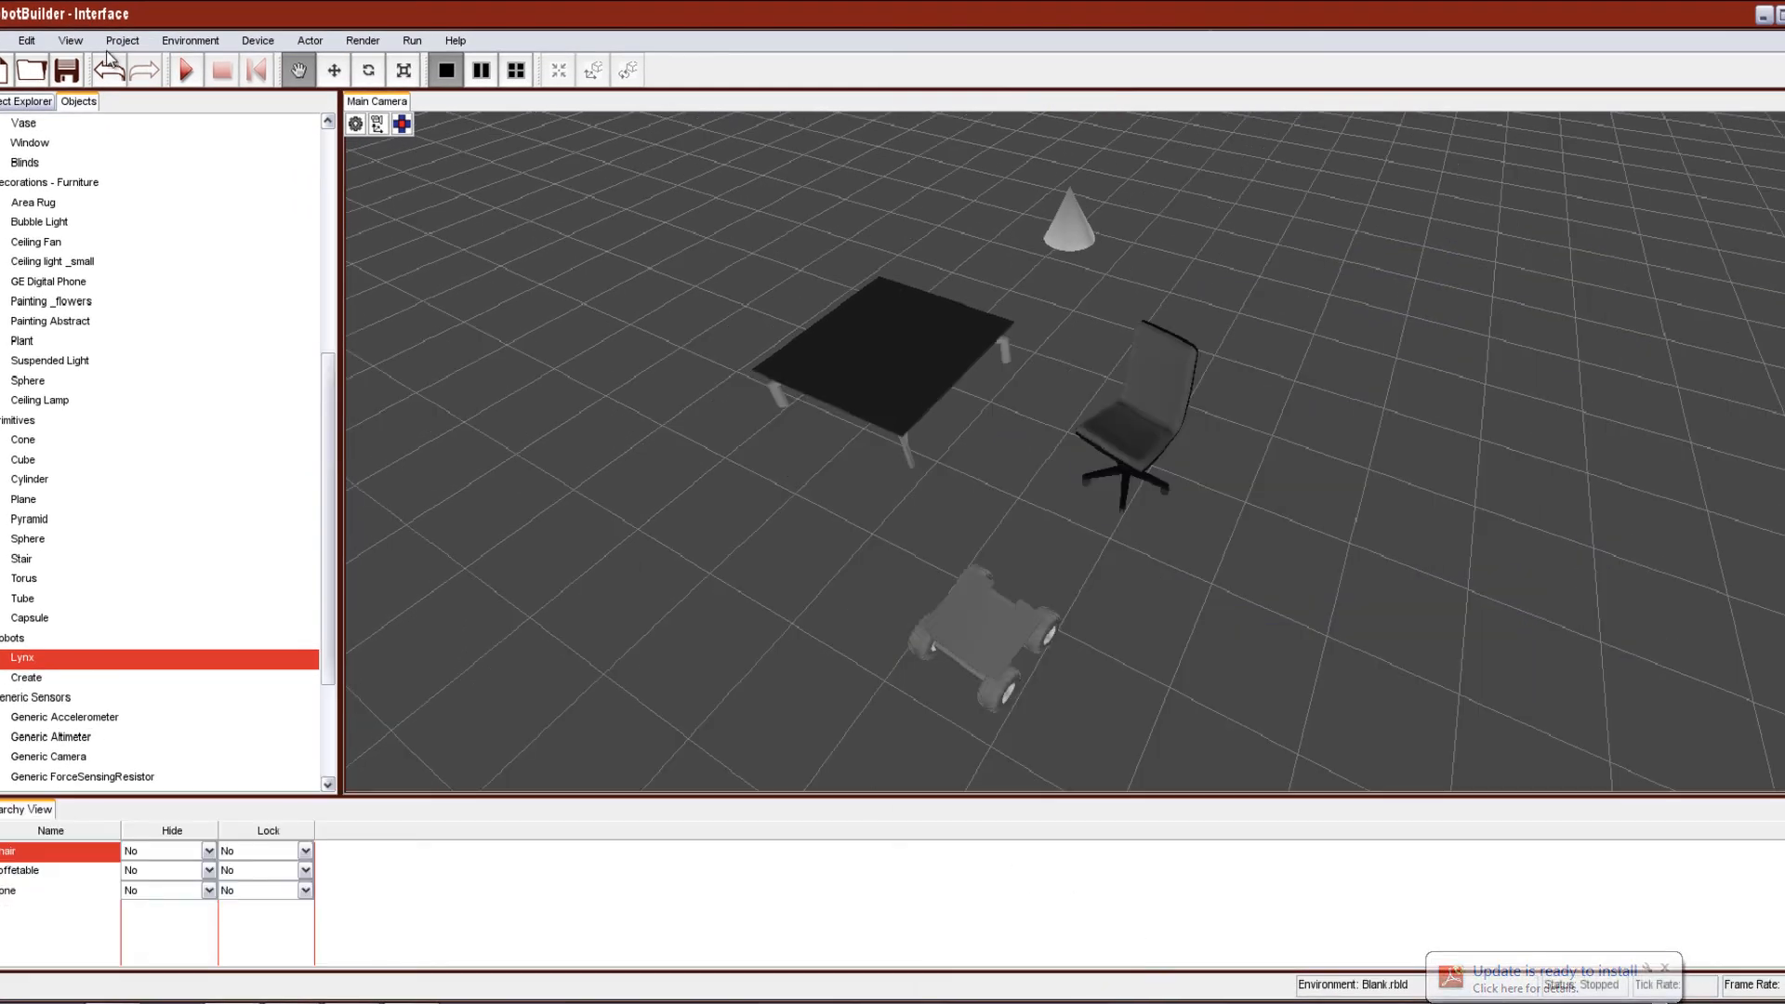
Show the Properties window and position it over the far side of the camera view
left_click(70, 41)
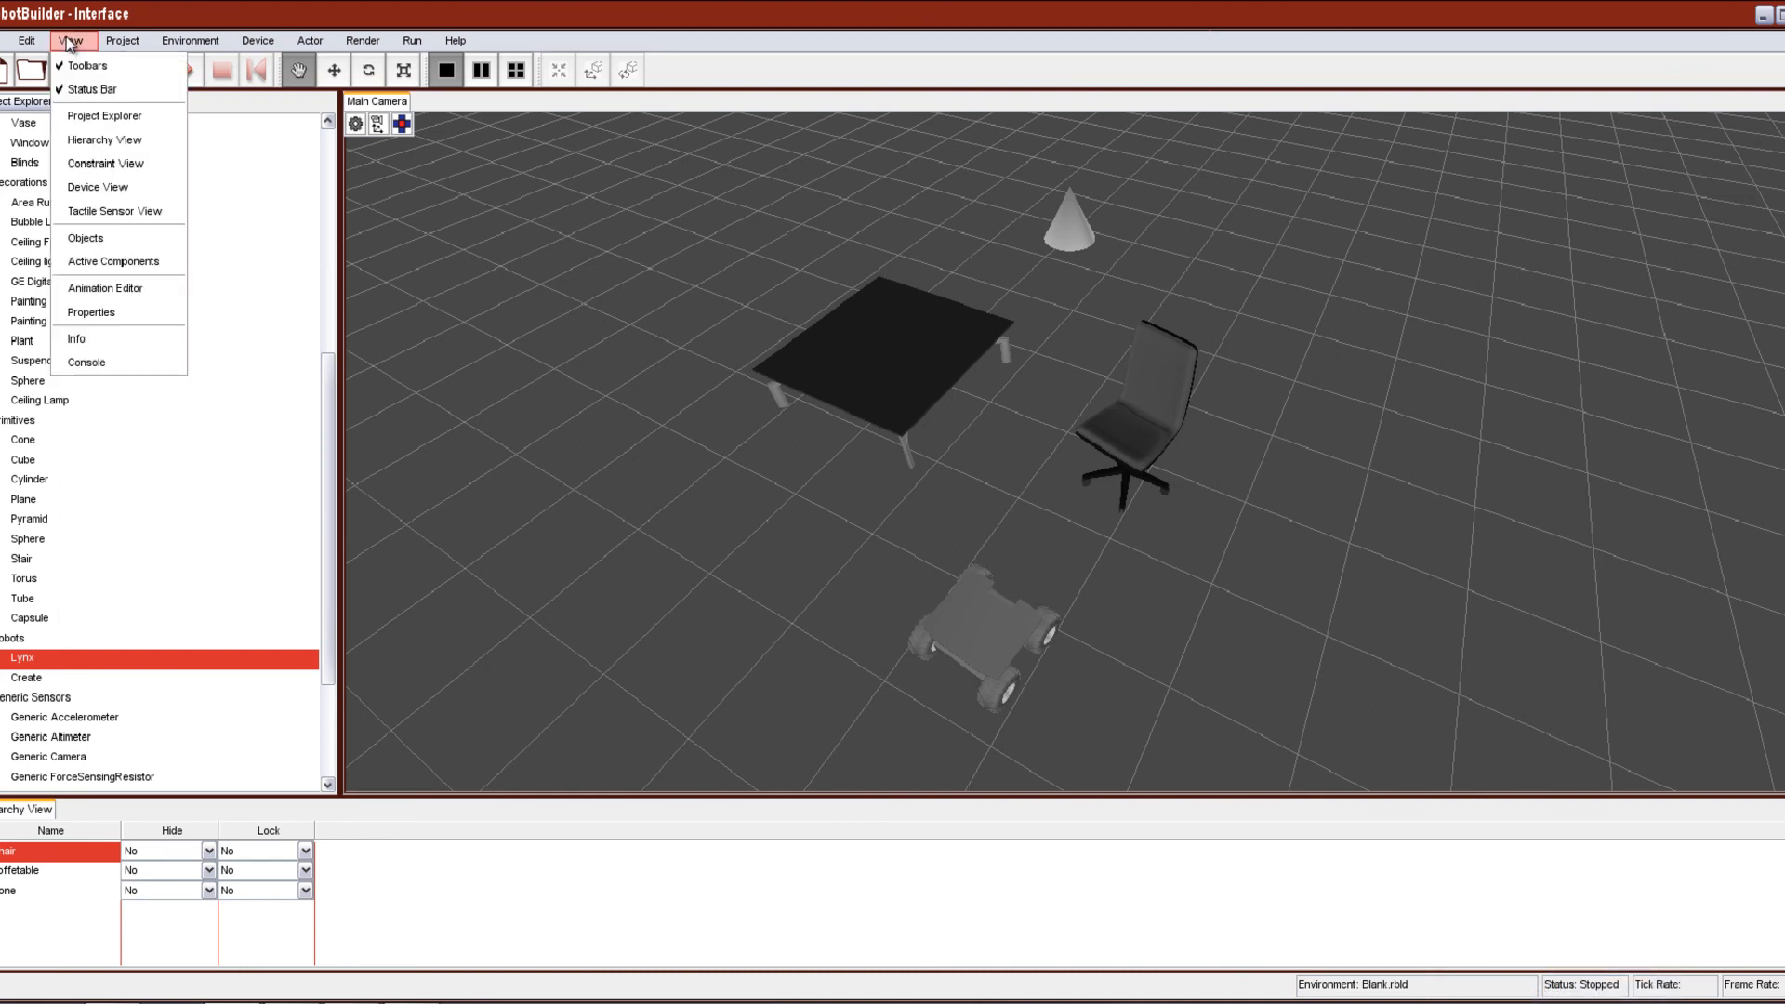
left_click(80, 312)
left_click_drag(1653, 328, 1596, 318)
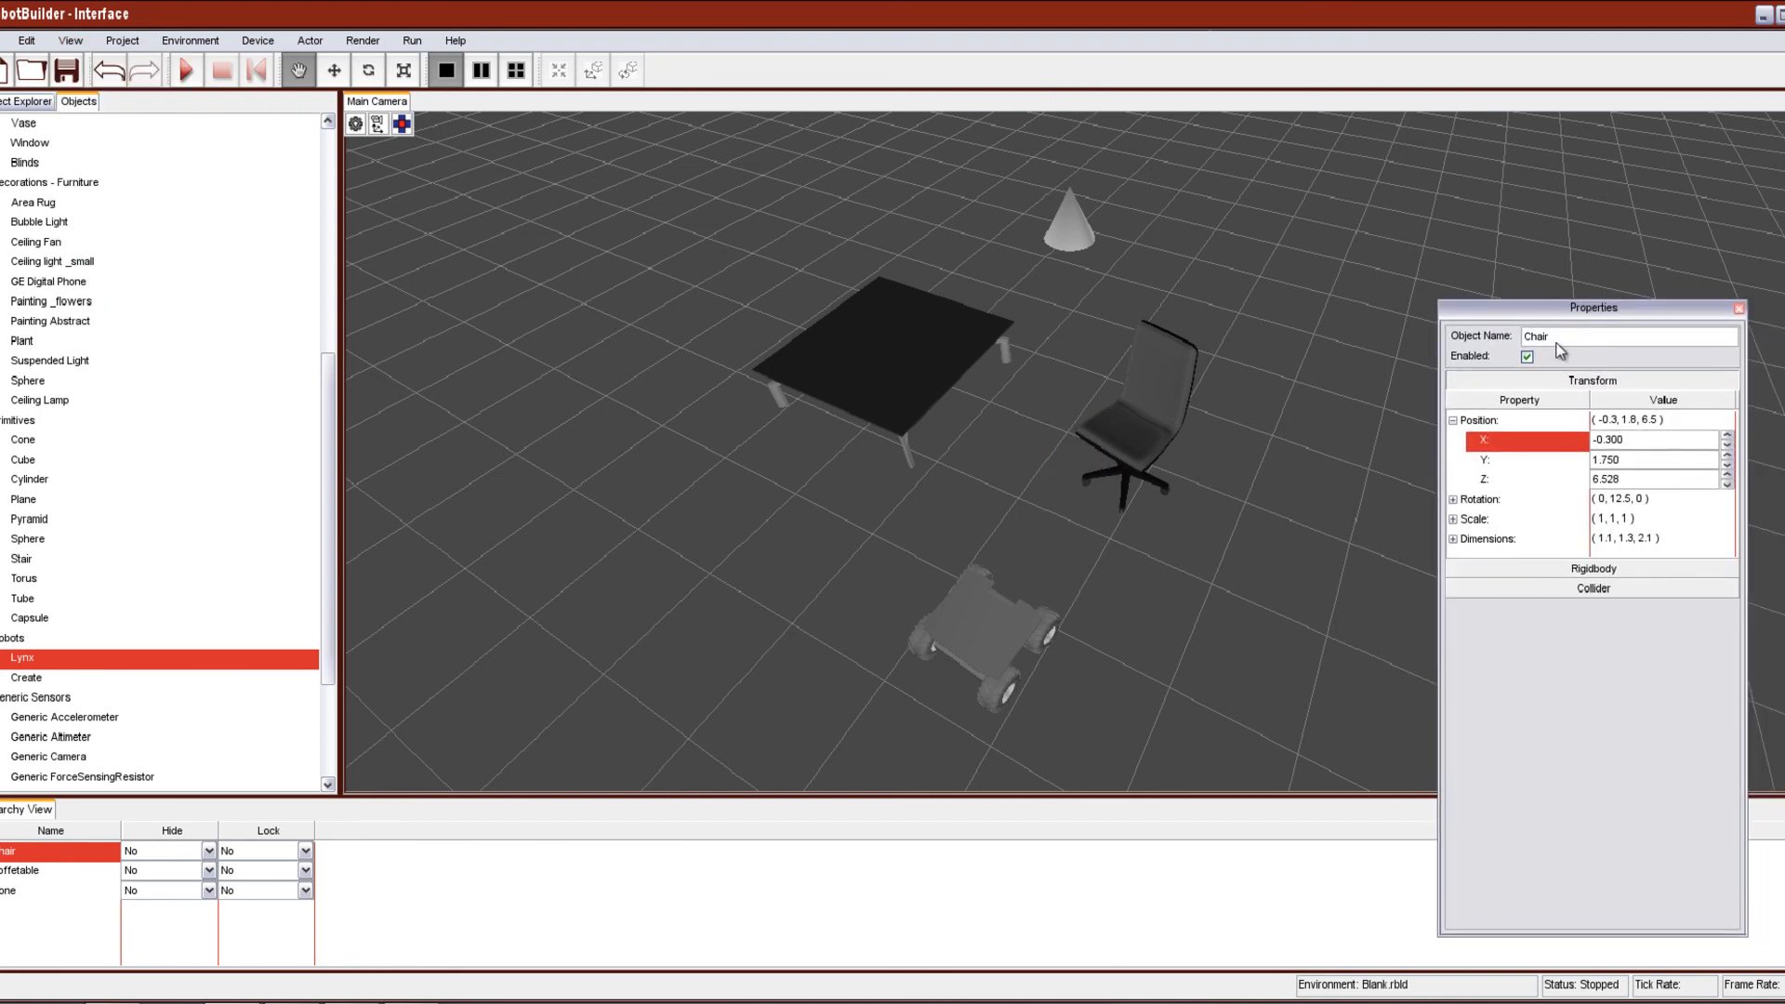
Step the Chair's X position up to 0.700 and back down to -0.300
double_click(1640, 444)
left_click(1729, 436)
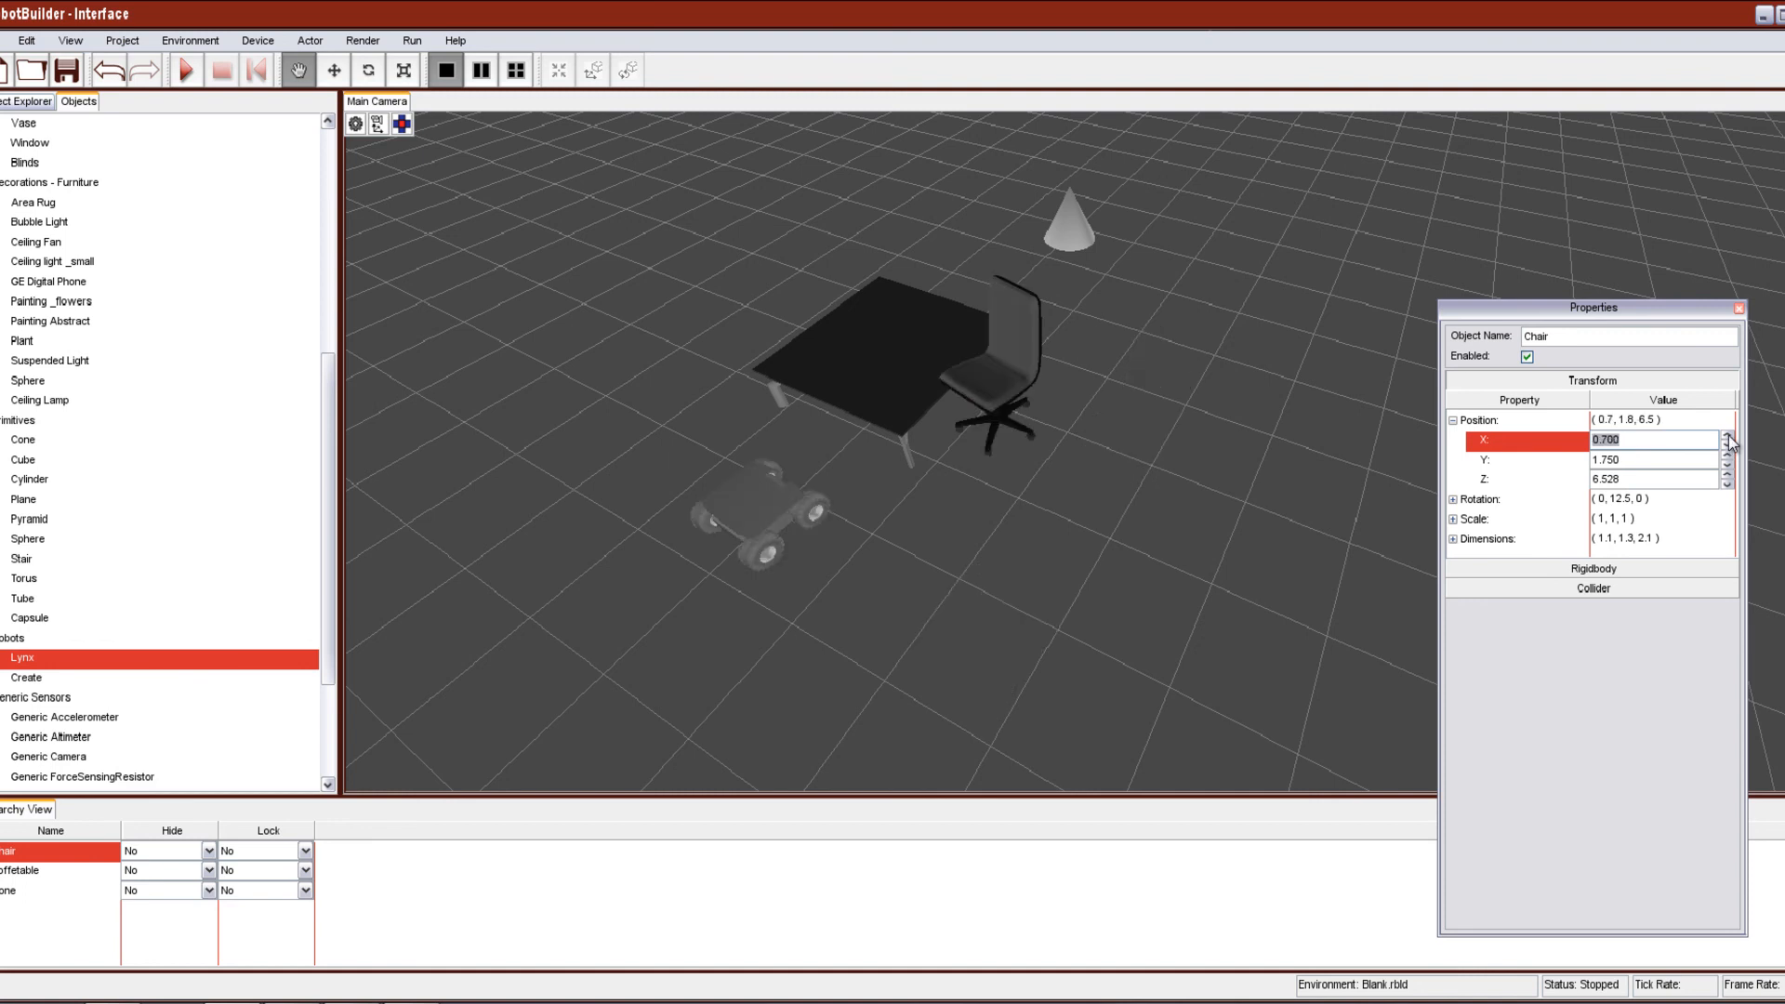
left_click(1728, 446)
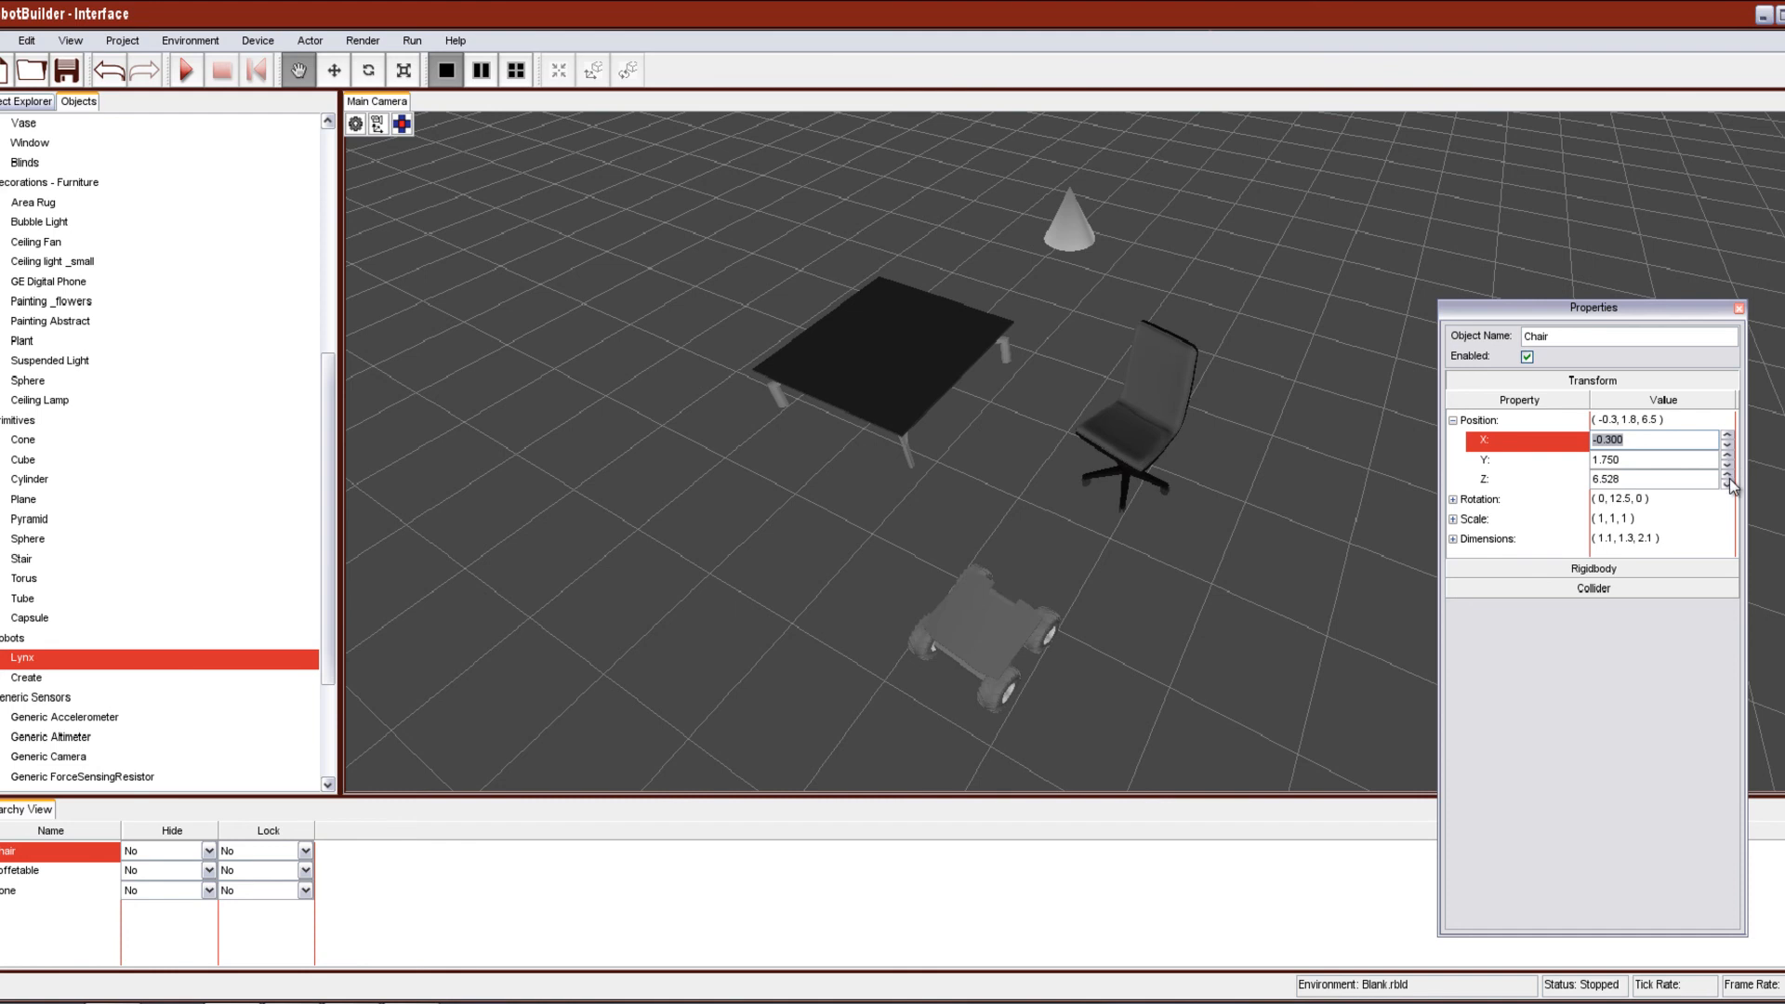
Step the Chair's Z position down to 4.528
left_click(1729, 474)
left_click(1729, 485)
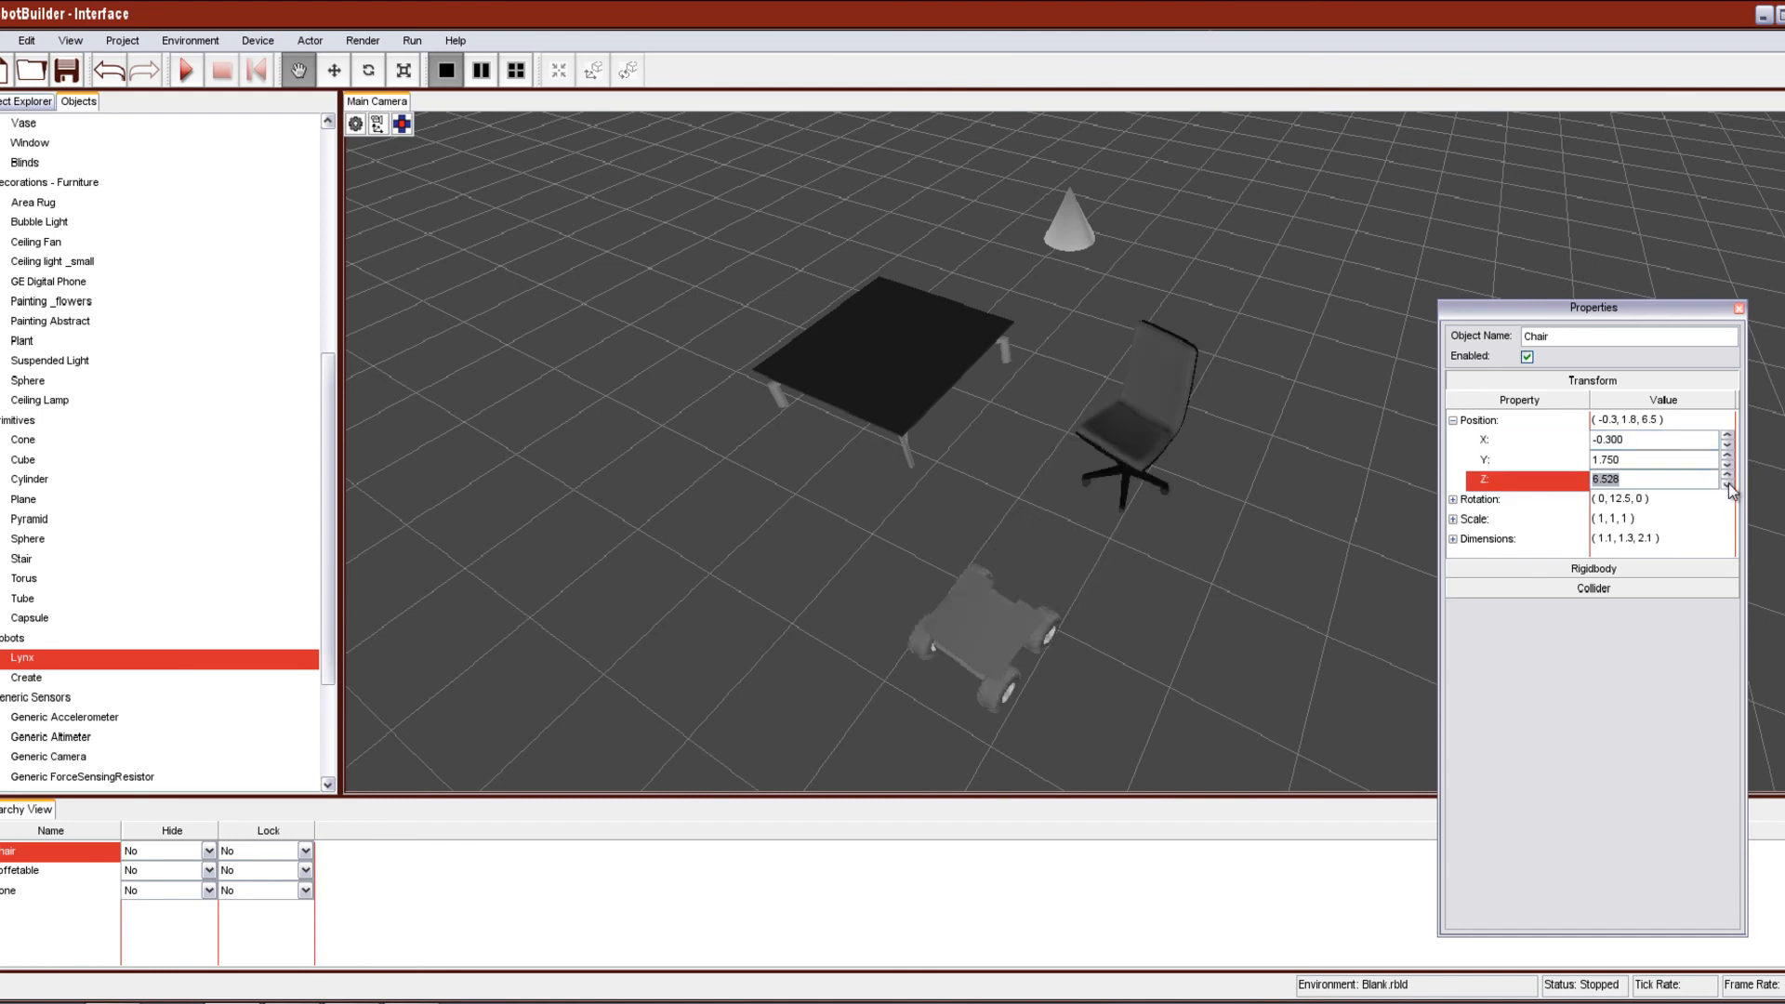
left_click(1729, 484)
left_click(1729, 484)
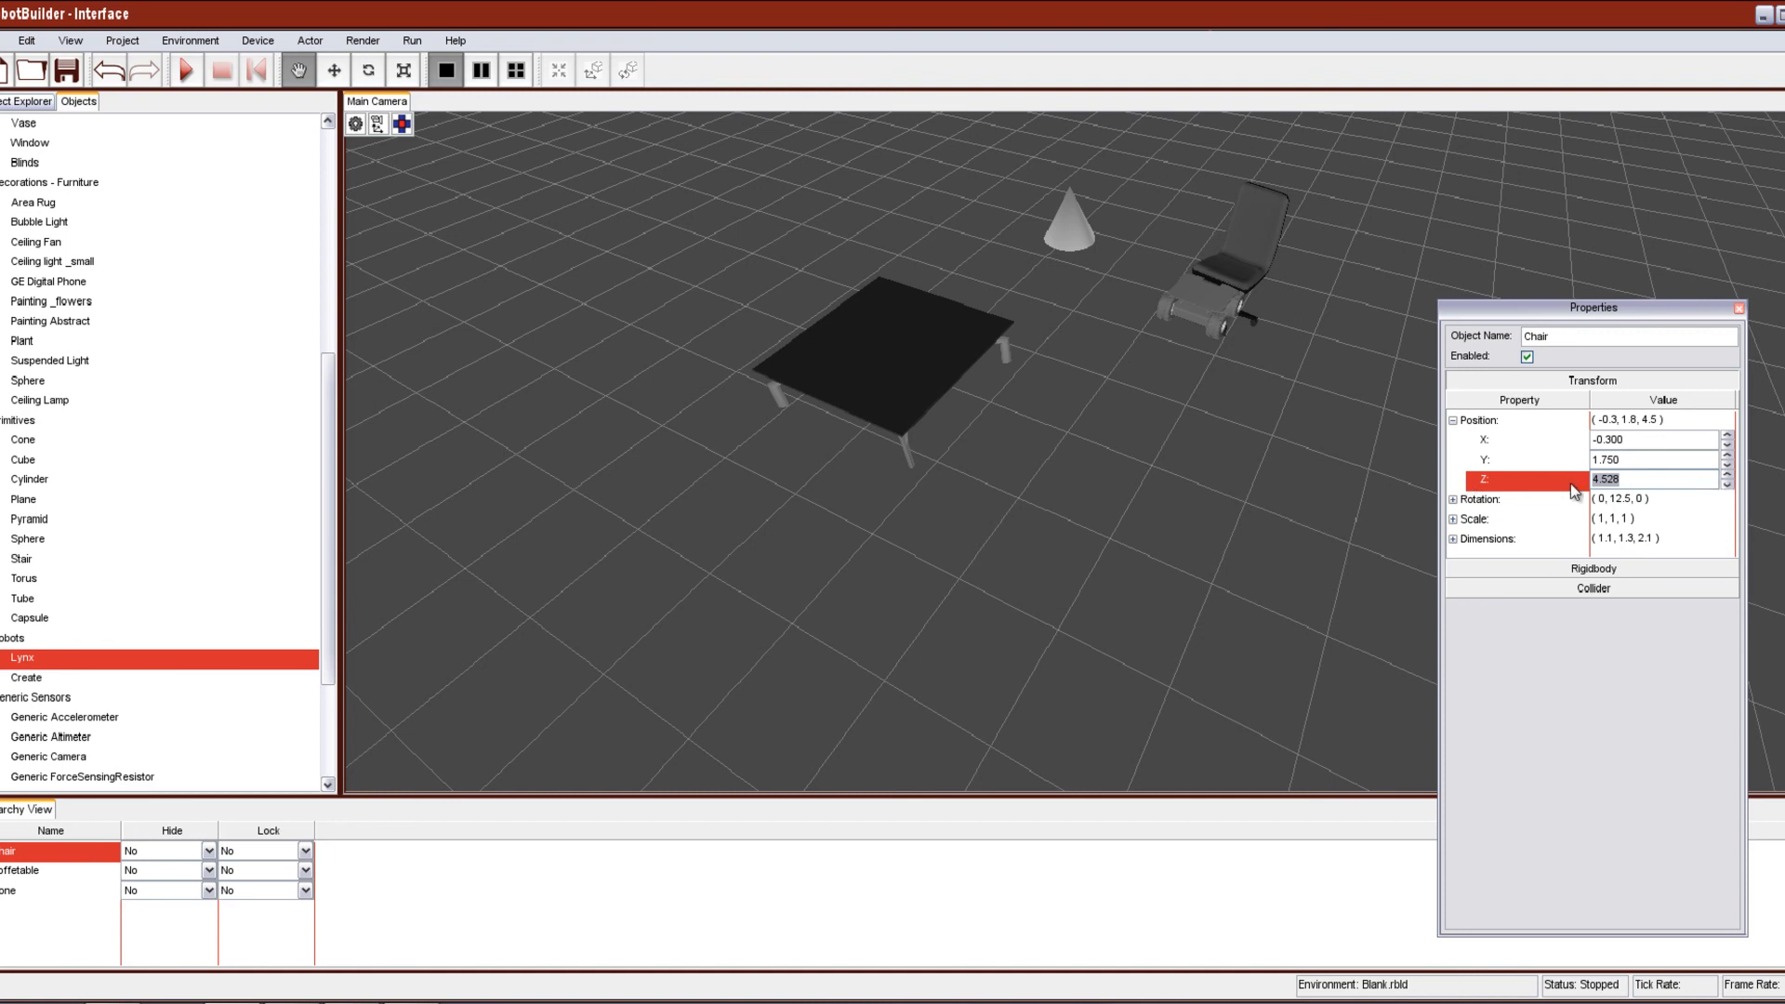
Set the Chair's Z position to 12 and focus the camera on the chair
type("12")
key("Return")
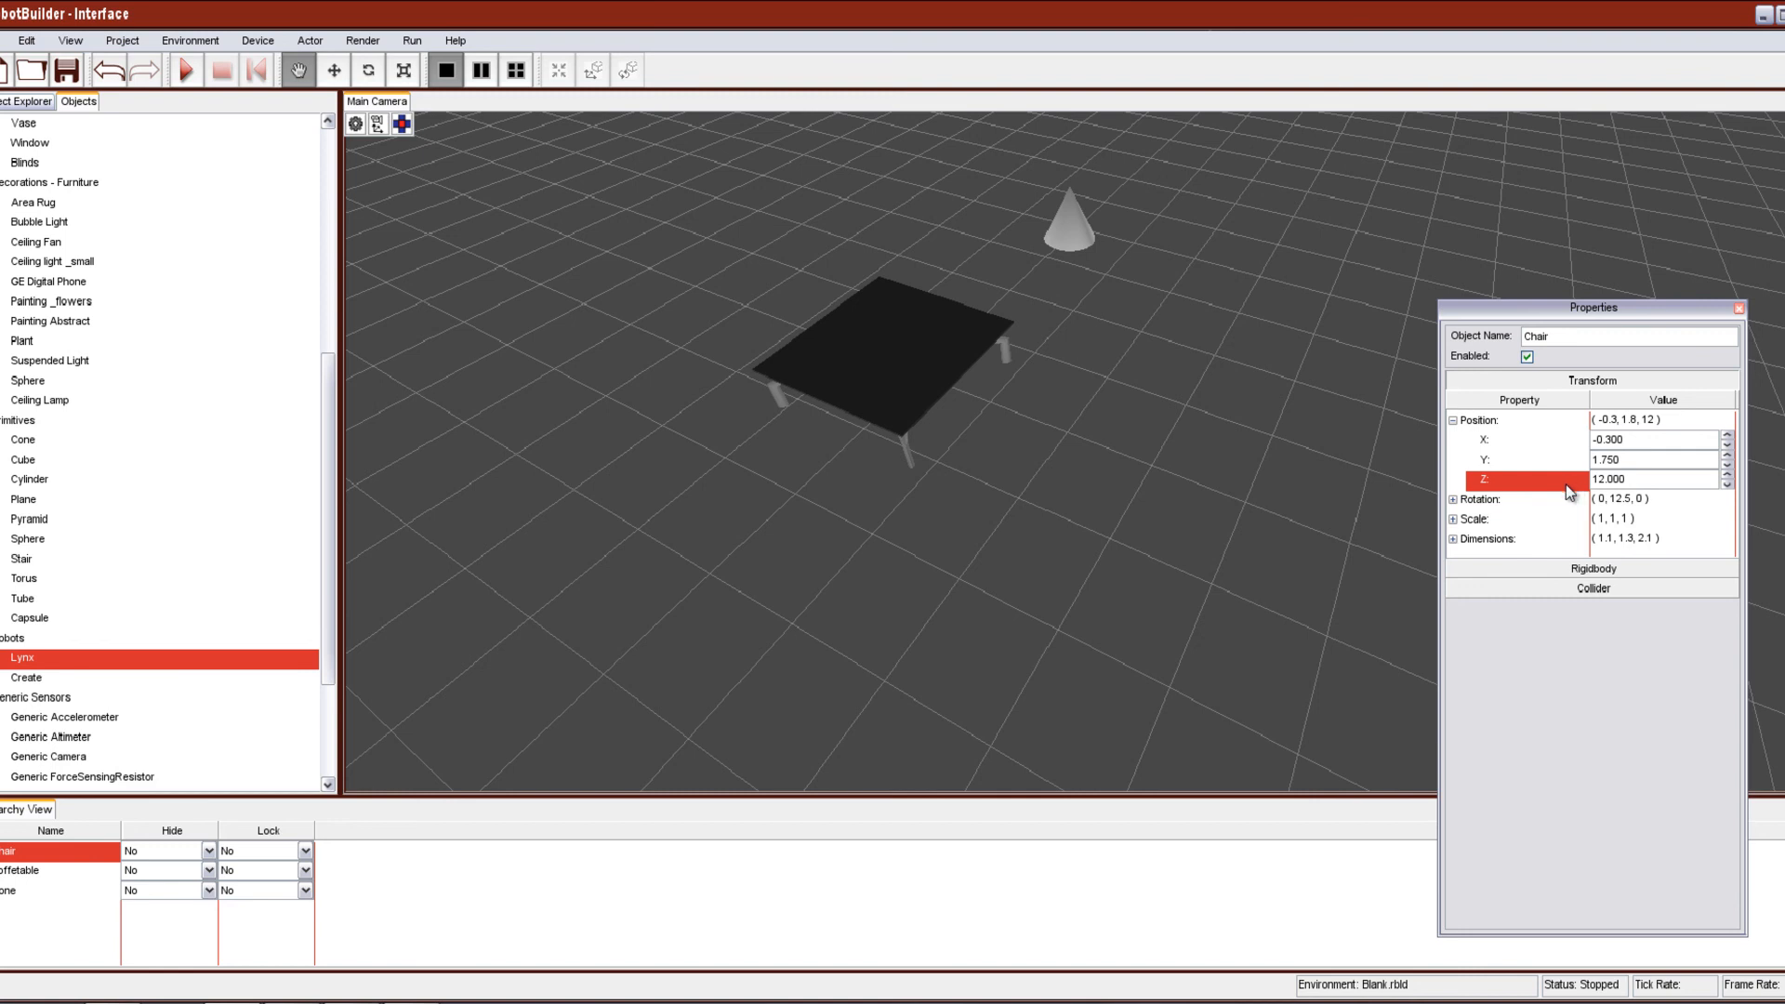
key("f")
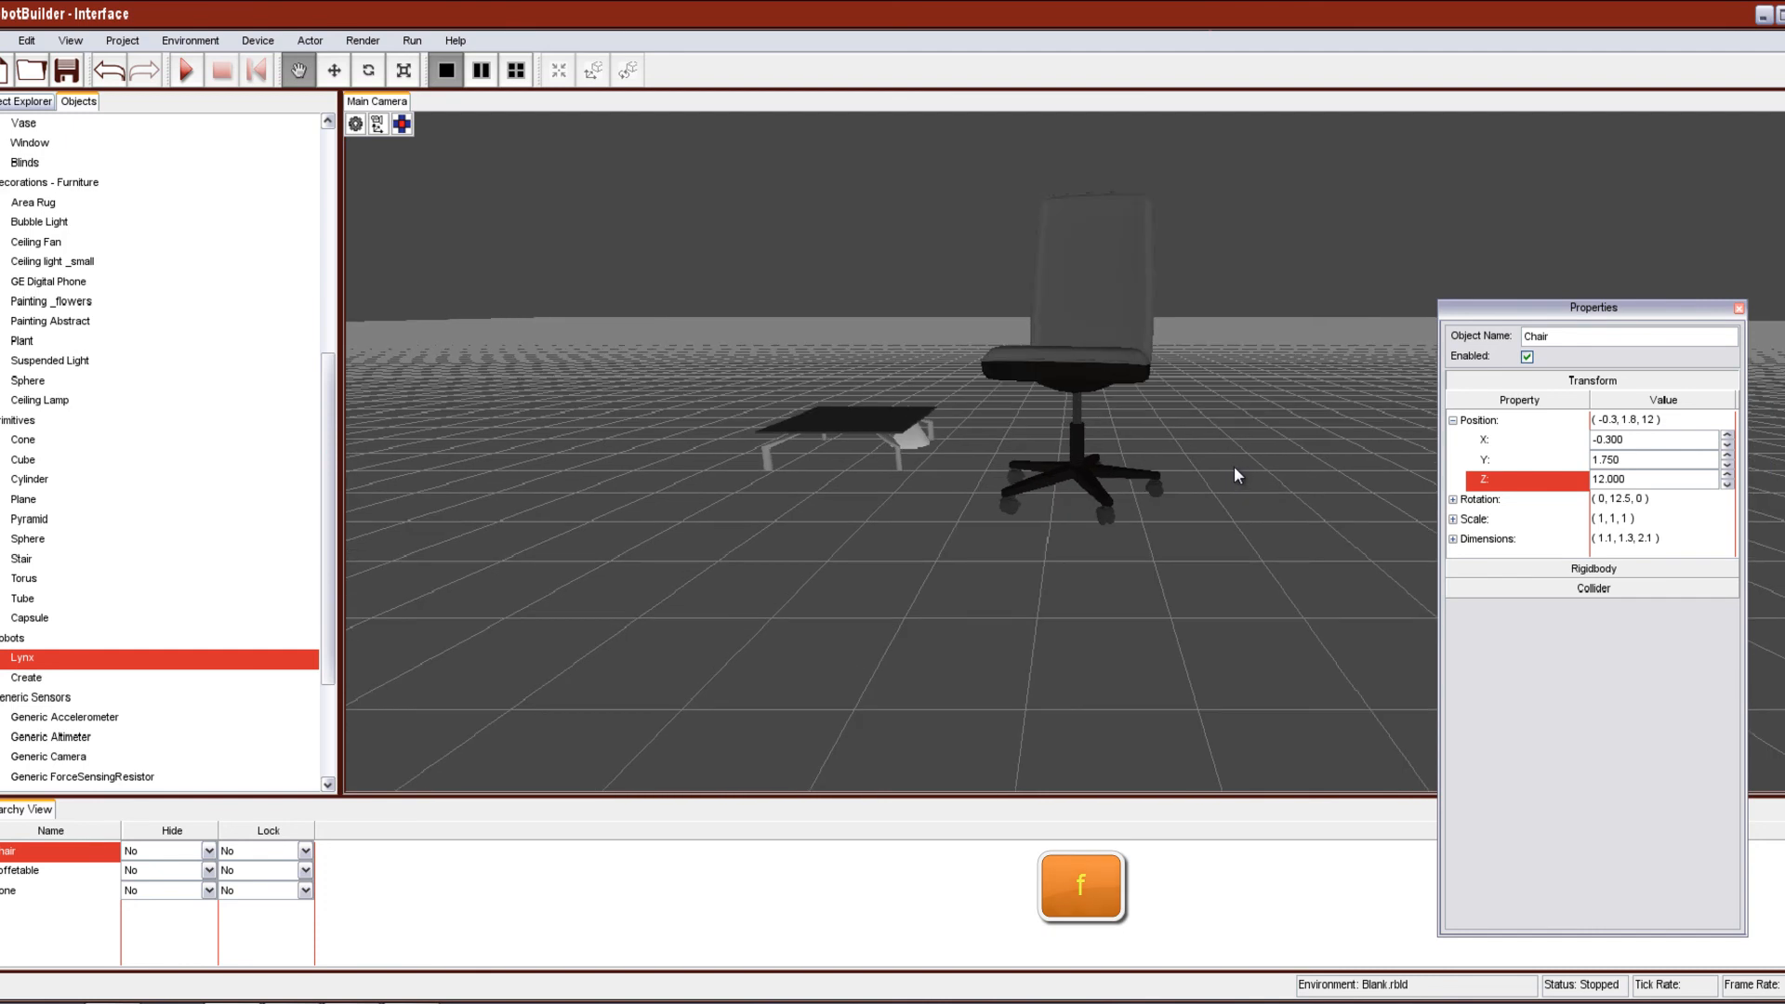
Collapse no properties; dock the floating Properties window beside the camera view and close it
left_click(1470, 419)
left_click_drag(1557, 304, 1778, 434)
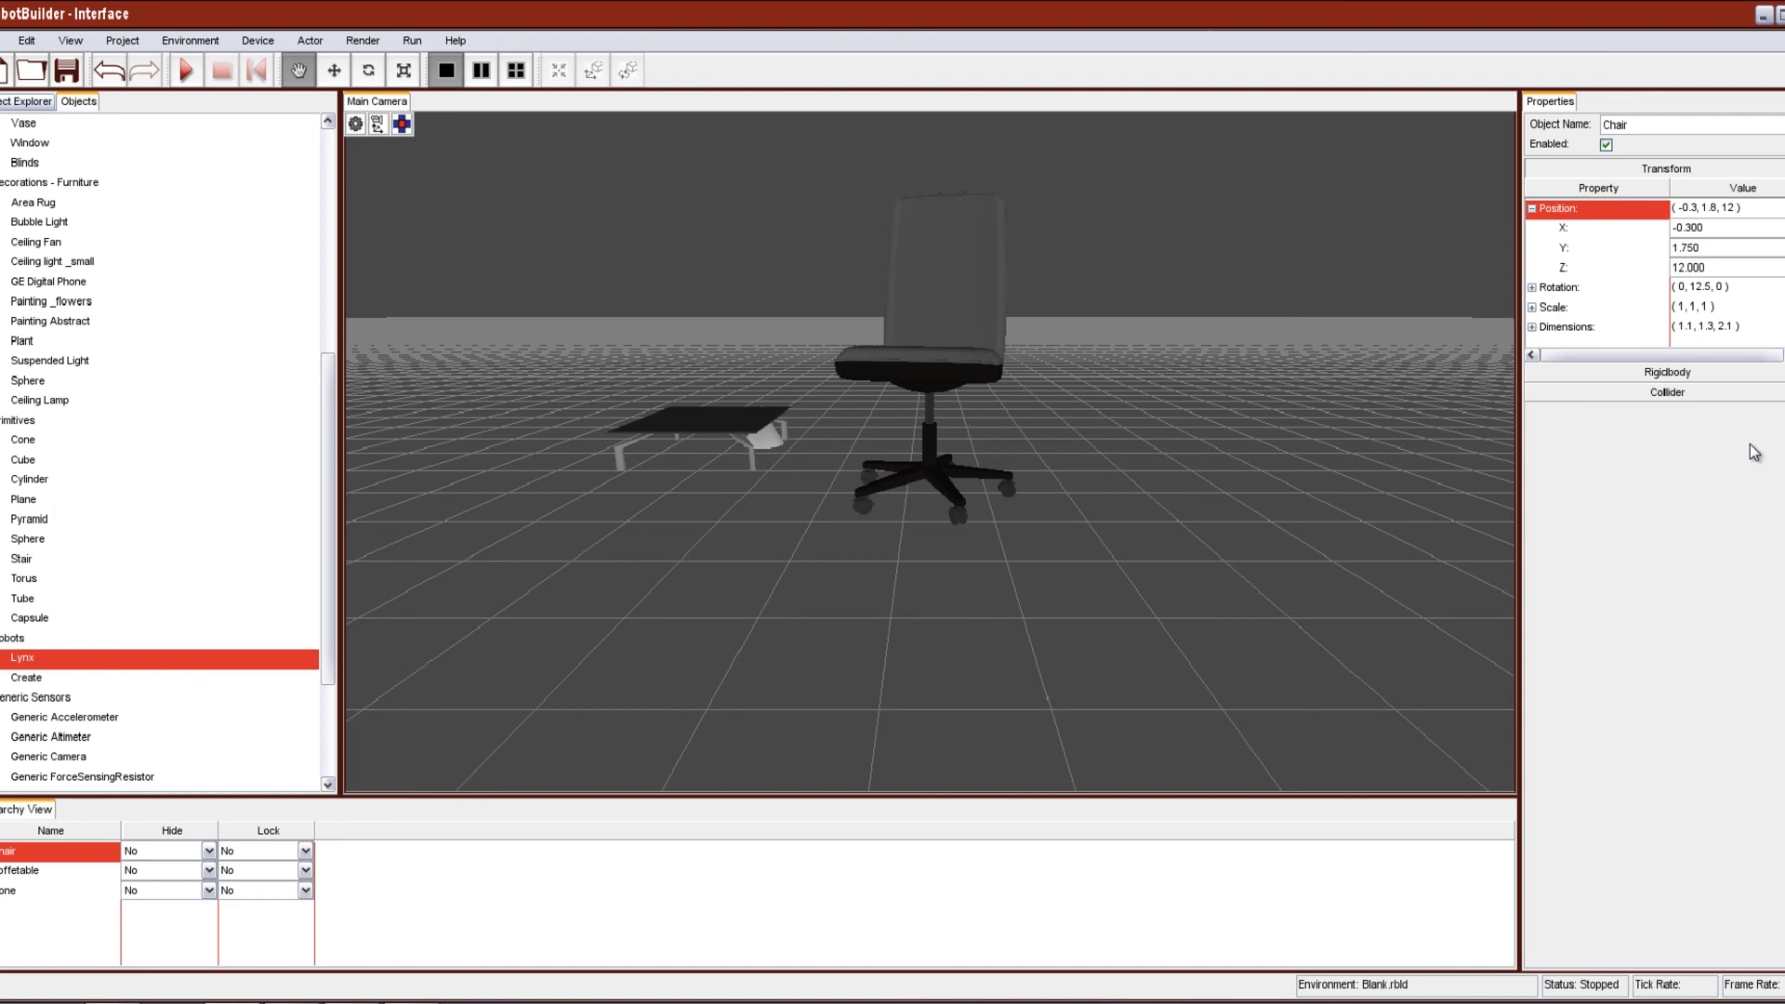
right_click(1553, 108)
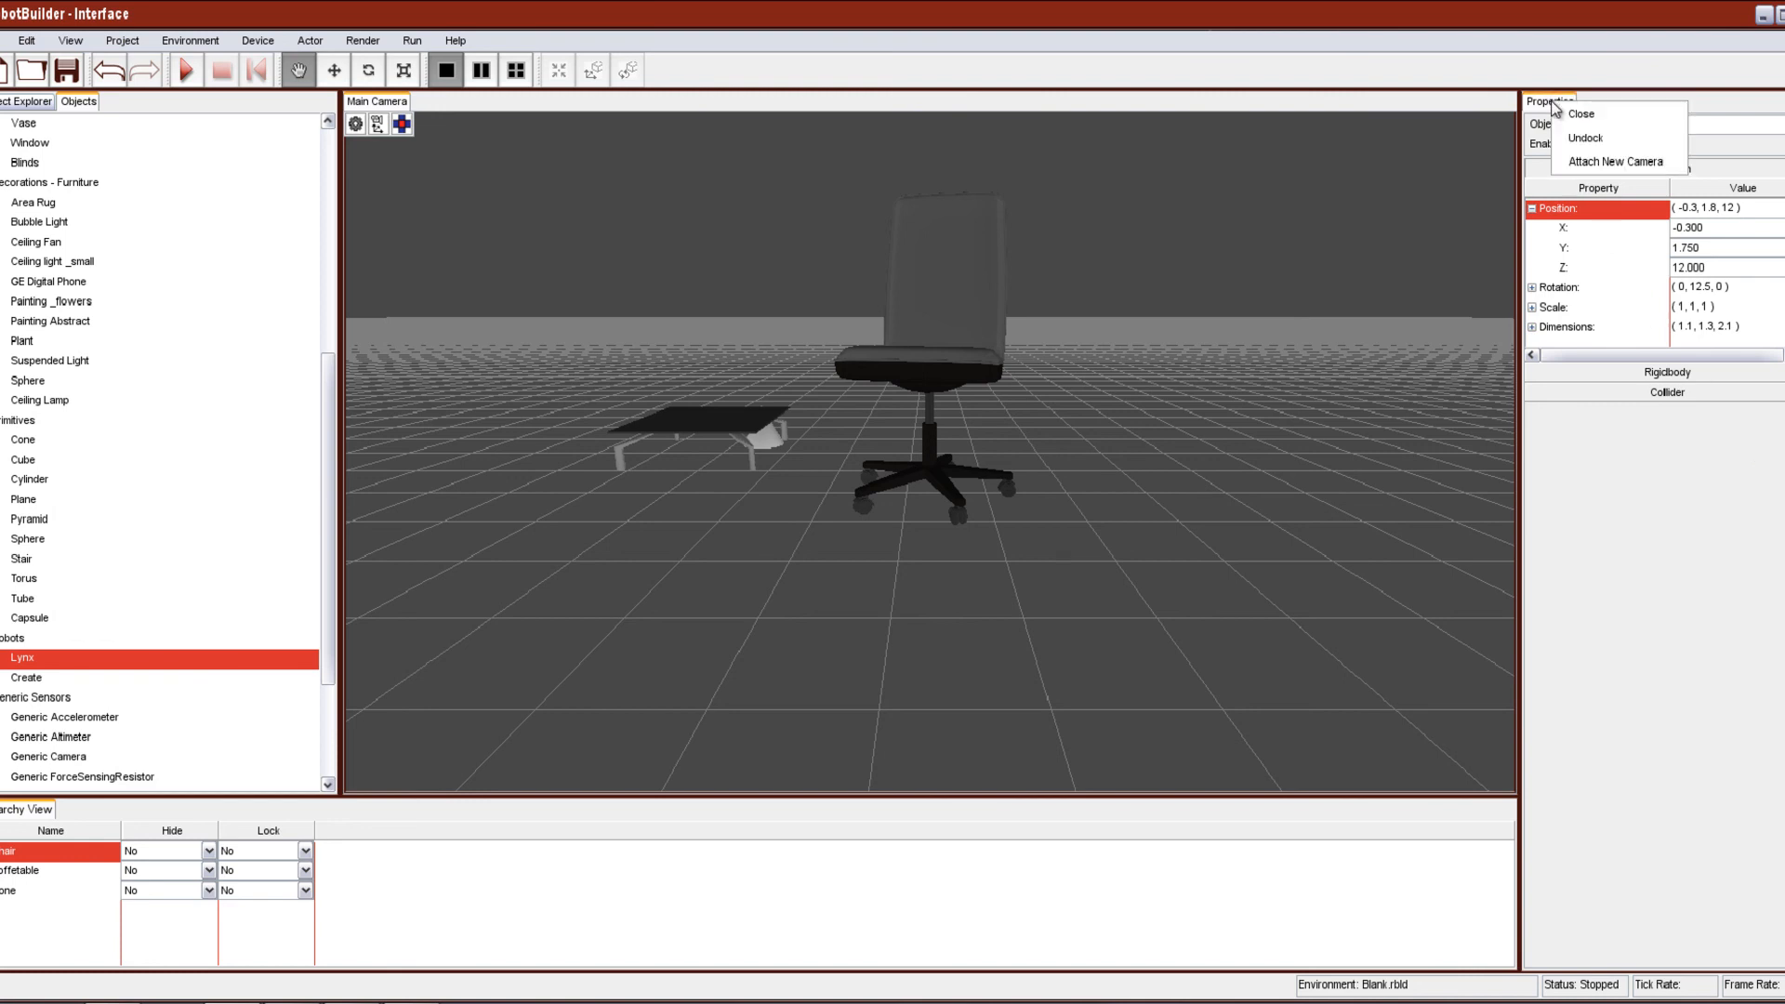
left_click(1577, 115)
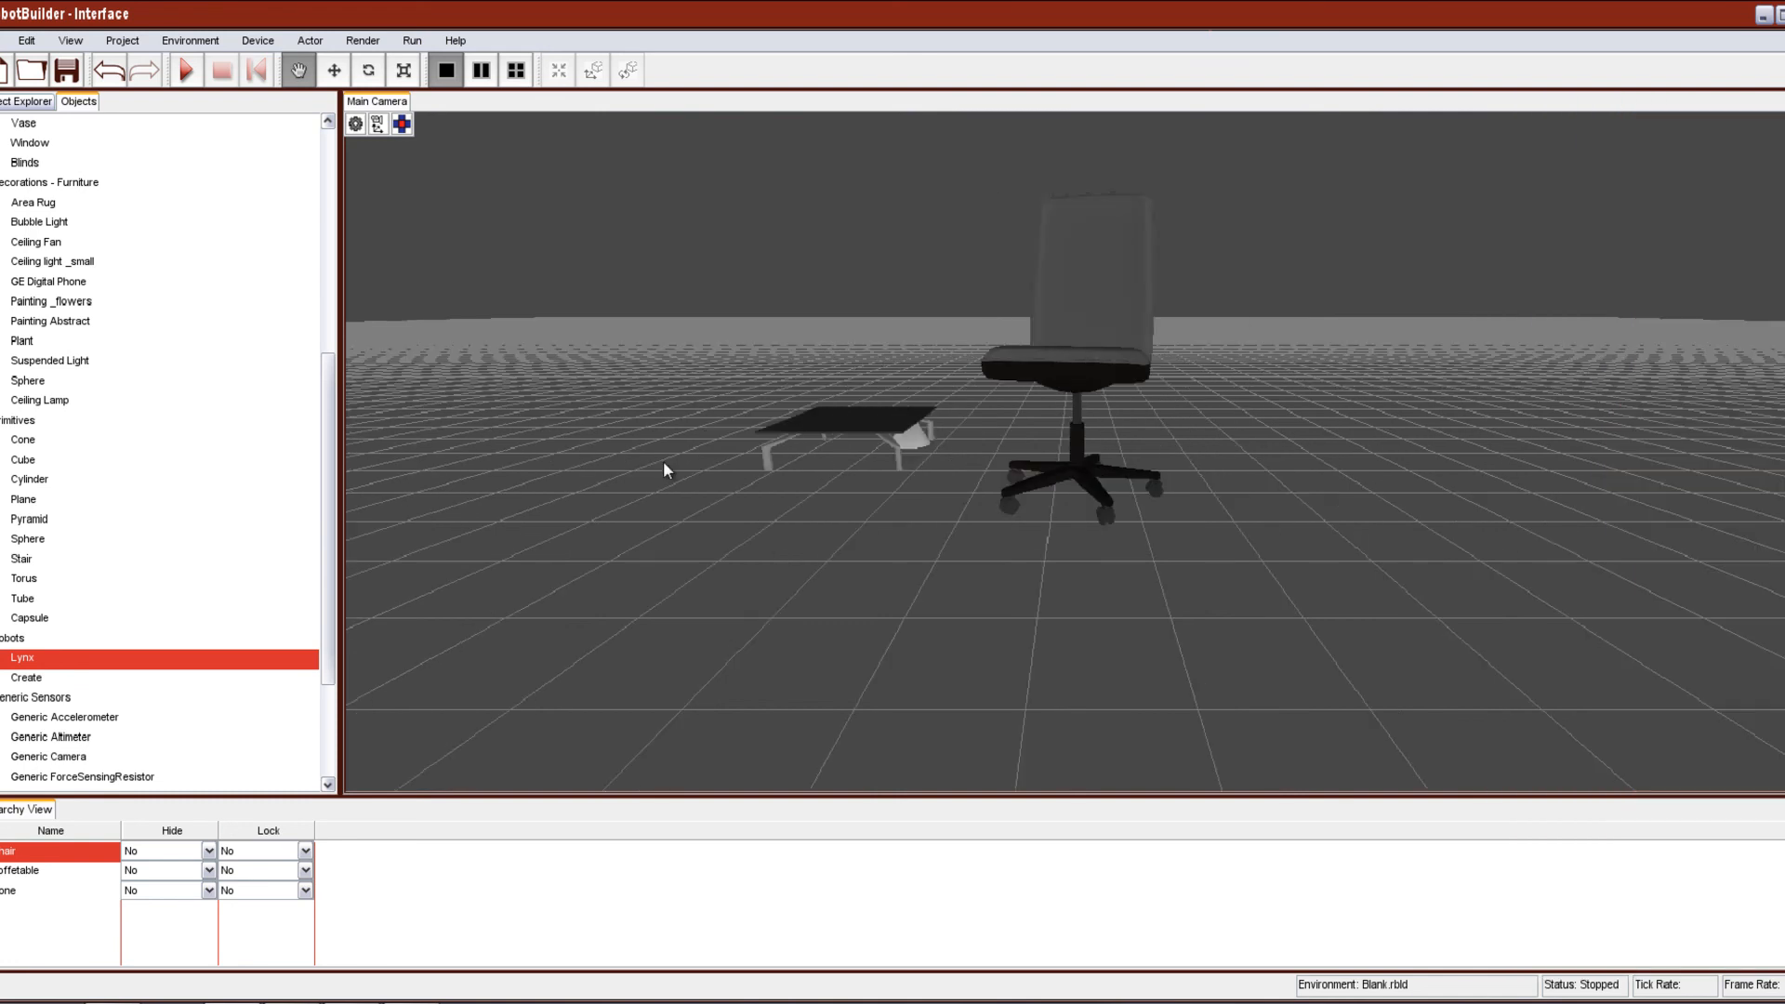
Close the Hierarchy View, Objects and Project Explorer windows so that only the camera view remains
right_click(37, 813)
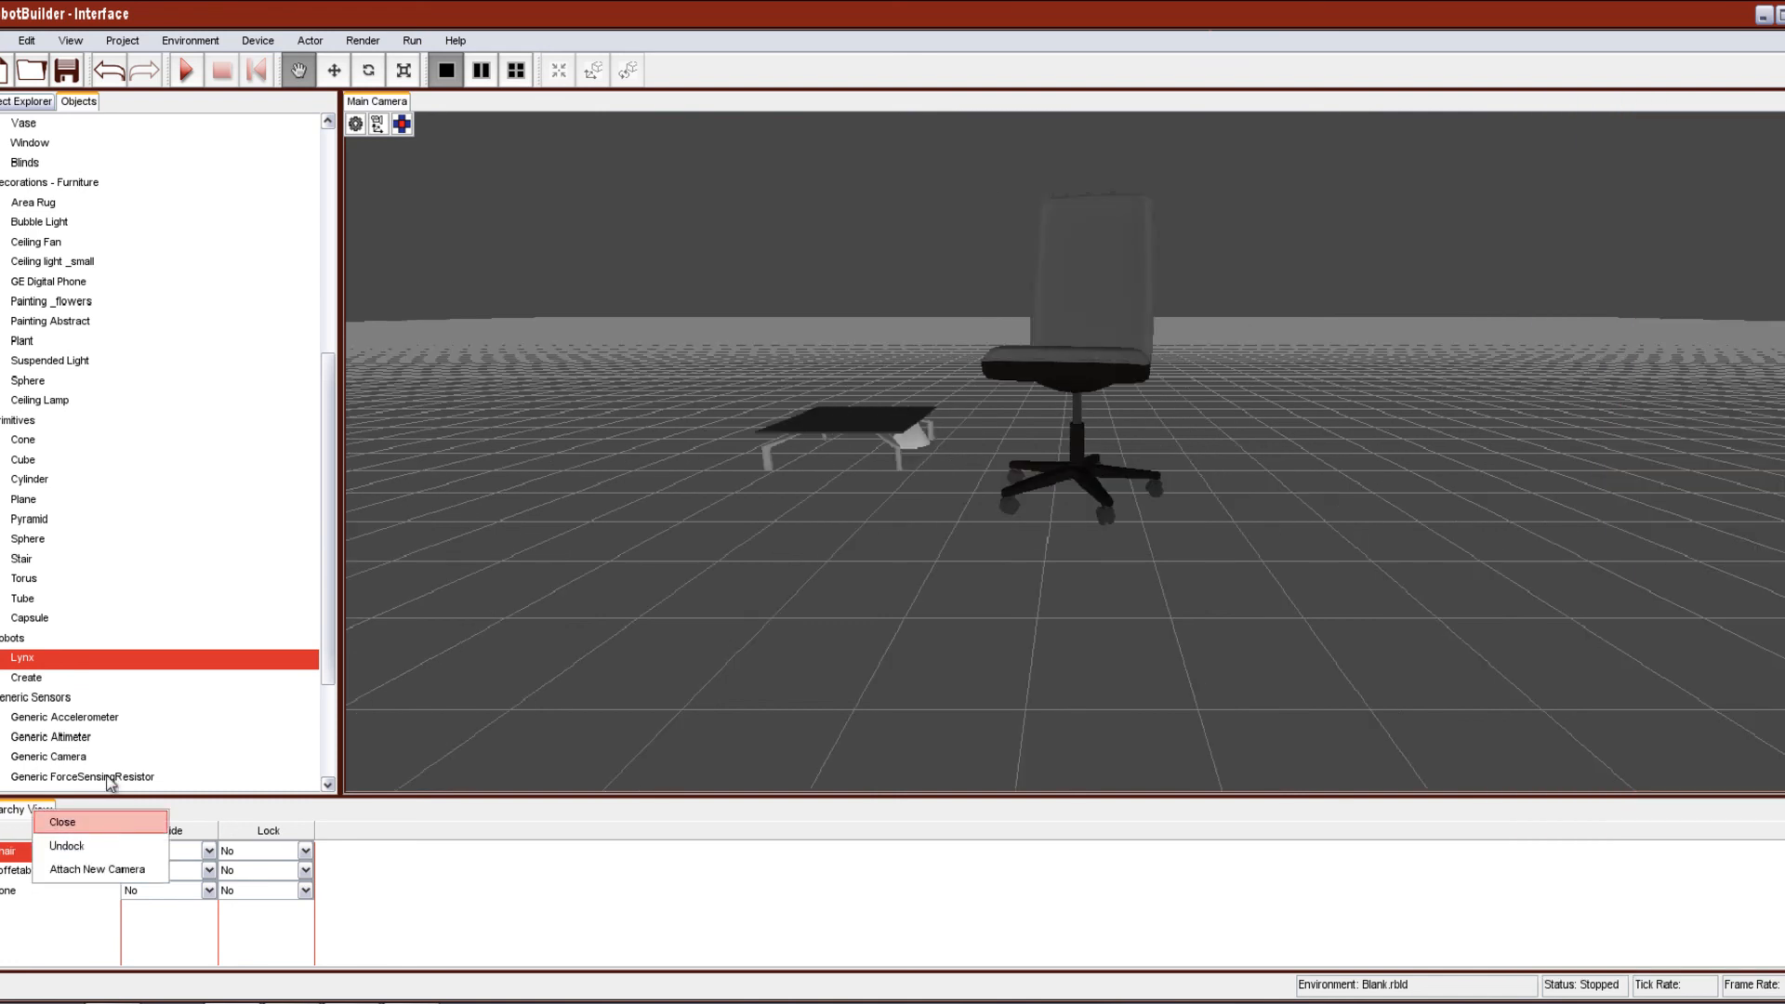
left_click(111, 824)
right_click(76, 104)
left_click(107, 119)
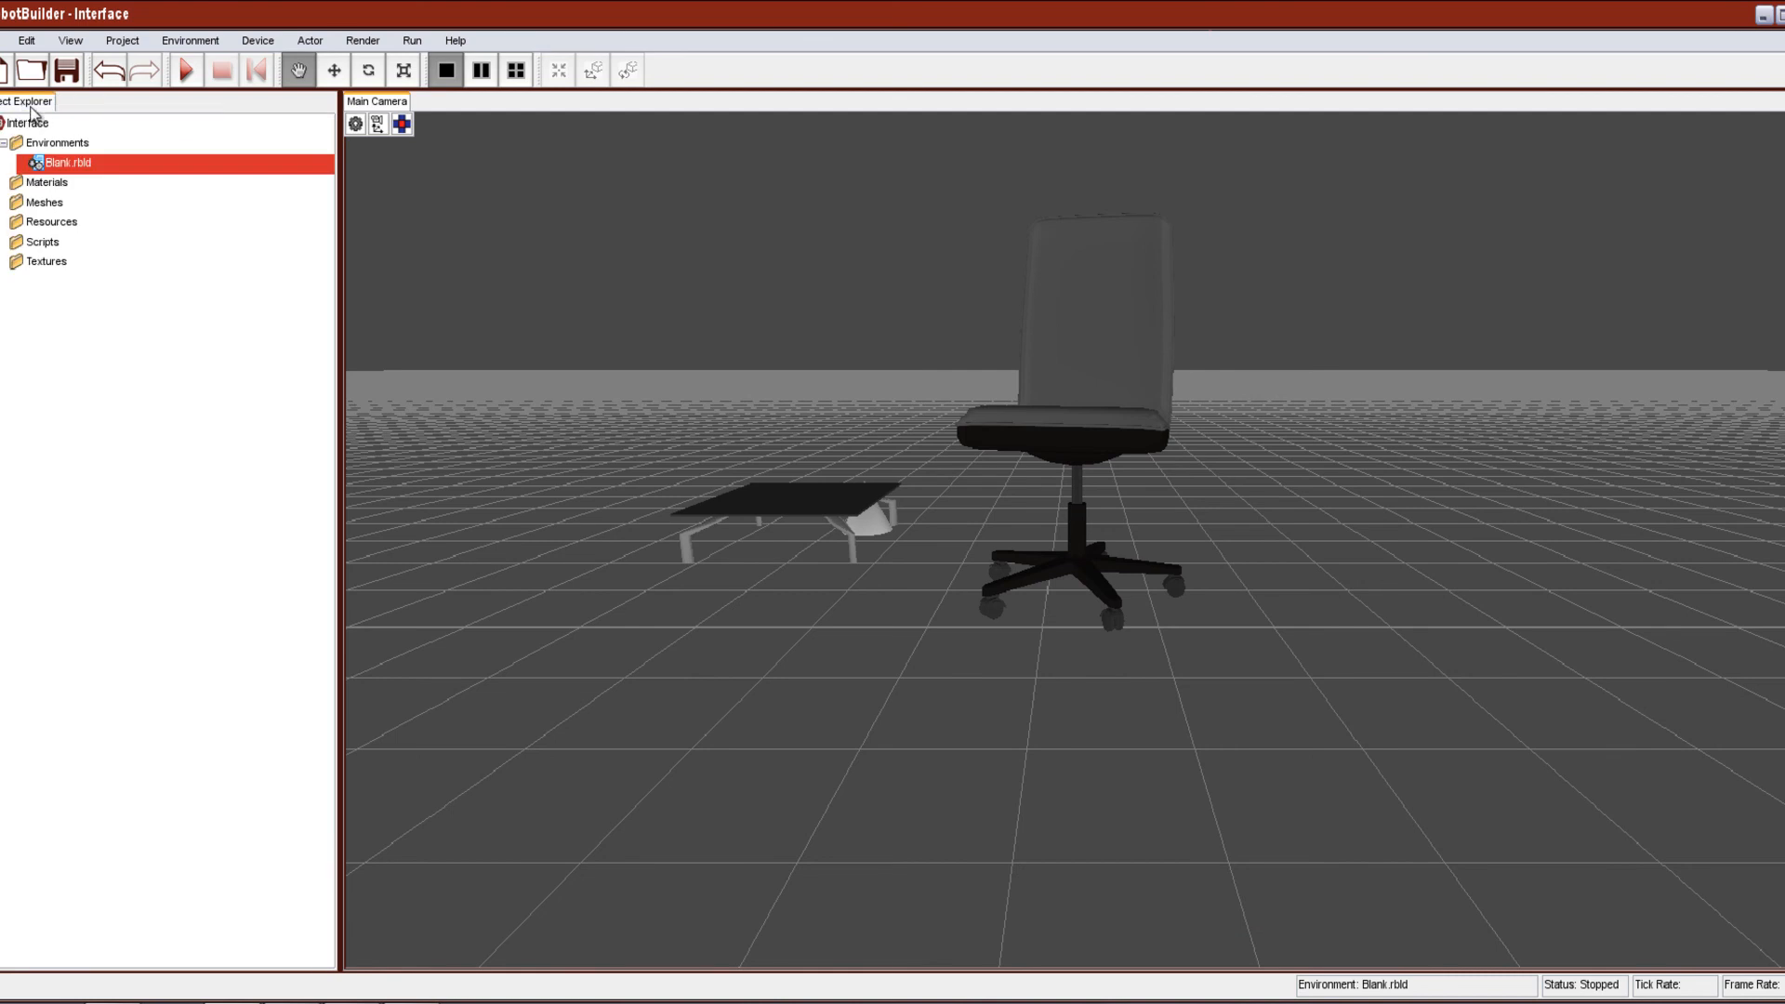
right_click(20, 104)
left_click(59, 118)
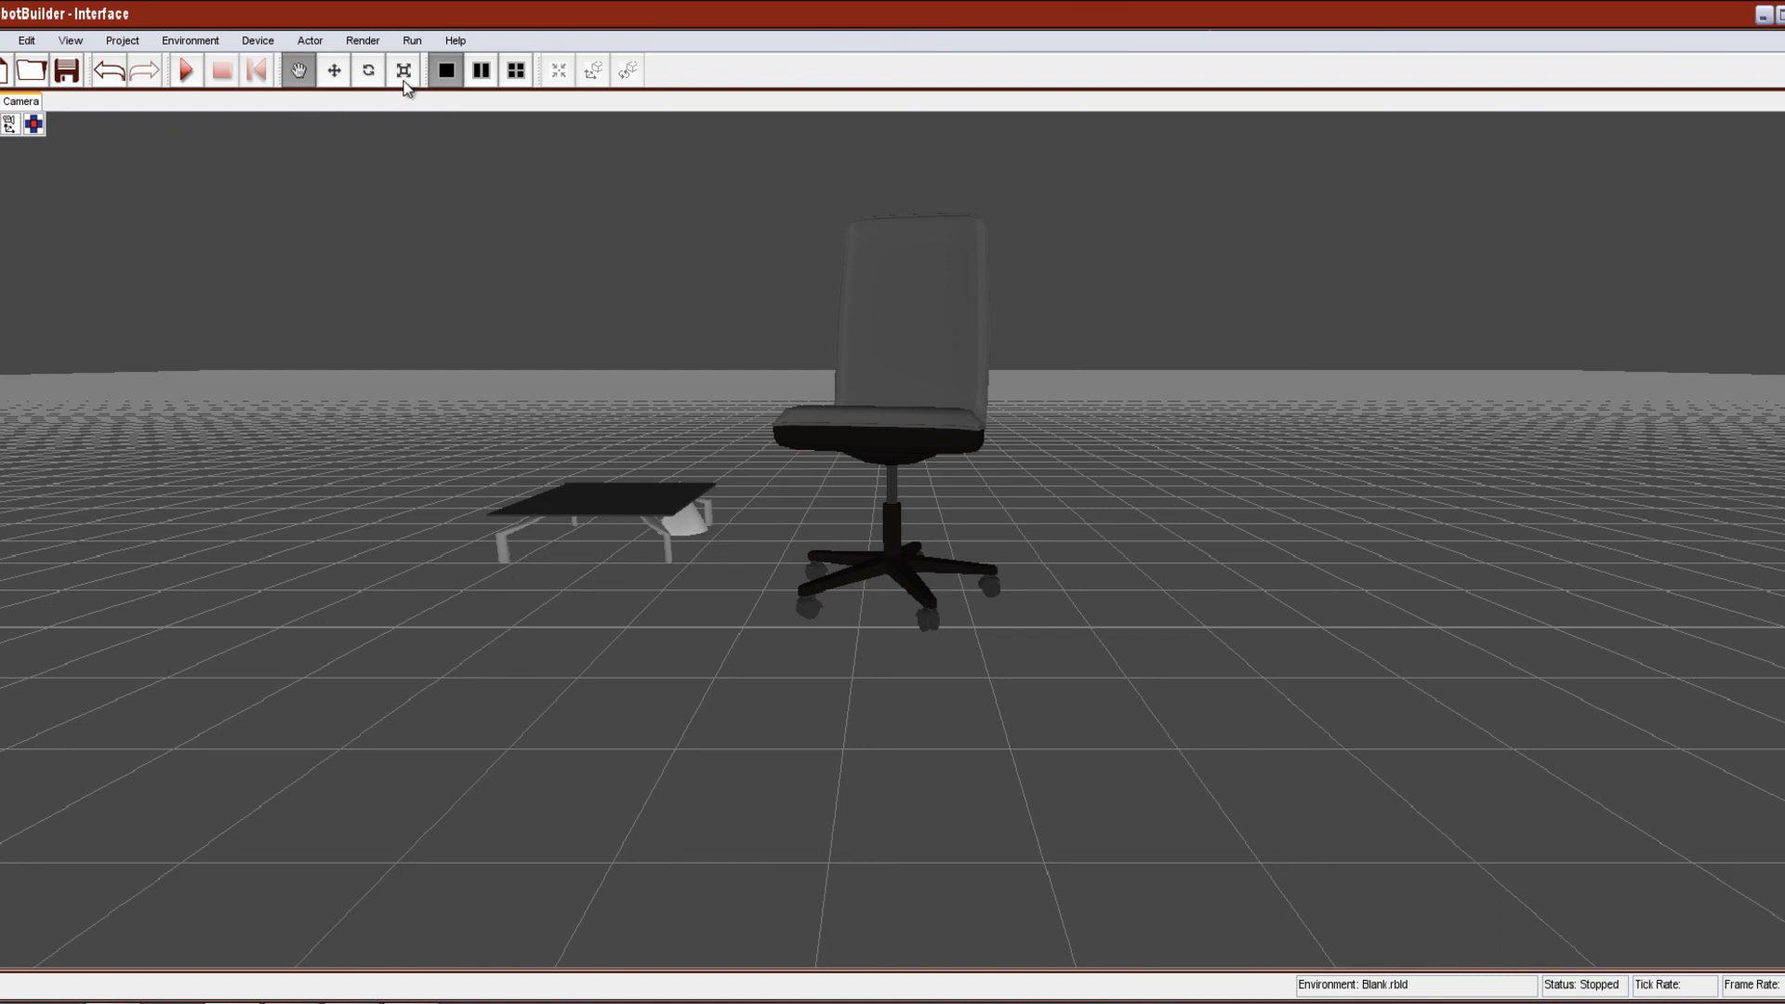
Open the robotBuilder documentation in the browser, skim the Installing robotBuilder page to its end and return to its top
left_click(457, 43)
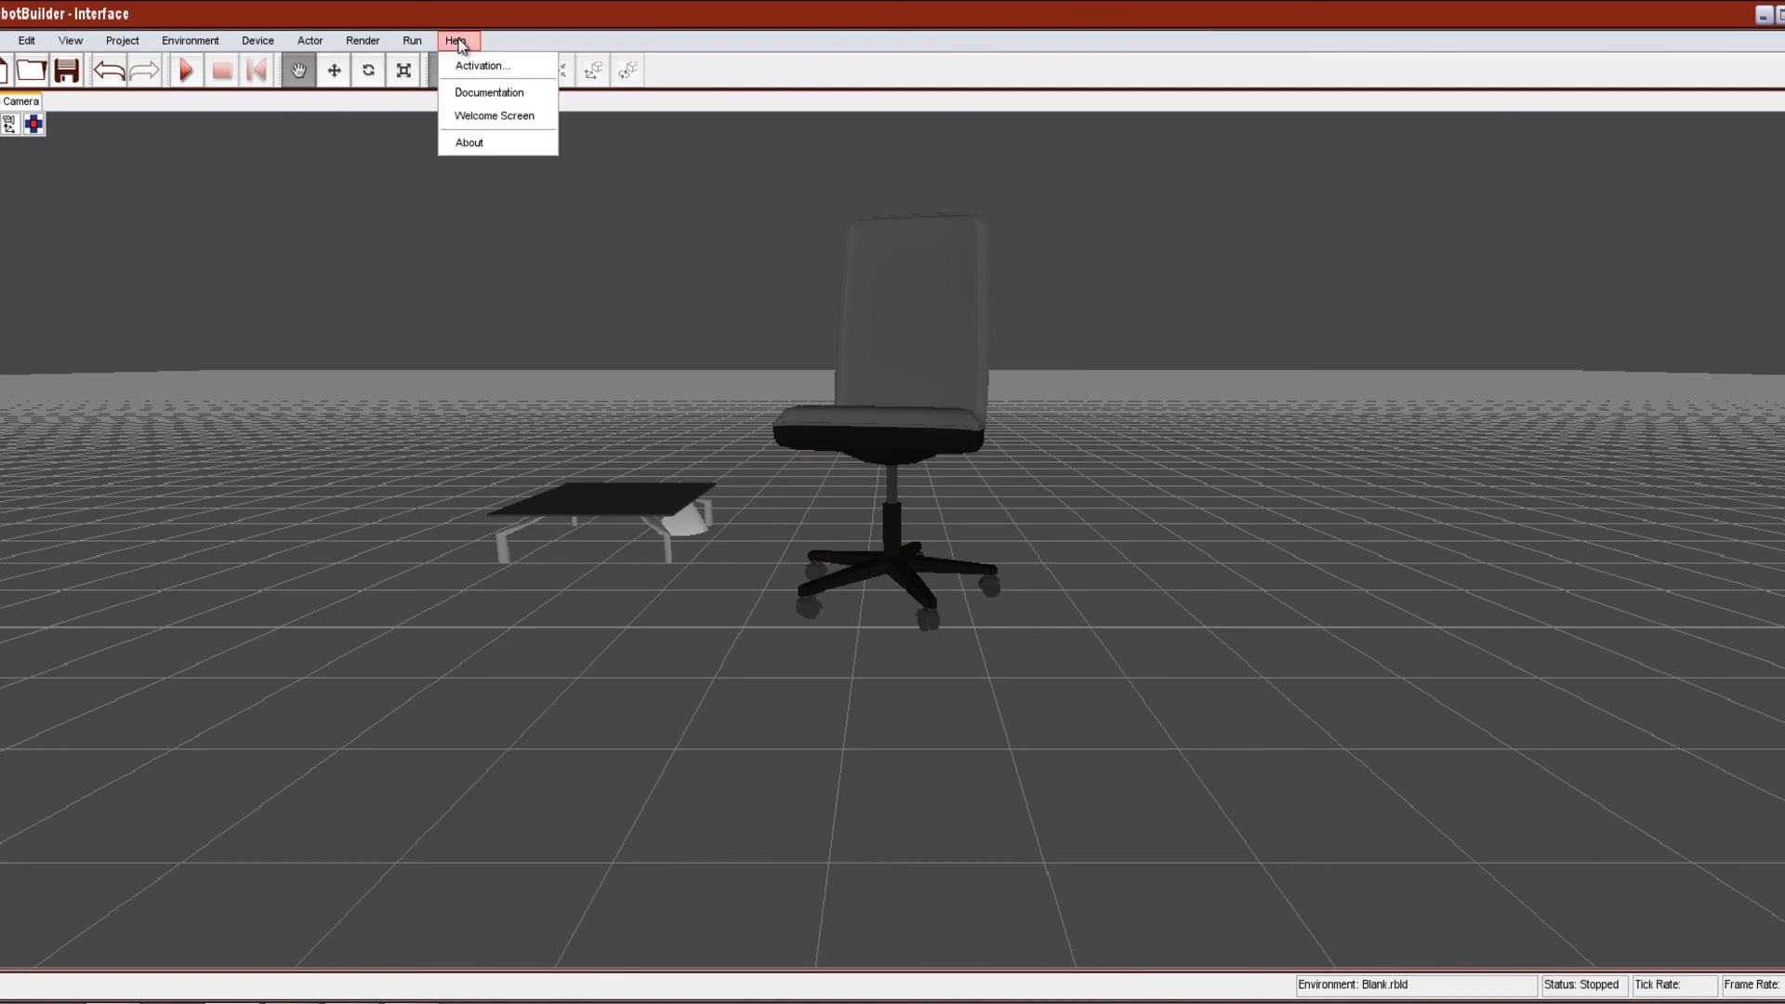
left_click(478, 103)
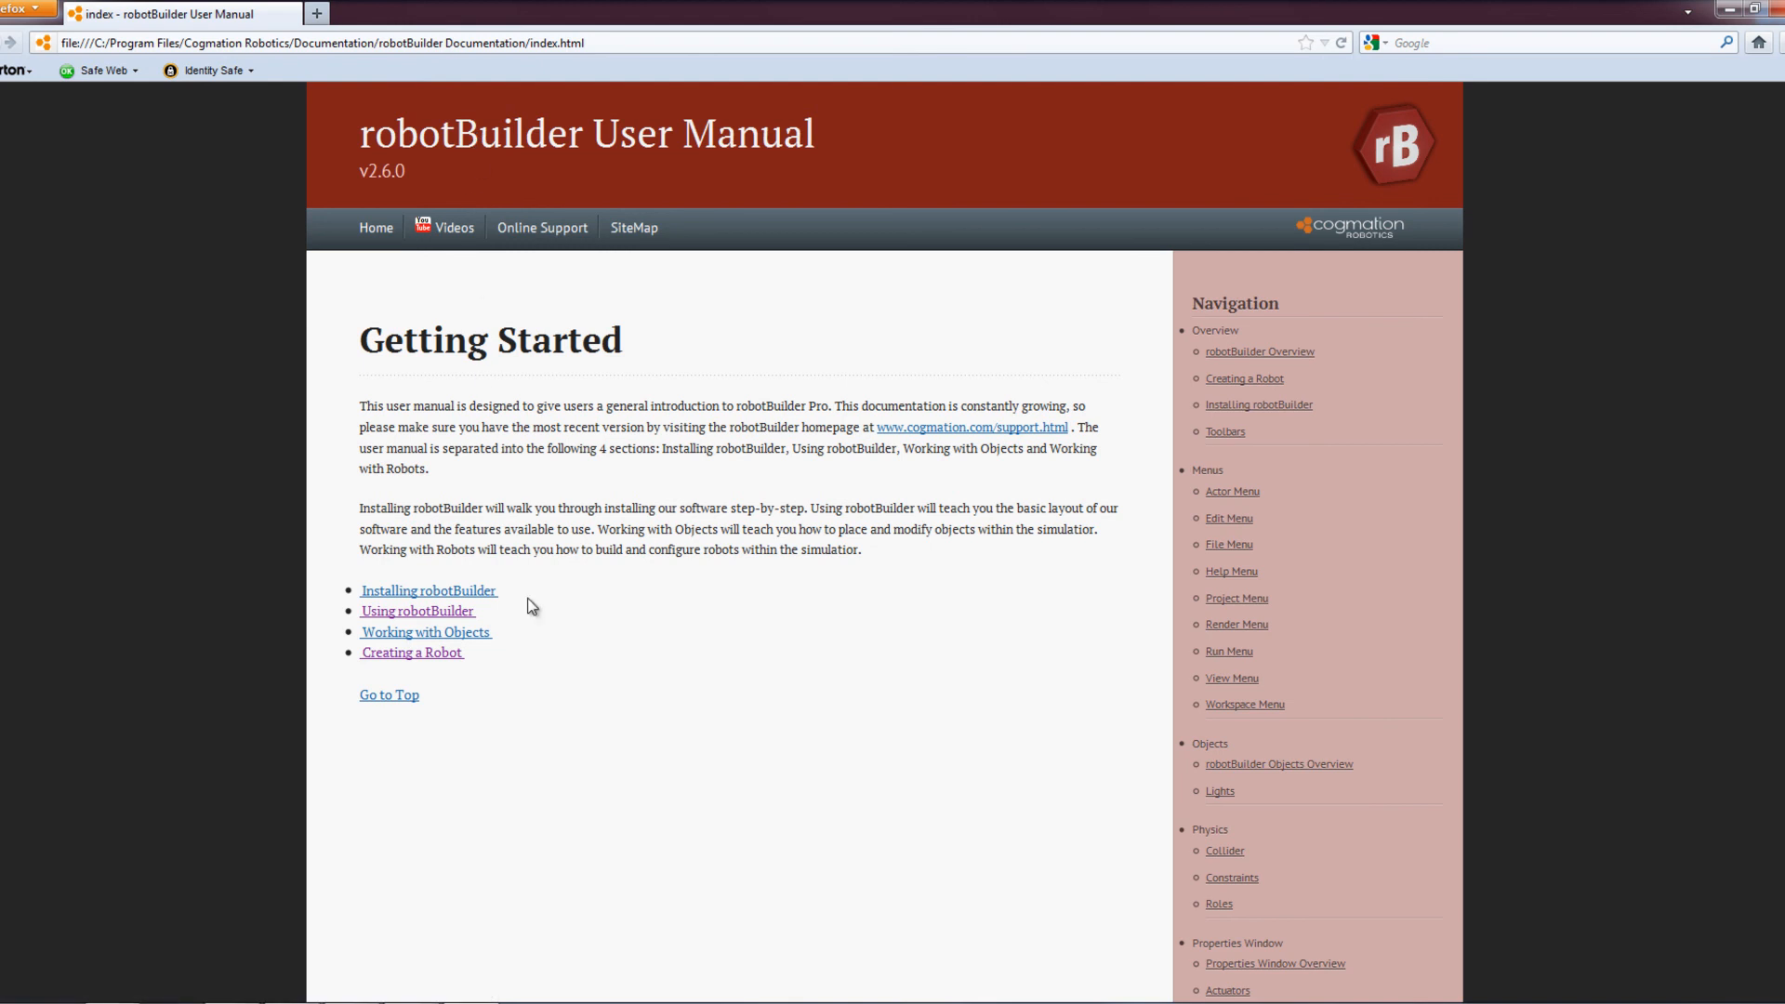
left_click(468, 597)
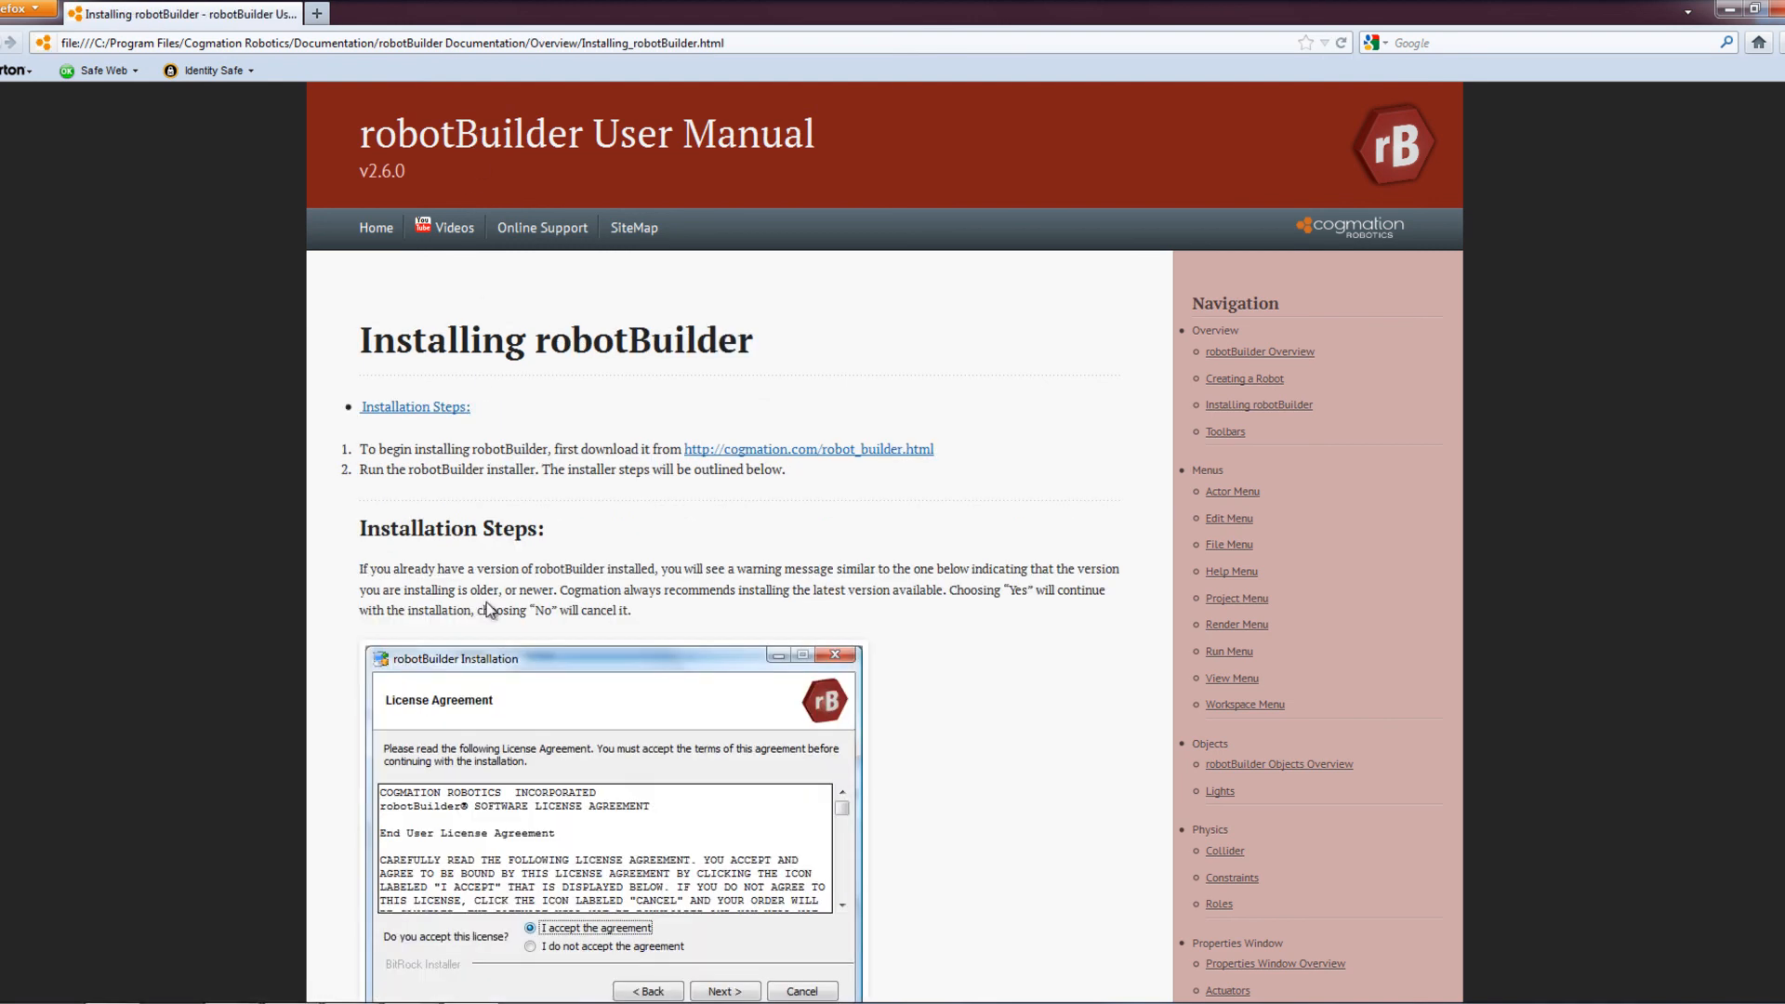
scroll(494, 610, "down", 10)
scroll(494, 610, "down", 10)
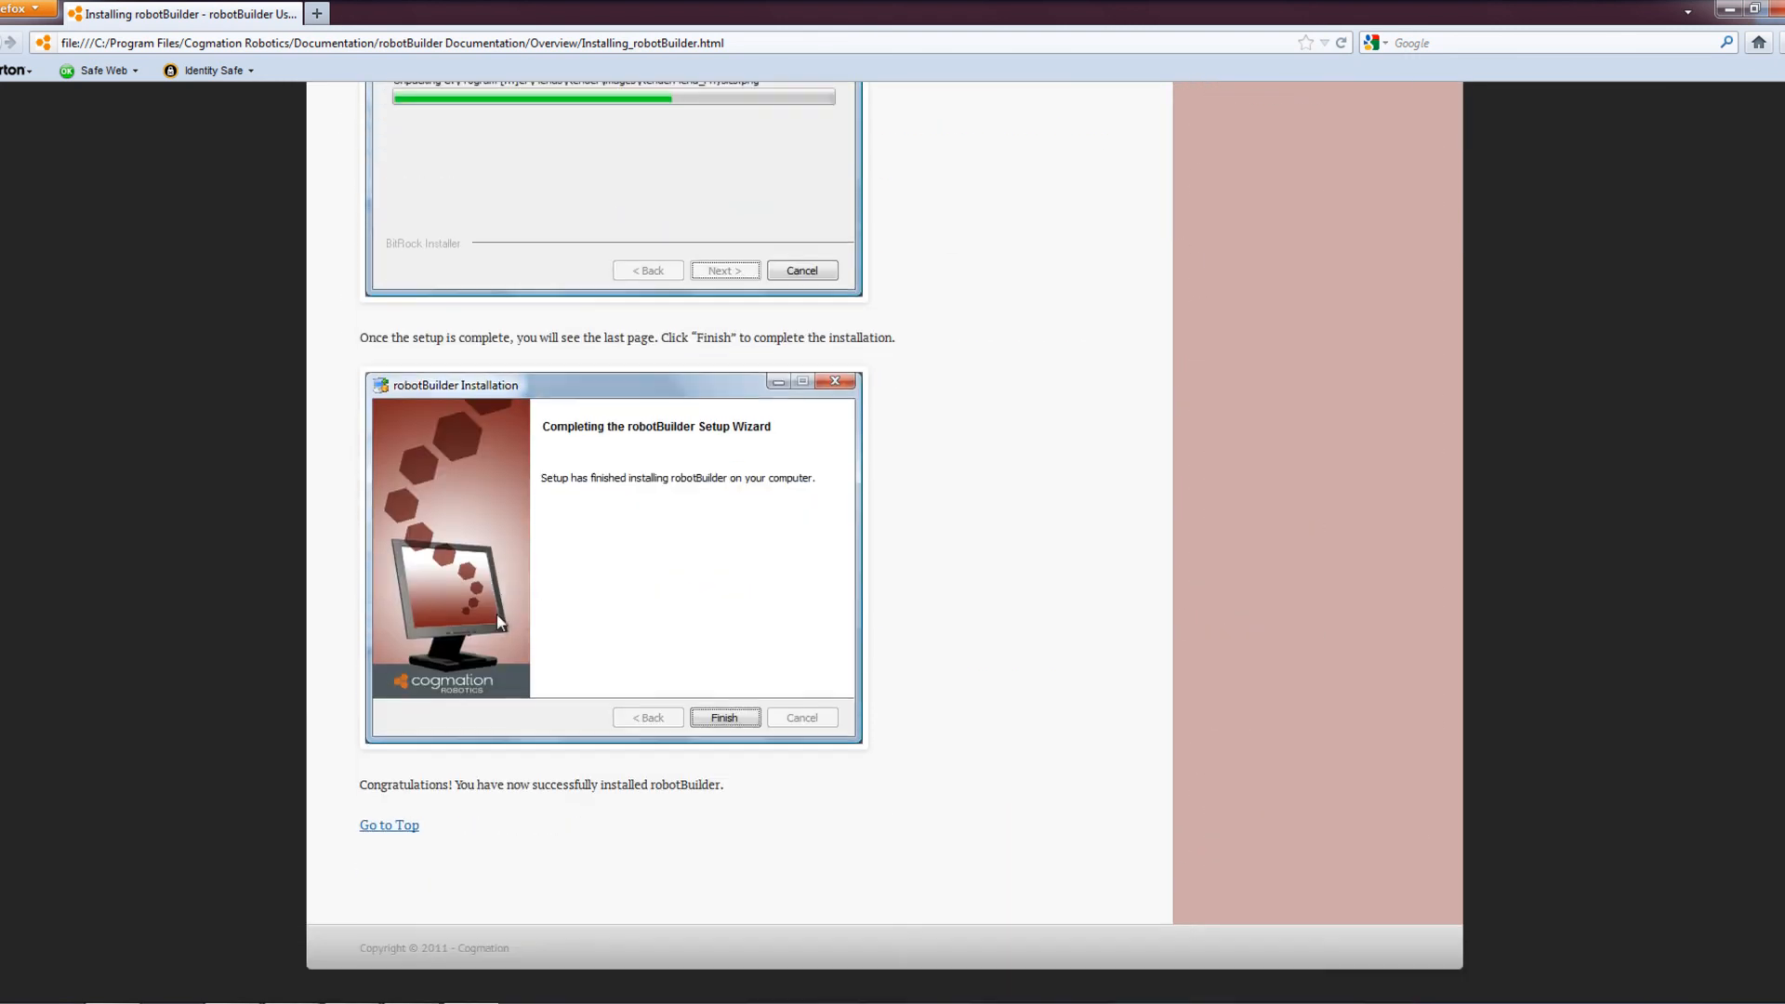
left_click(400, 830)
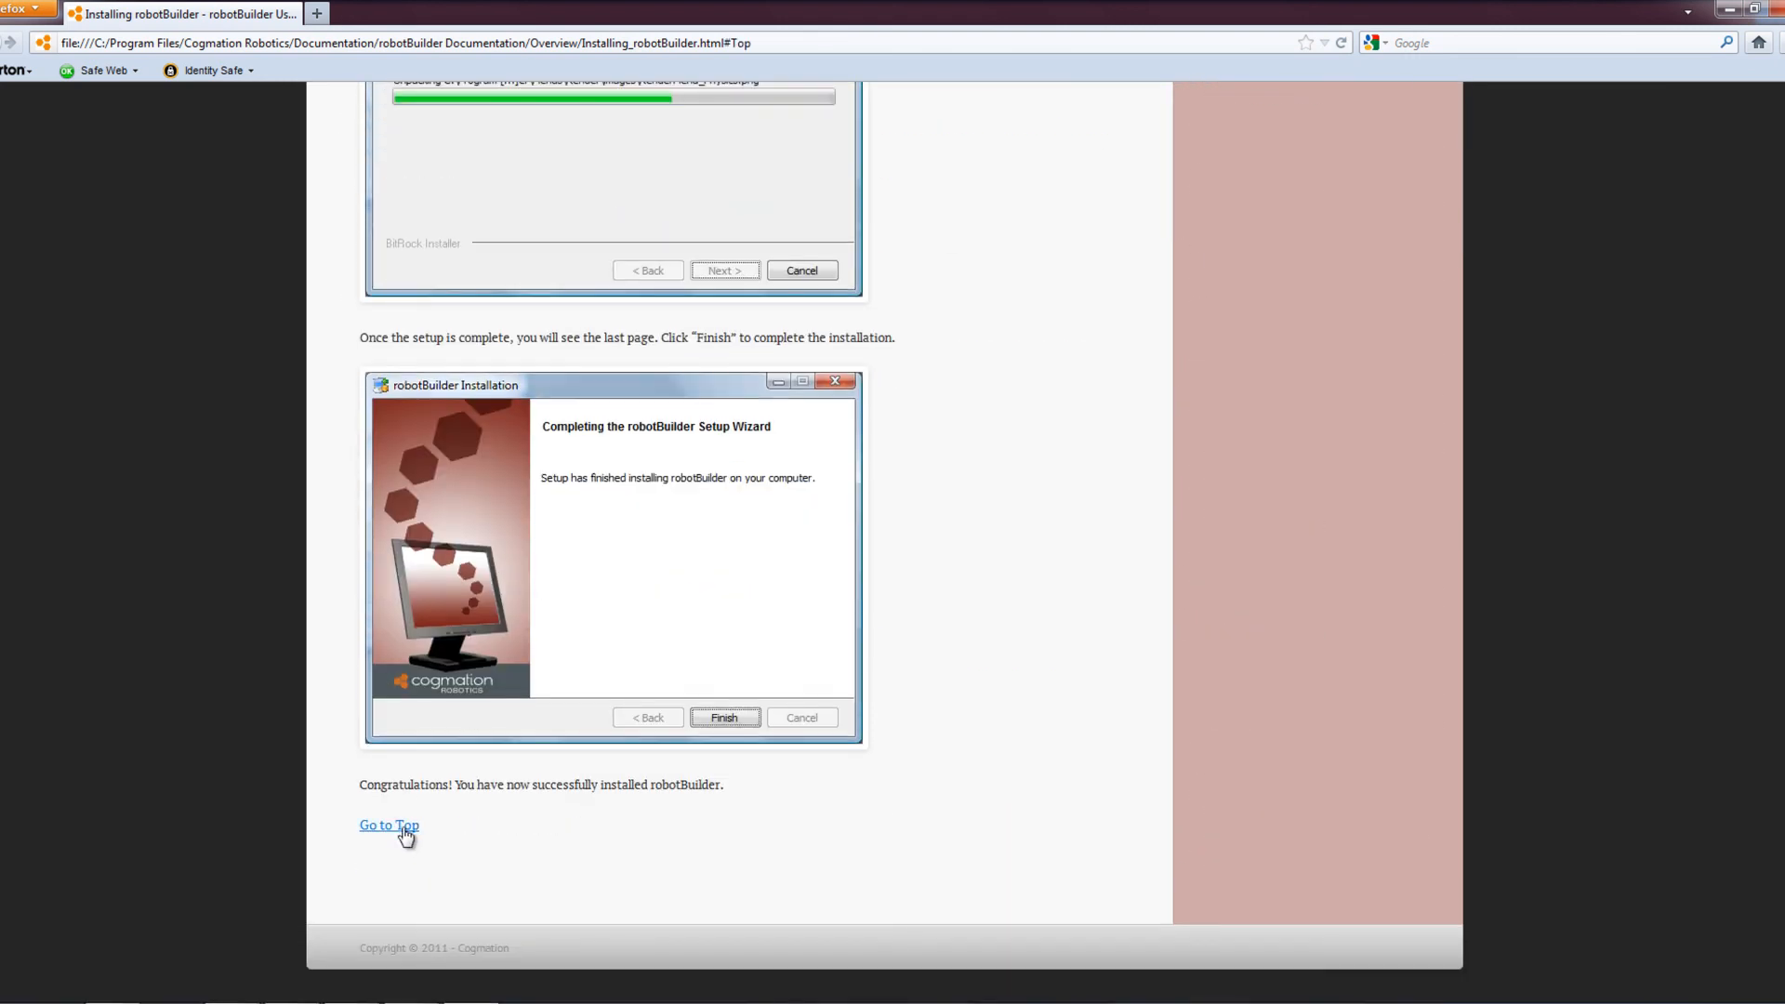